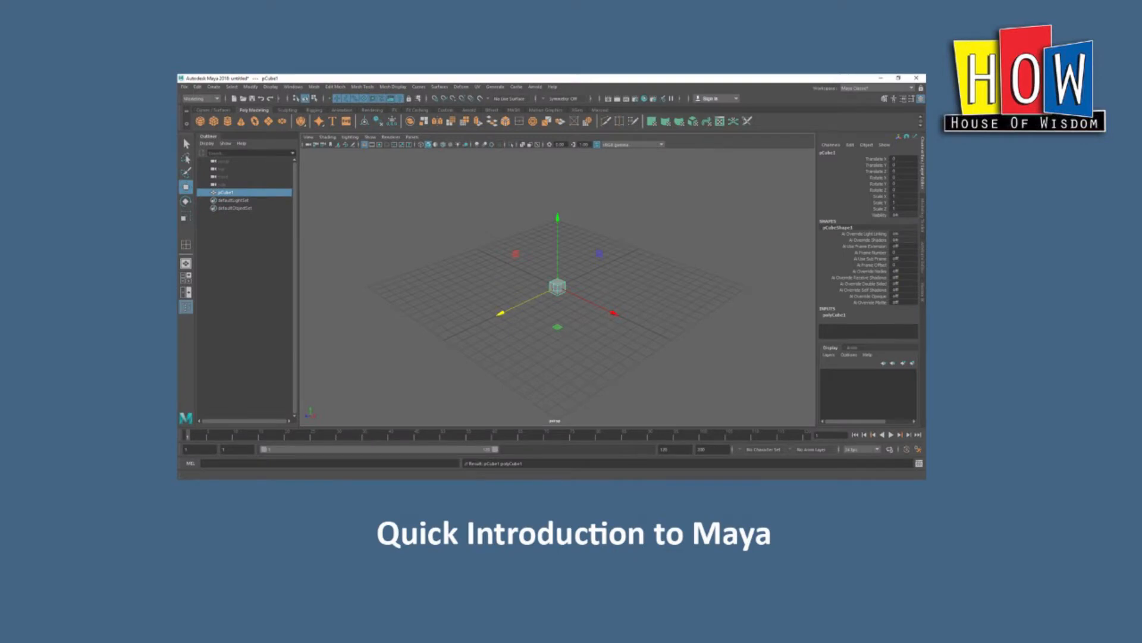
# Delete the selected cube from the scene
pyautogui.press('Delete')
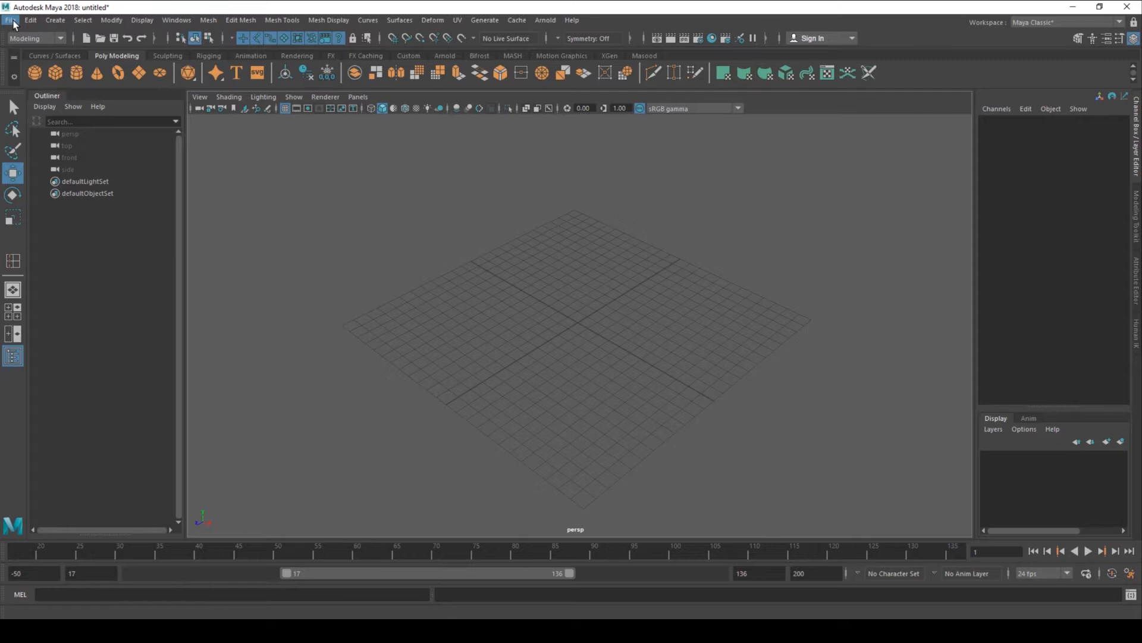
pyautogui.click(11, 20)
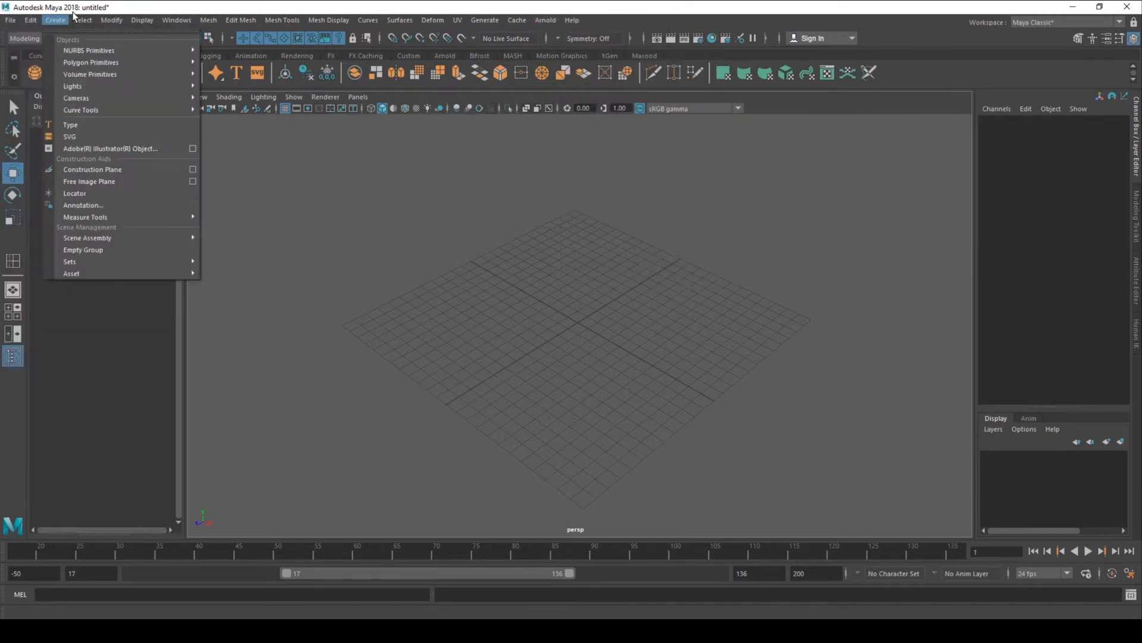
pyautogui.click(110, 5)
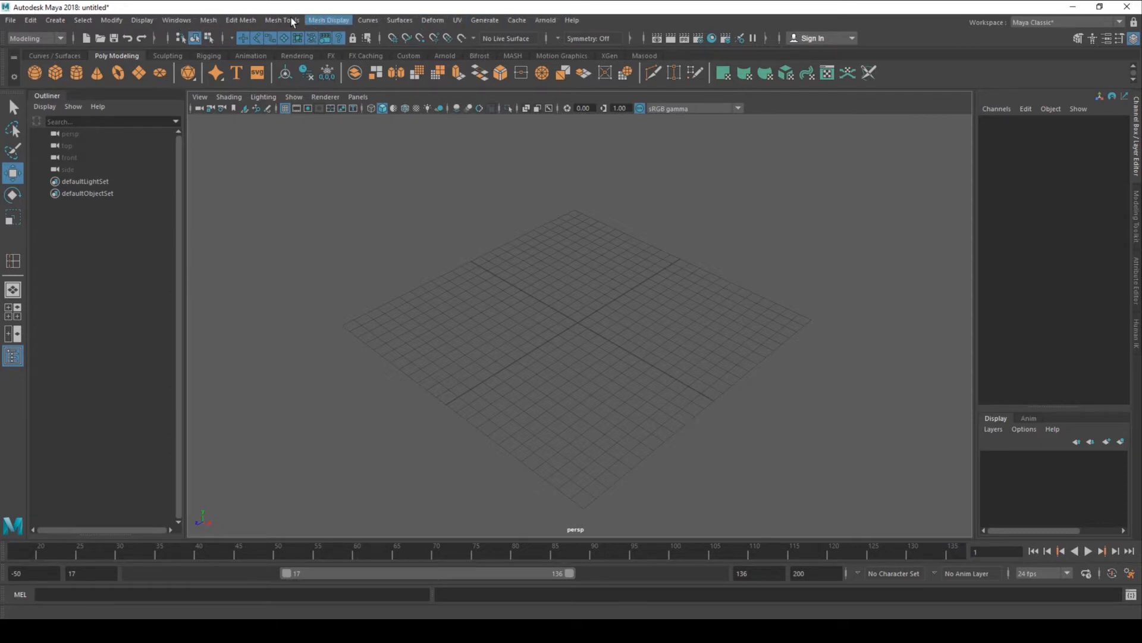
# Cycle the menu set through Rigging, Animation, FX and Rendering to compare their commands, returning to Modeling
pyautogui.click(61, 39)
pyautogui.click(38, 63)
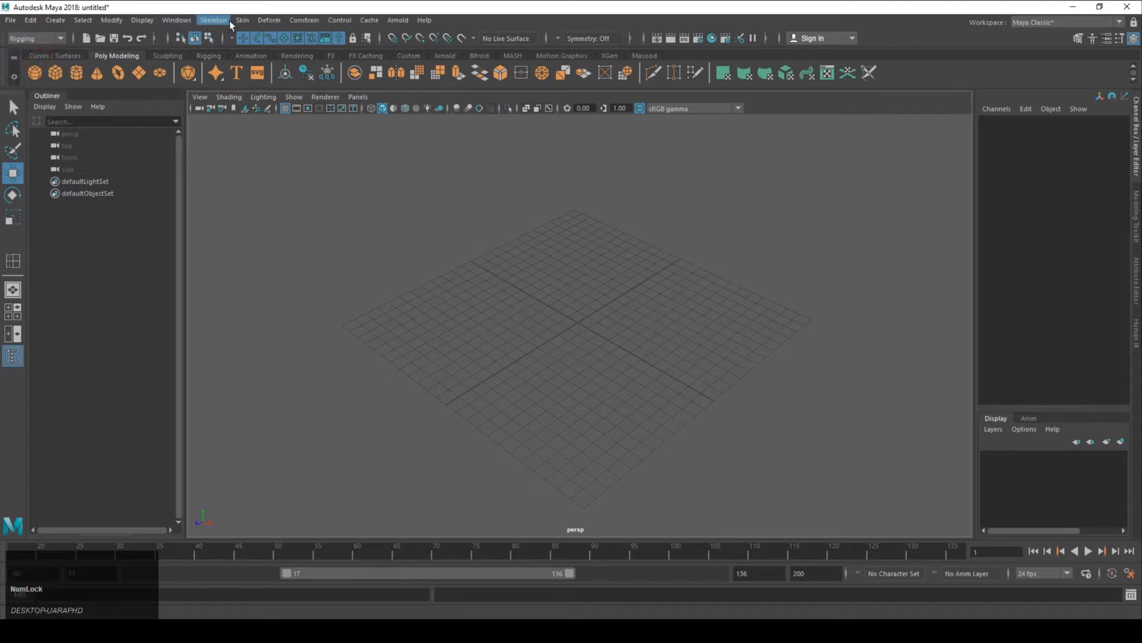
pyautogui.click(54, 38)
pyautogui.click(28, 75)
pyautogui.click(60, 39)
pyautogui.click(31, 86)
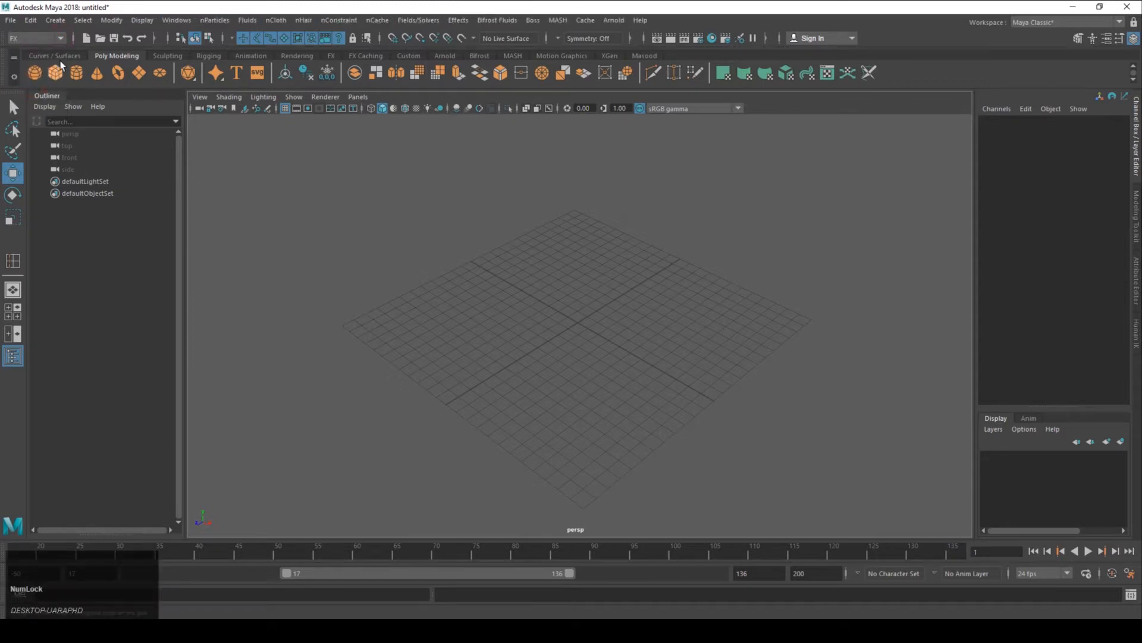
pyautogui.click(61, 40)
pyautogui.click(38, 99)
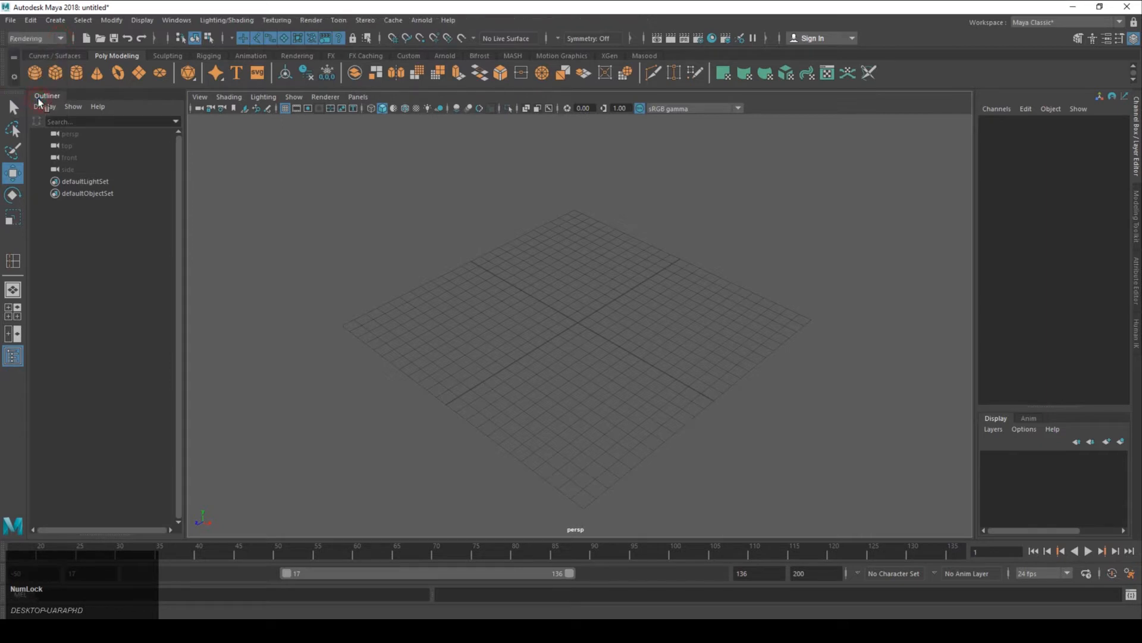
pyautogui.click(62, 40)
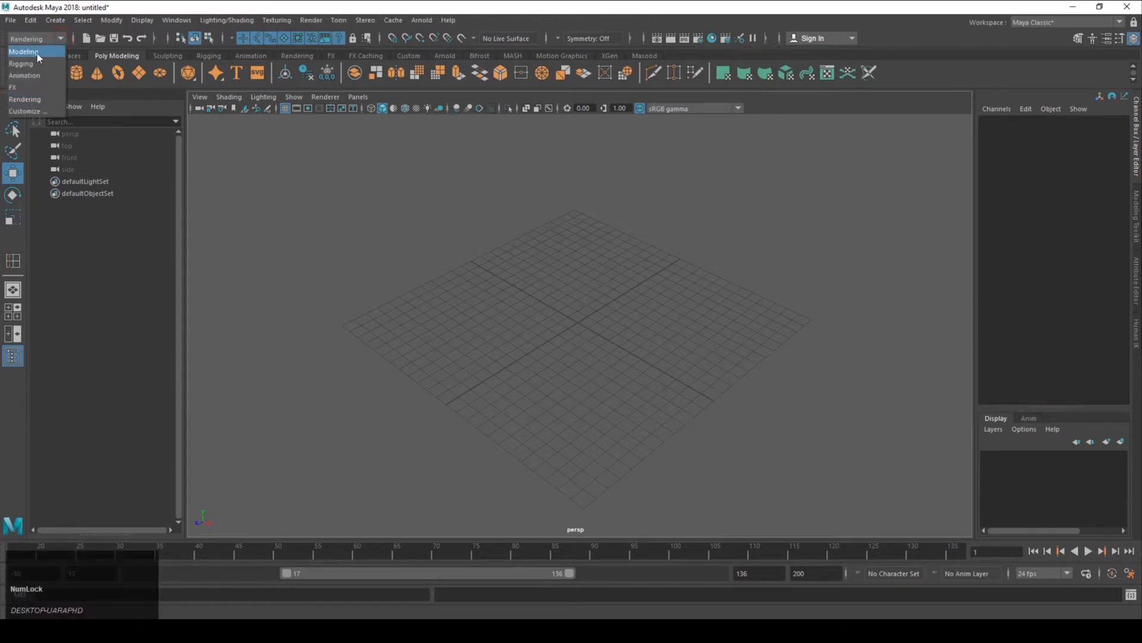
pyautogui.click(37, 52)
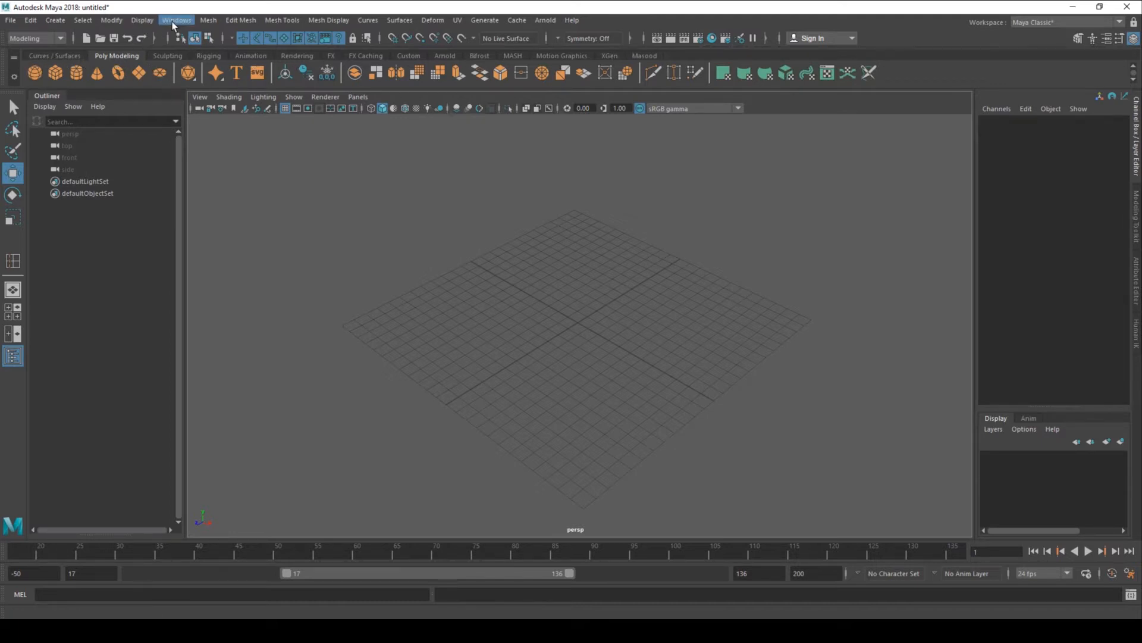
# Examine the Mesh commands and polygon primitives, the Curves / Surfaces shelf, and the corresponding Curves and Surfaces commands
pyautogui.click(208, 21)
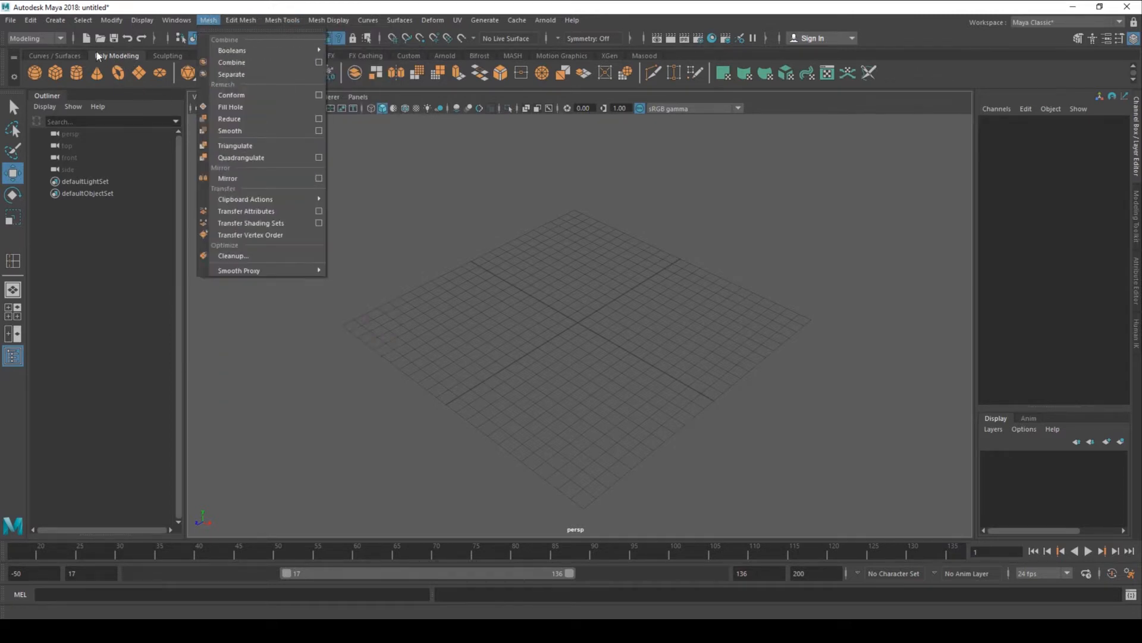
pyautogui.click(62, 23)
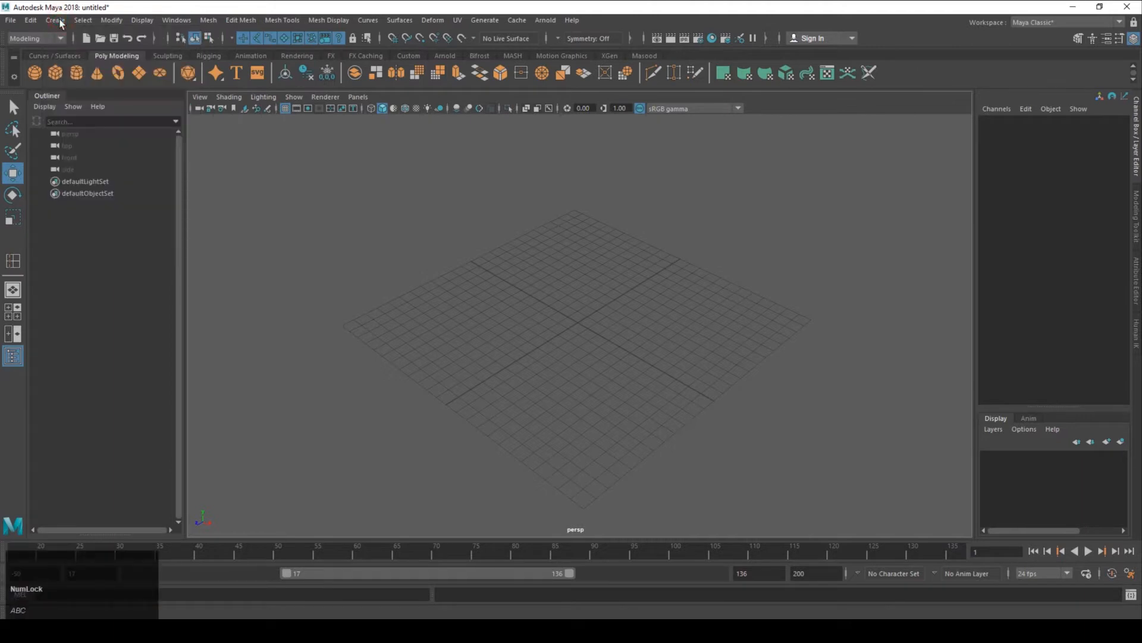
pyautogui.click(57, 21)
pyautogui.moveTo(80, 64)
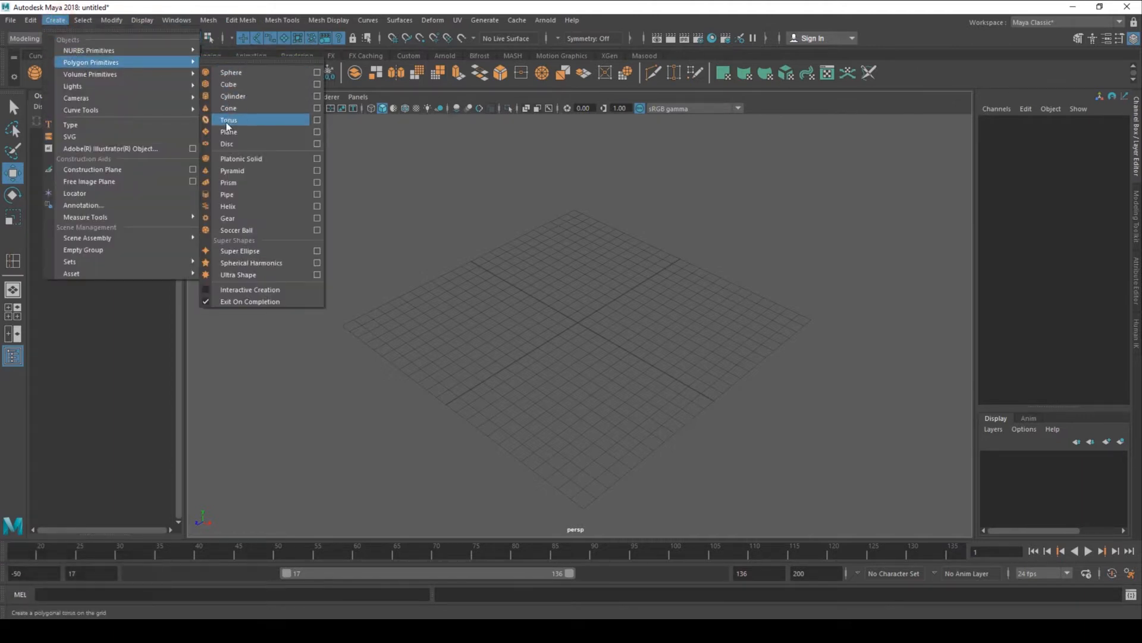
pyautogui.click(365, 196)
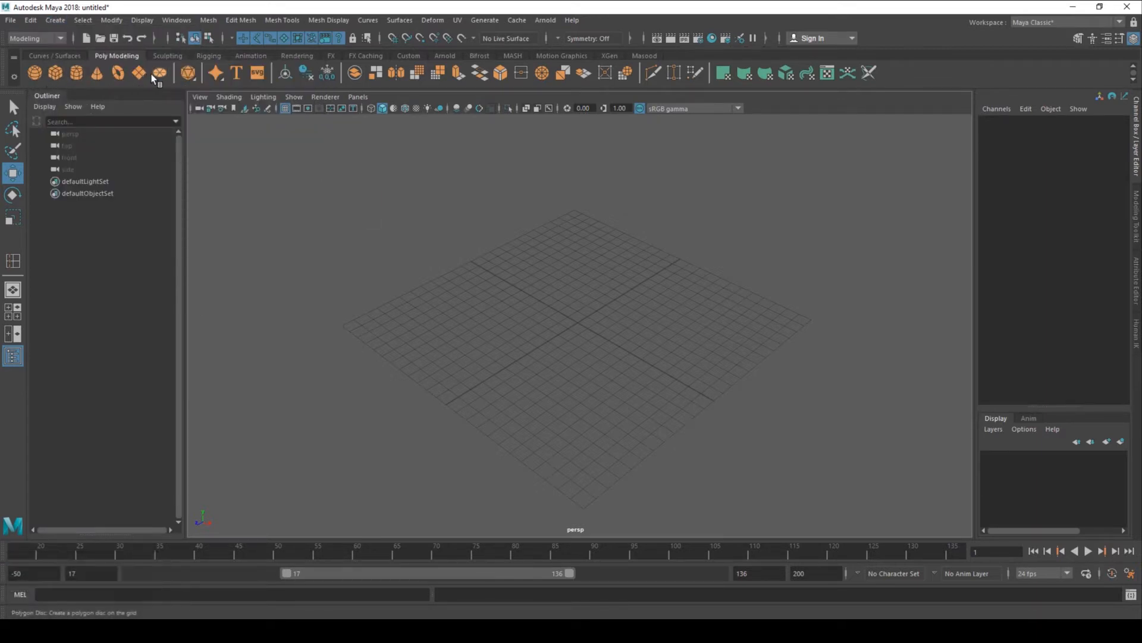
pyautogui.click(61, 56)
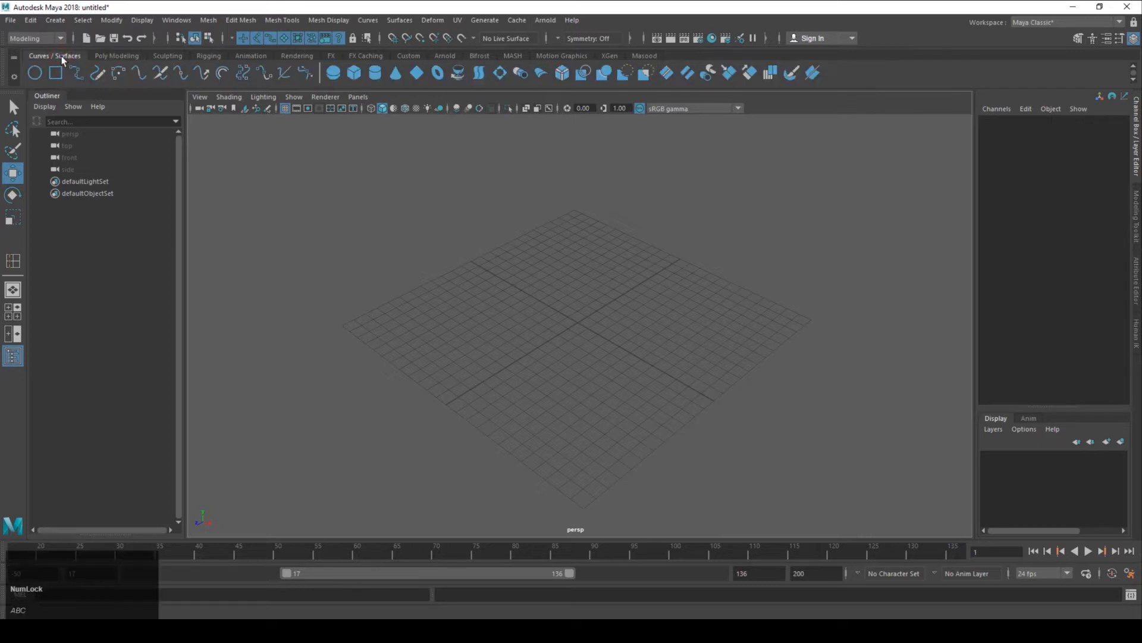
pyautogui.click(369, 20)
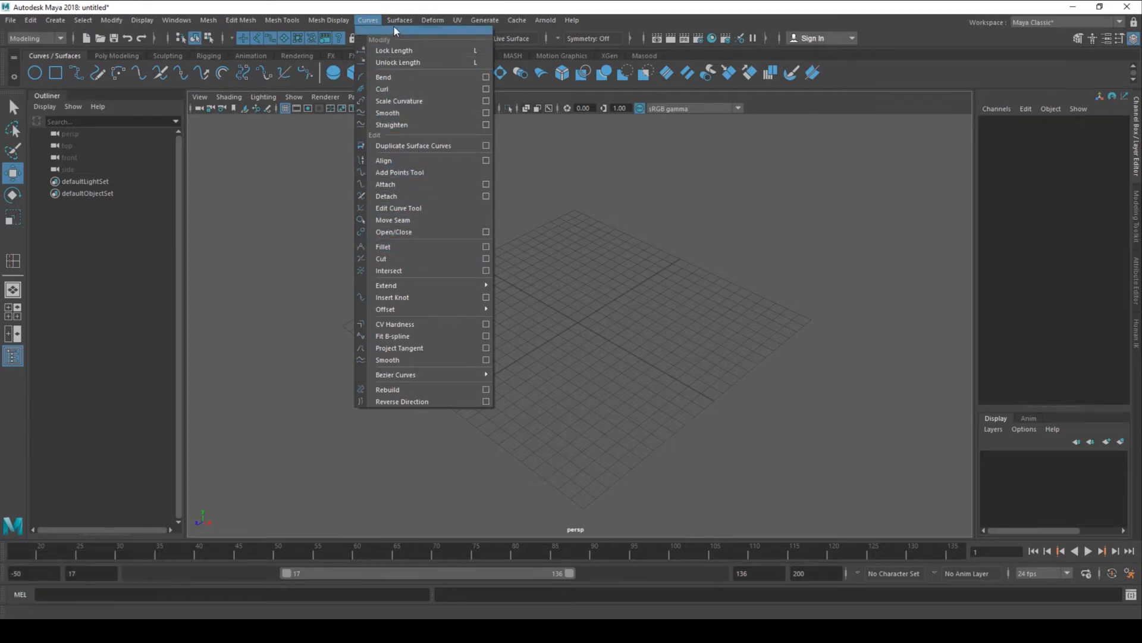
pyautogui.moveTo(398, 22)
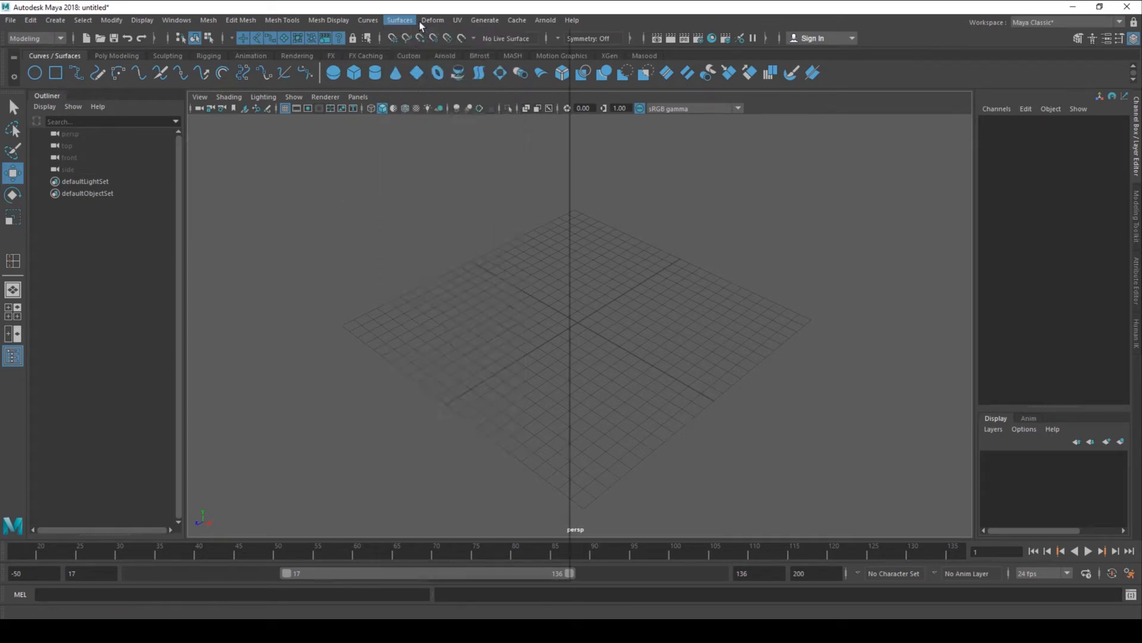
pyautogui.click(305, 185)
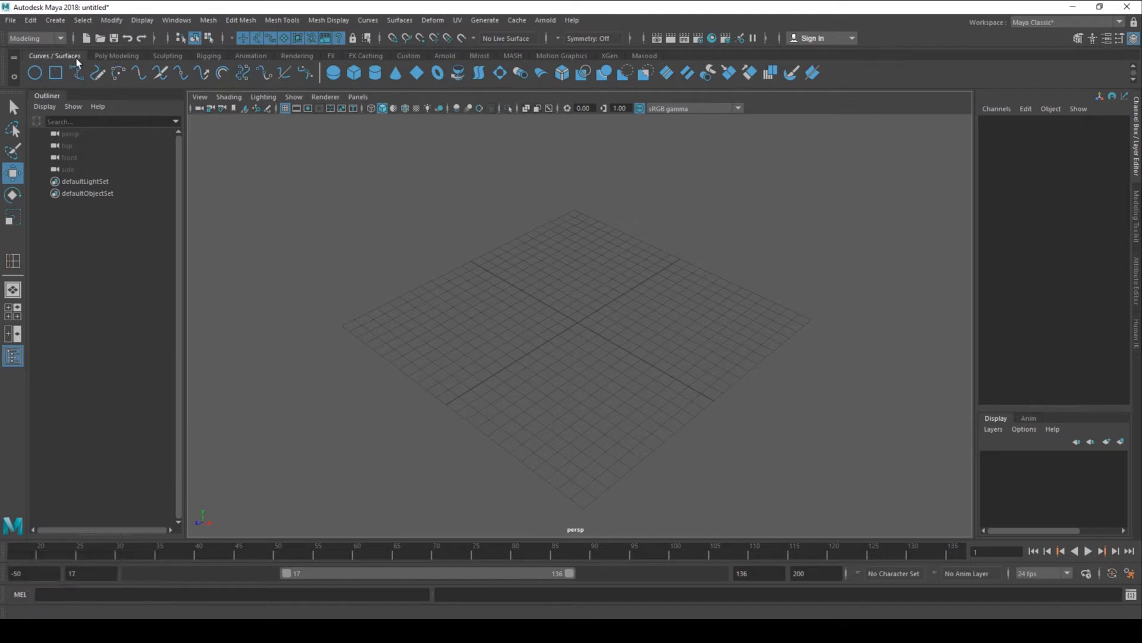
# Browse the Sculpting, Rigging and Animation shelves and examine the Key commands of the Animation menu set
pyautogui.click(168, 57)
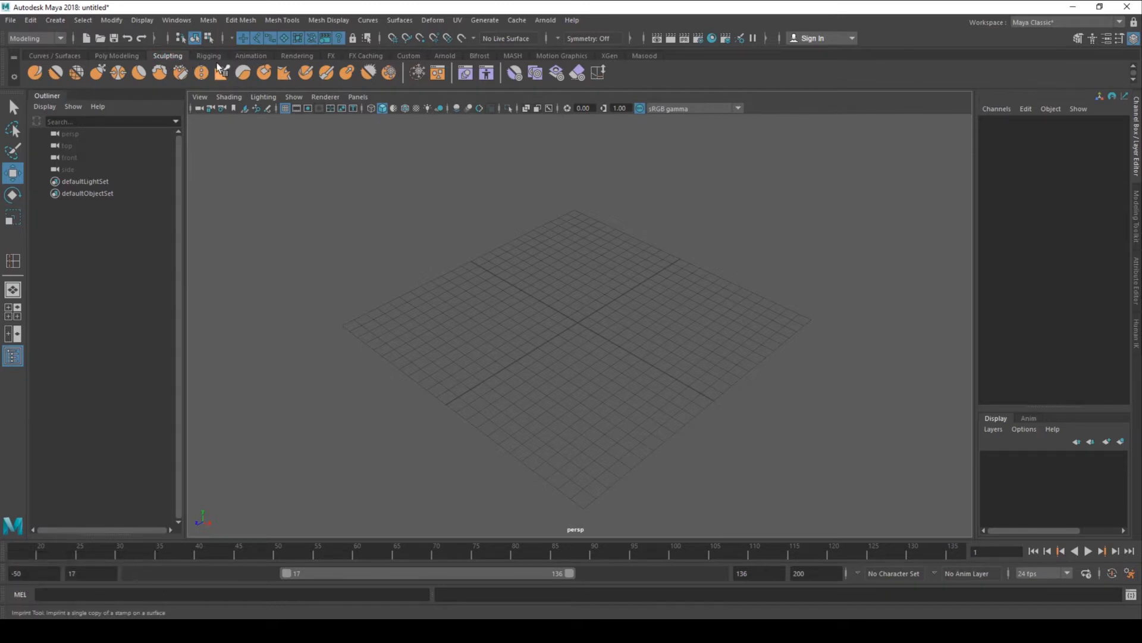
pyautogui.click(211, 58)
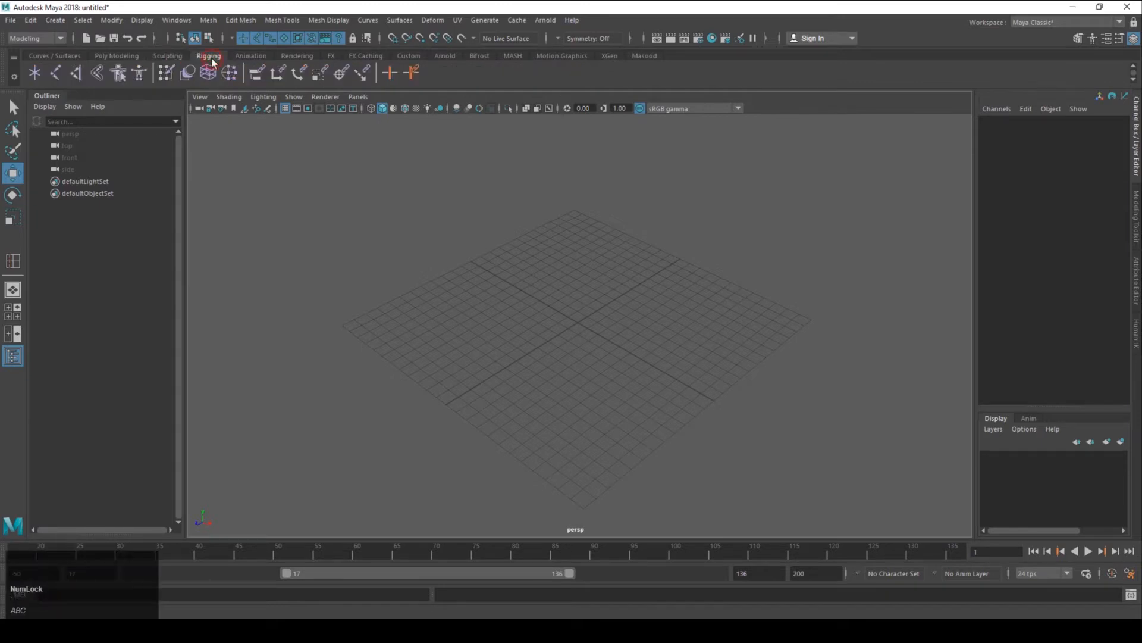
pyautogui.click(246, 59)
pyautogui.click(53, 40)
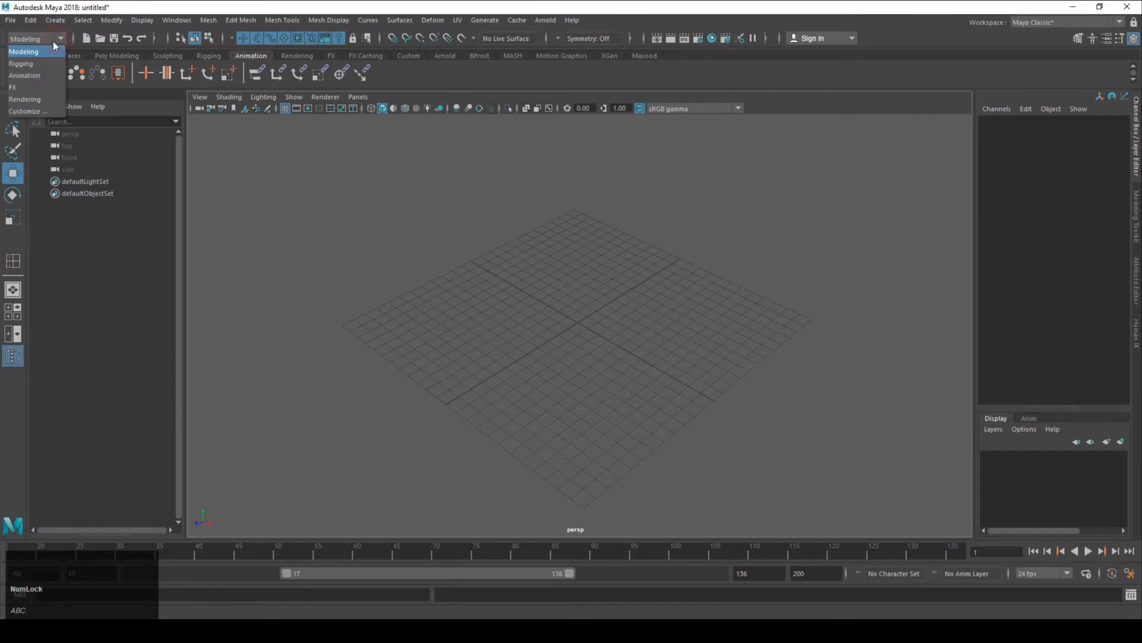
pyautogui.click(28, 76)
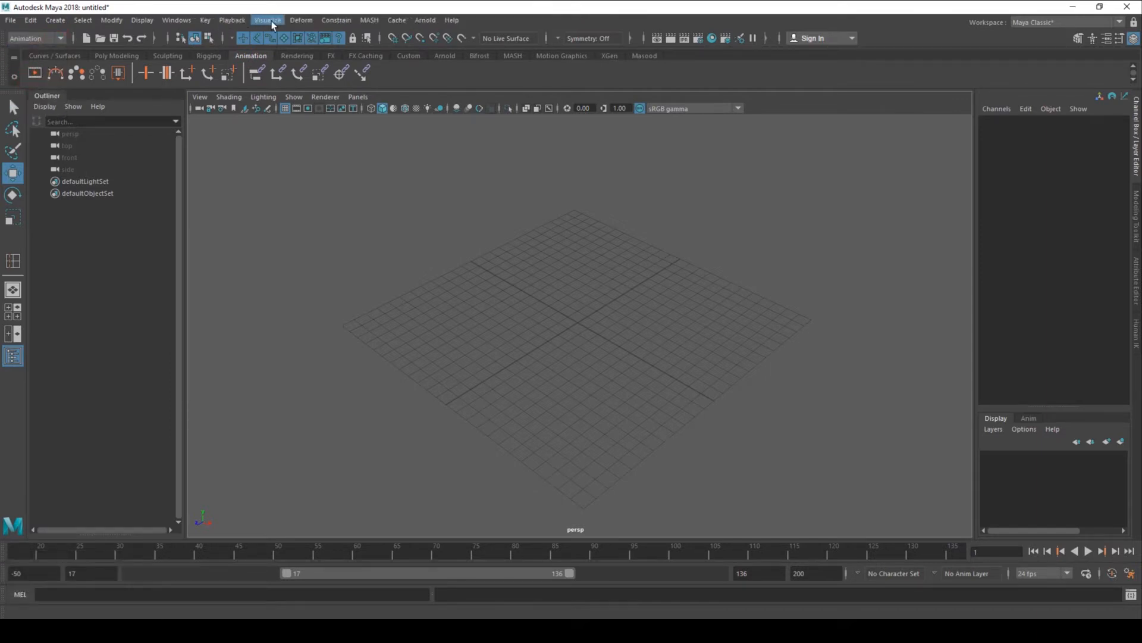
pyautogui.click(205, 20)
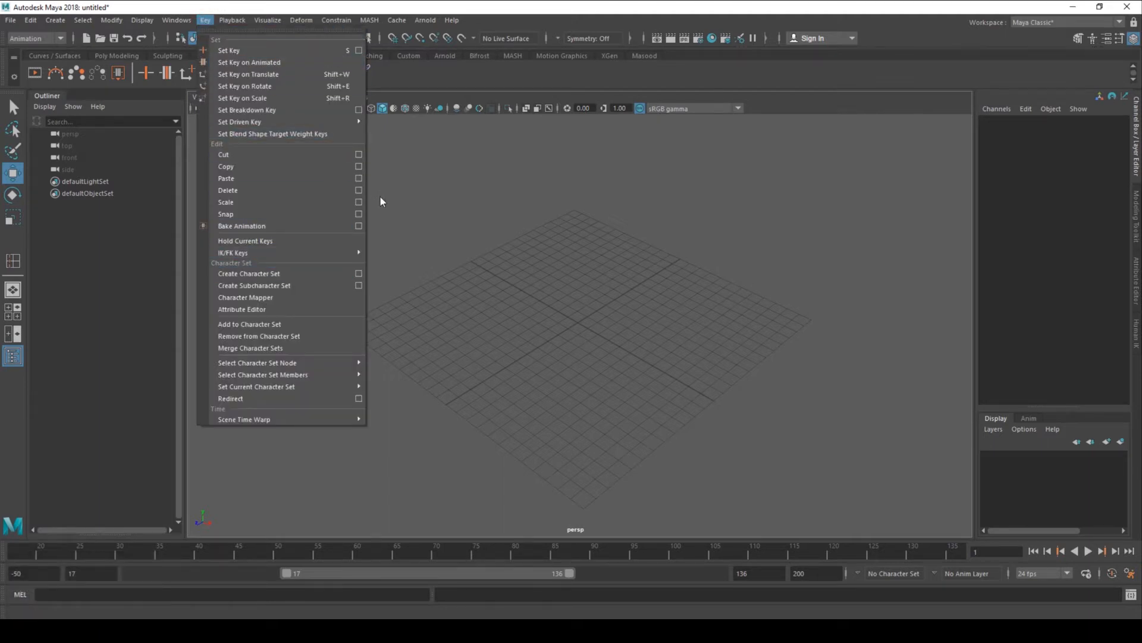
pyautogui.click(418, 184)
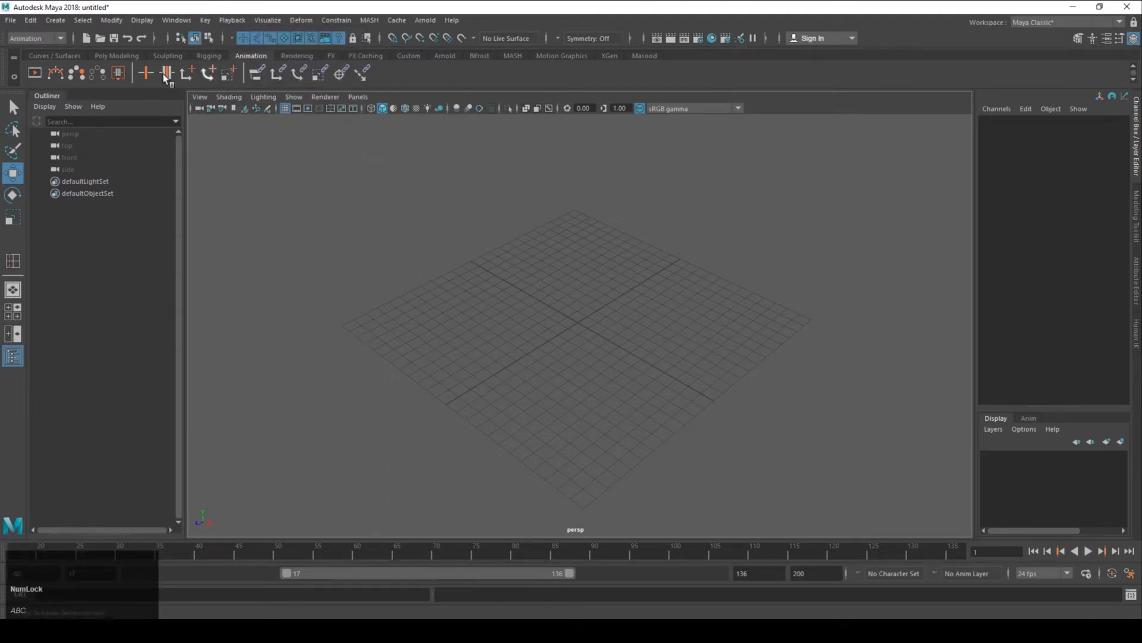
# Browse the Rendering, FX Caching and Custom shelves, ending with the personal shelf after XGen displayed
pyautogui.click(298, 56)
pyautogui.click(361, 55)
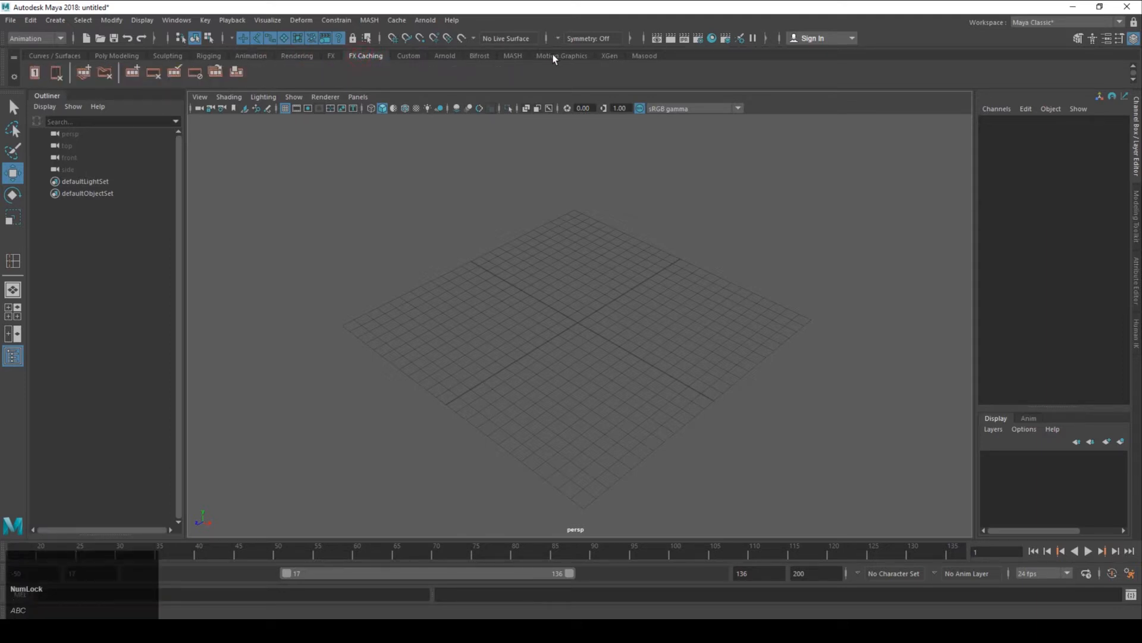
pyautogui.click(643, 56)
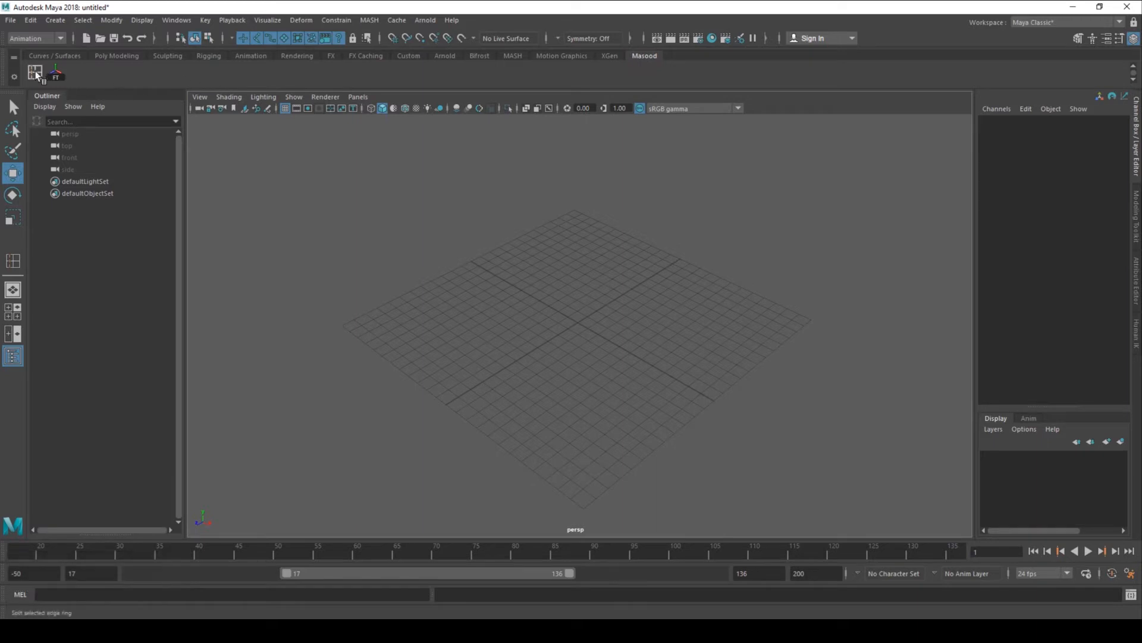
pyautogui.click(408, 56)
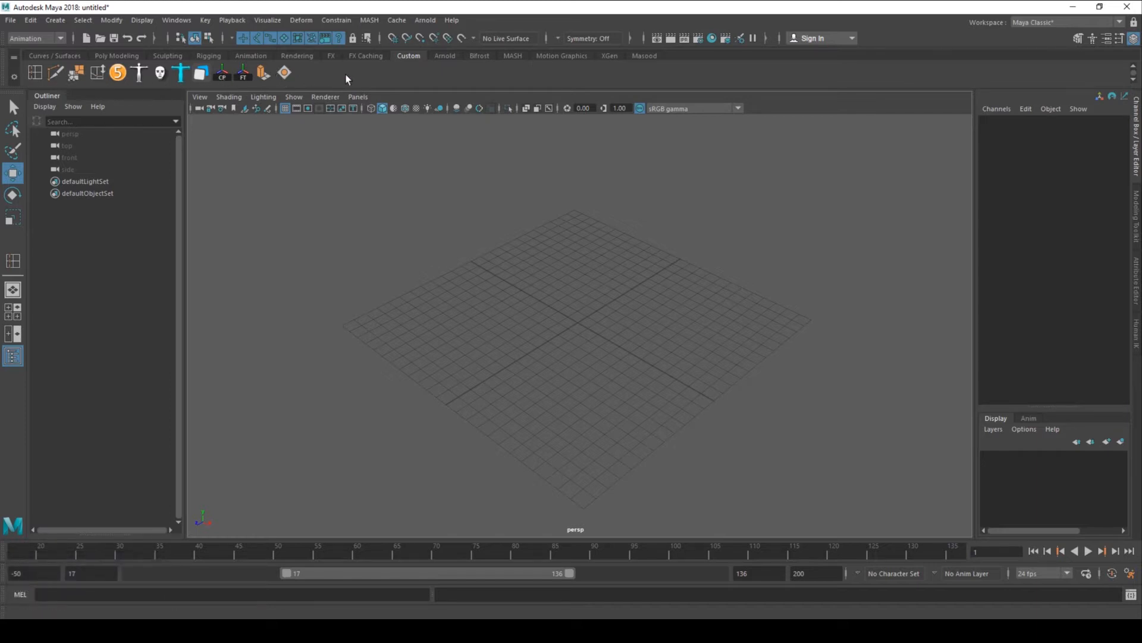
pyautogui.click(644, 56)
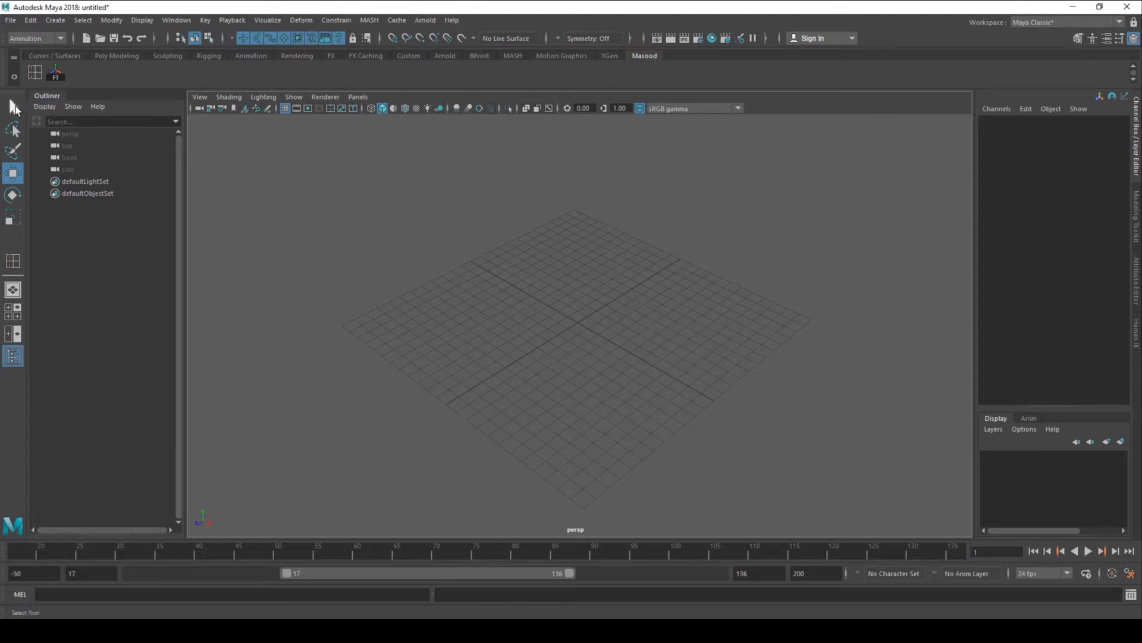
pyautogui.click(15, 80)
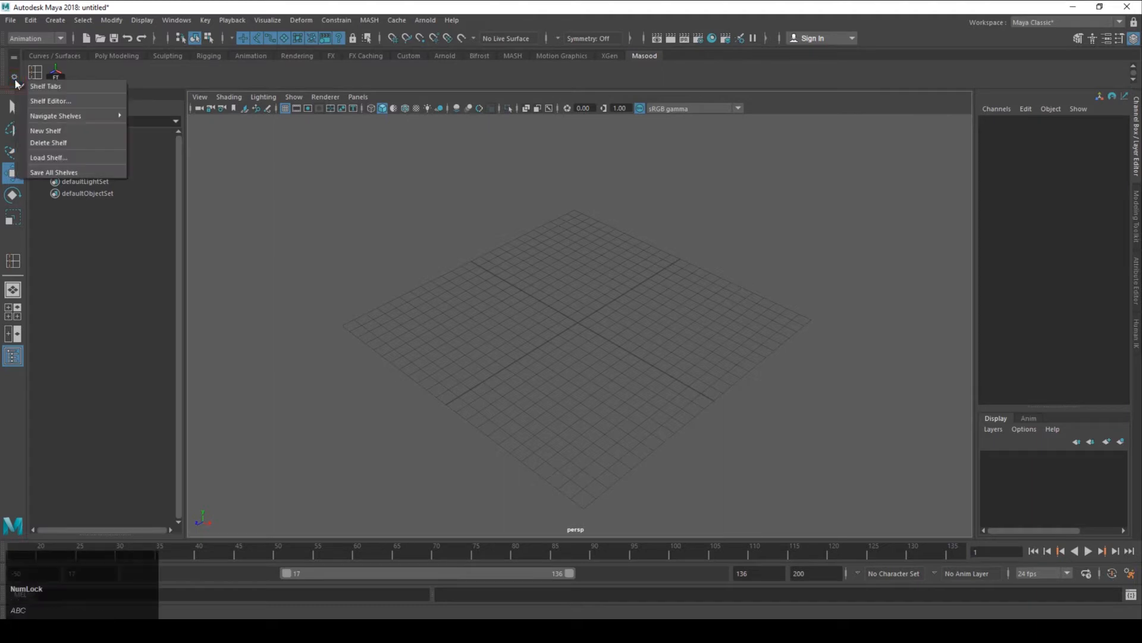
pyautogui.click(48, 131)
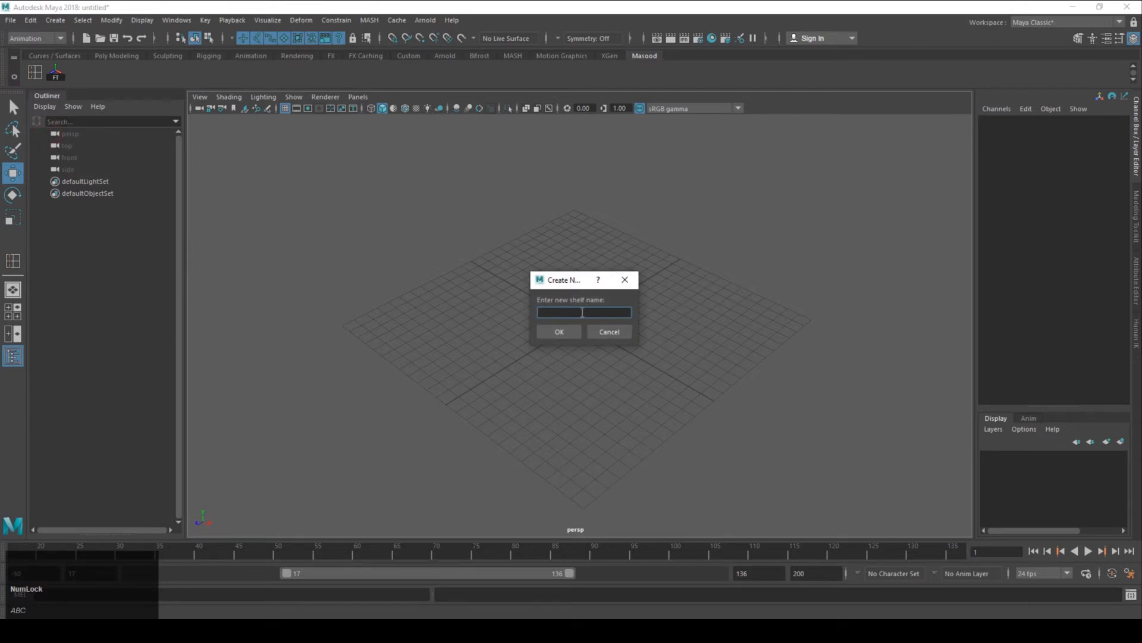
pyautogui.click(608, 332)
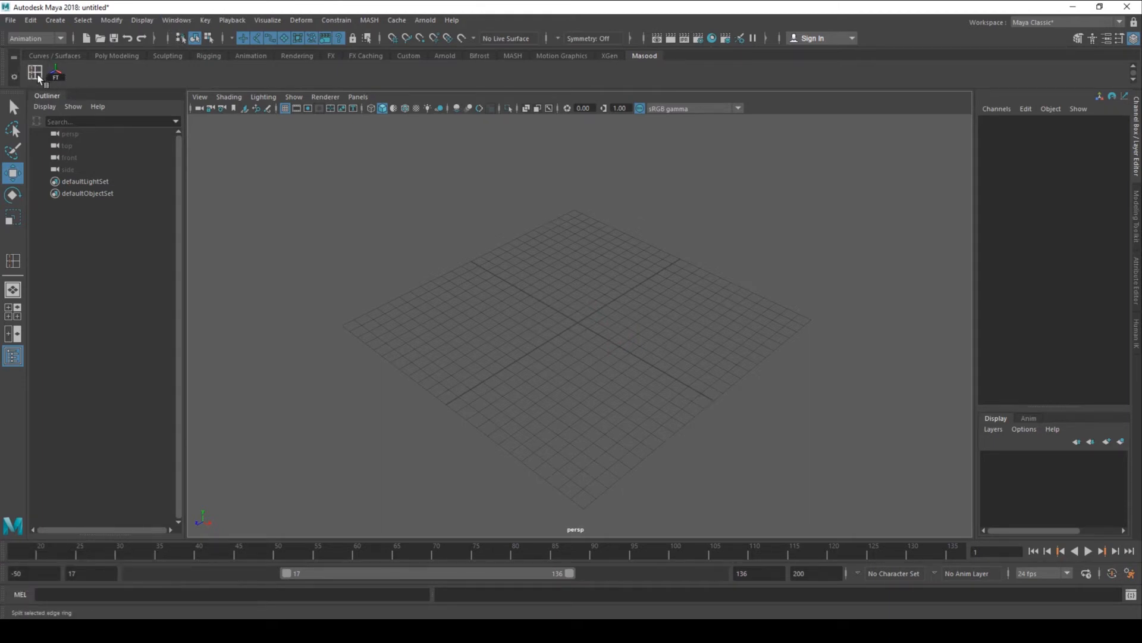
# Switch to the Modeling menu set and add the Edit Mesh Bevel command to the personal shelf
pyautogui.click(48, 39)
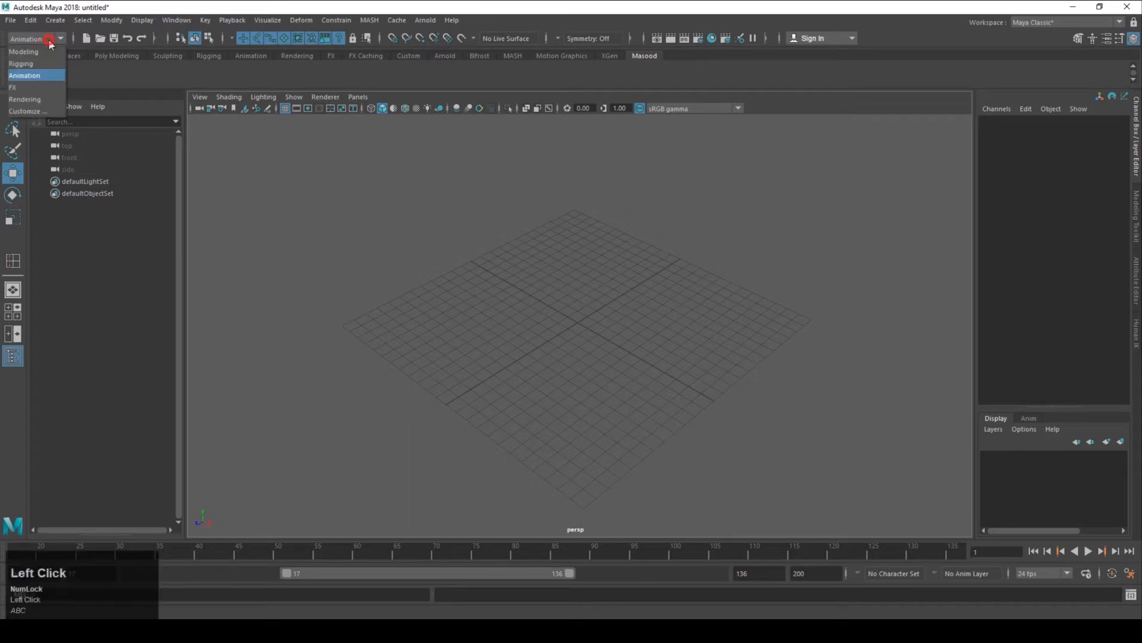
pyautogui.click(34, 55)
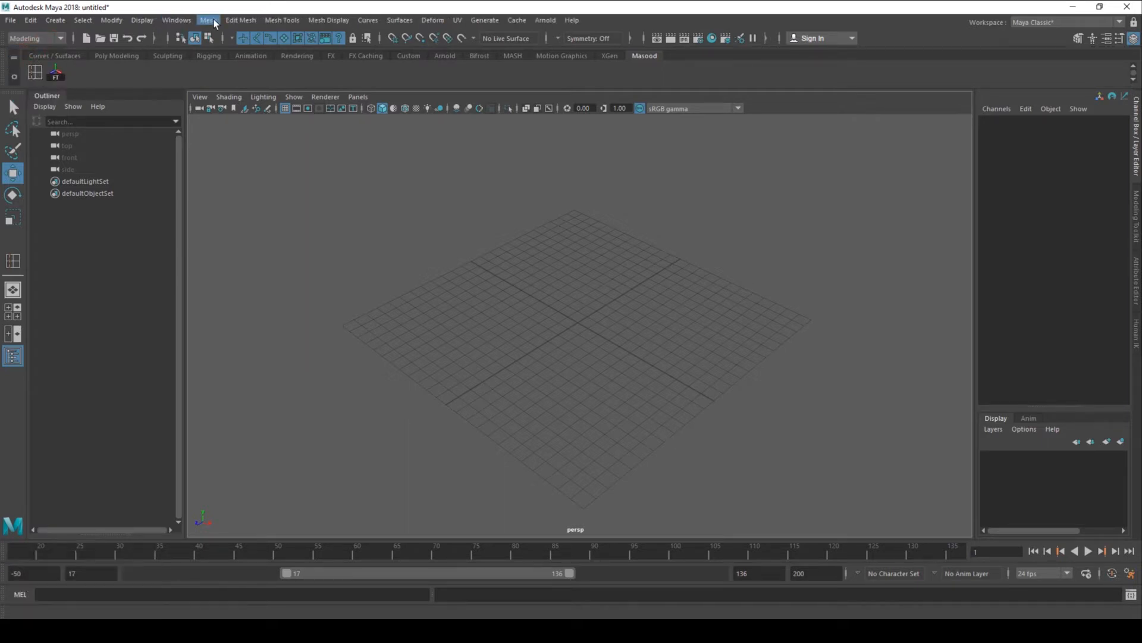
pyautogui.click(242, 21)
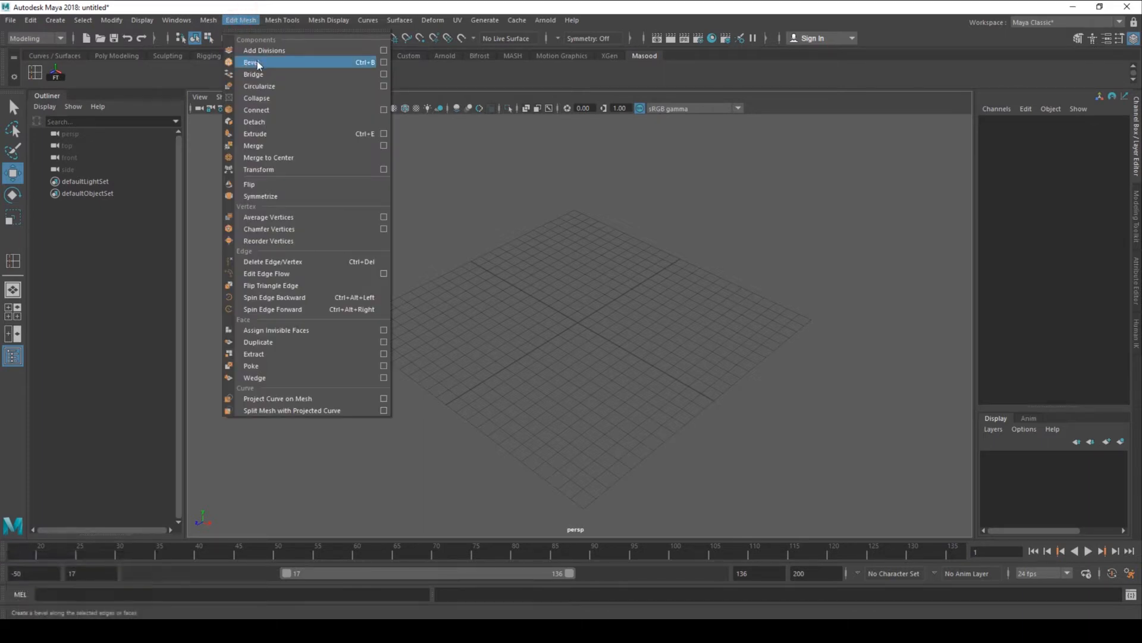
pyautogui.press('ctrl')
pyautogui.keyDown('ctrl'); pyautogui.keyDown('shift'); pyautogui.click(256, 62); pyautogui.keyUp('shift'); pyautogui.keyUp('ctrl')
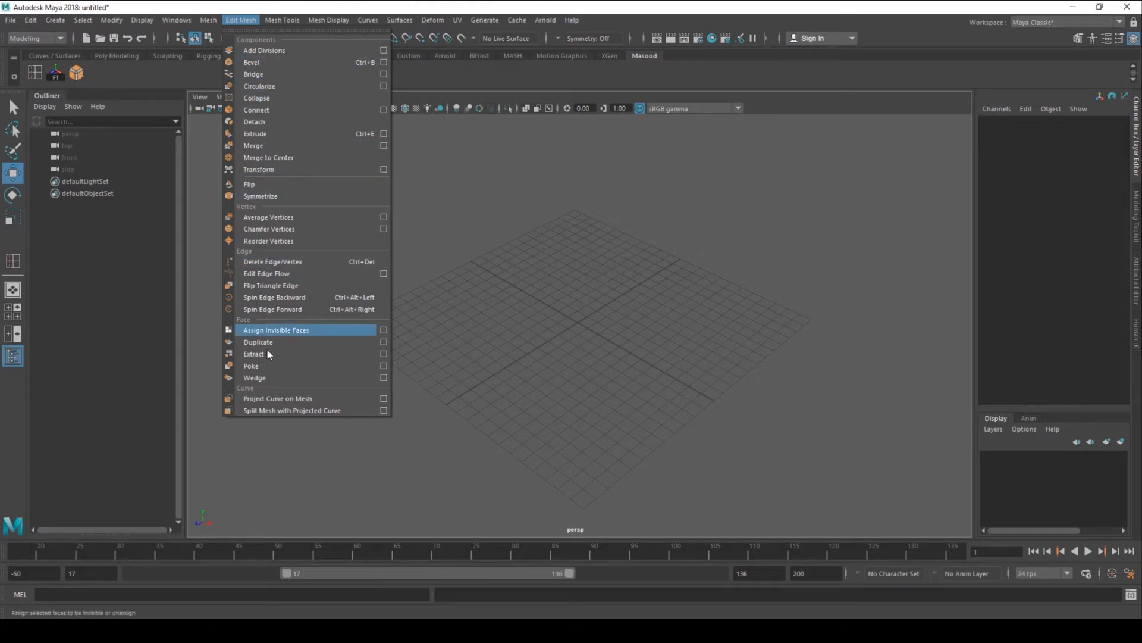
pyautogui.click(111, 21)
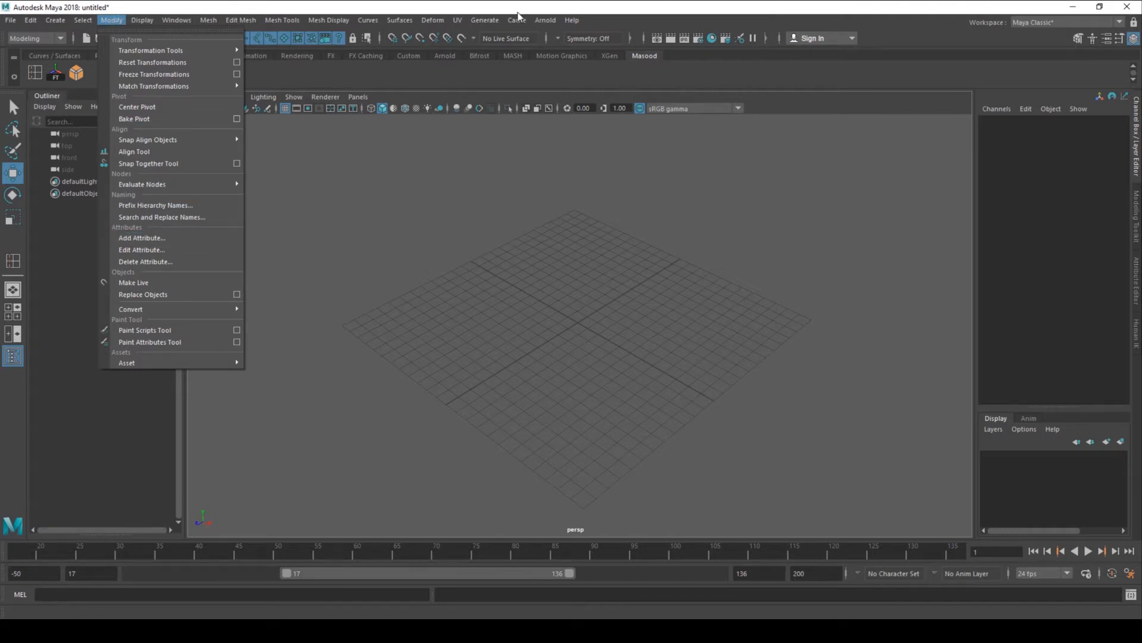
pyautogui.click(109, 23)
pyautogui.click(108, 22)
pyautogui.click(383, 215)
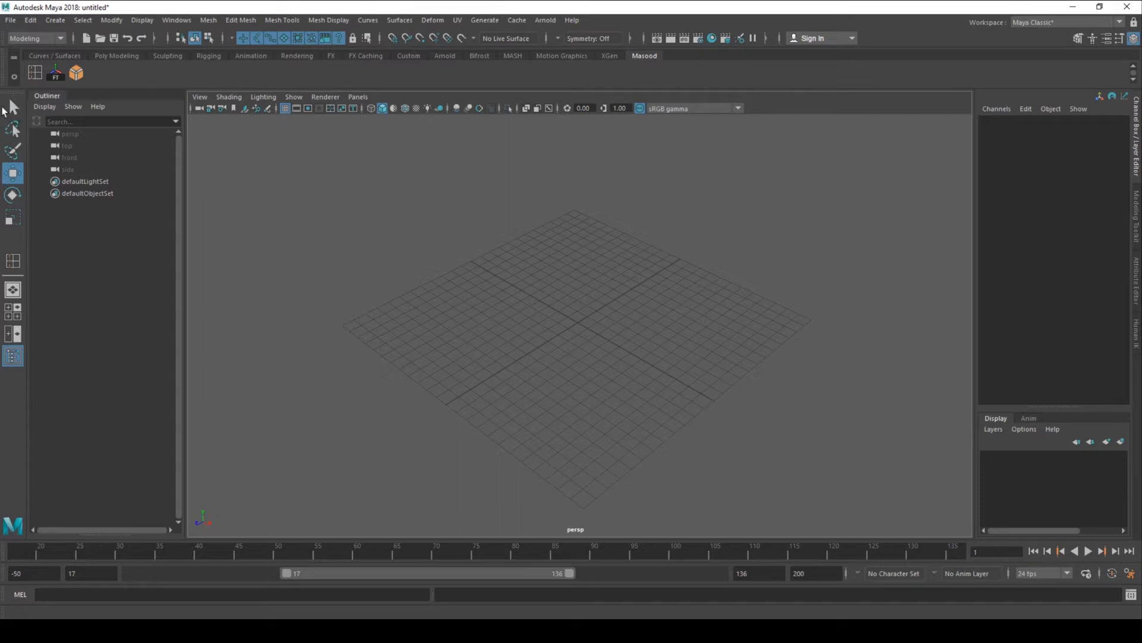
# Create a polygon cube from the Poly Modeling shelf and frame it in the perspective view
pyautogui.click(105, 56)
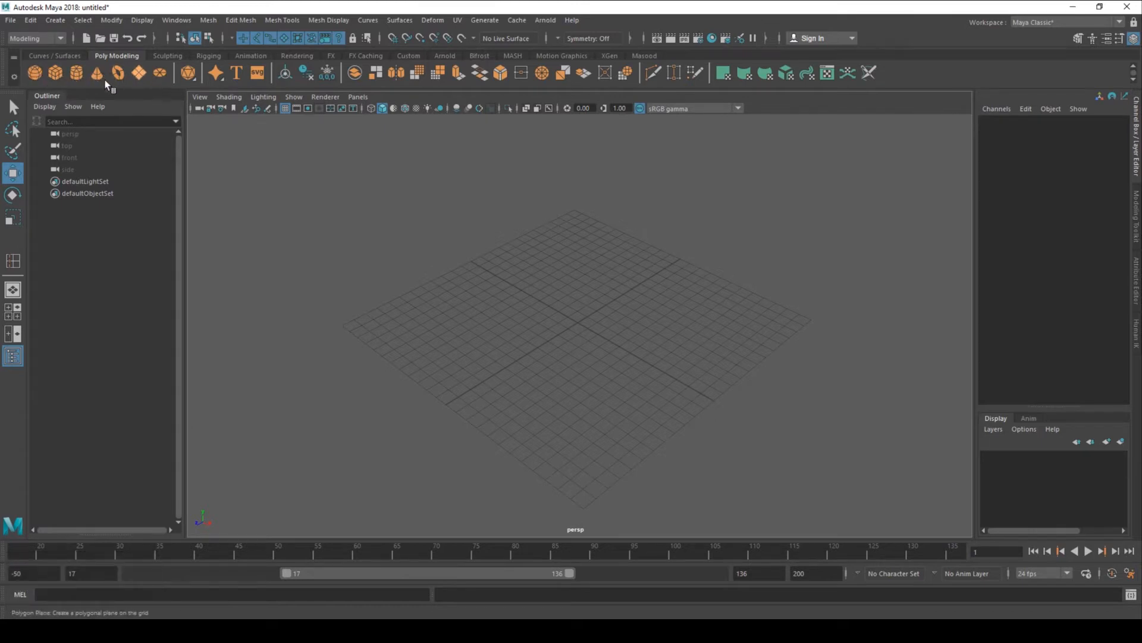
pyautogui.click(56, 75)
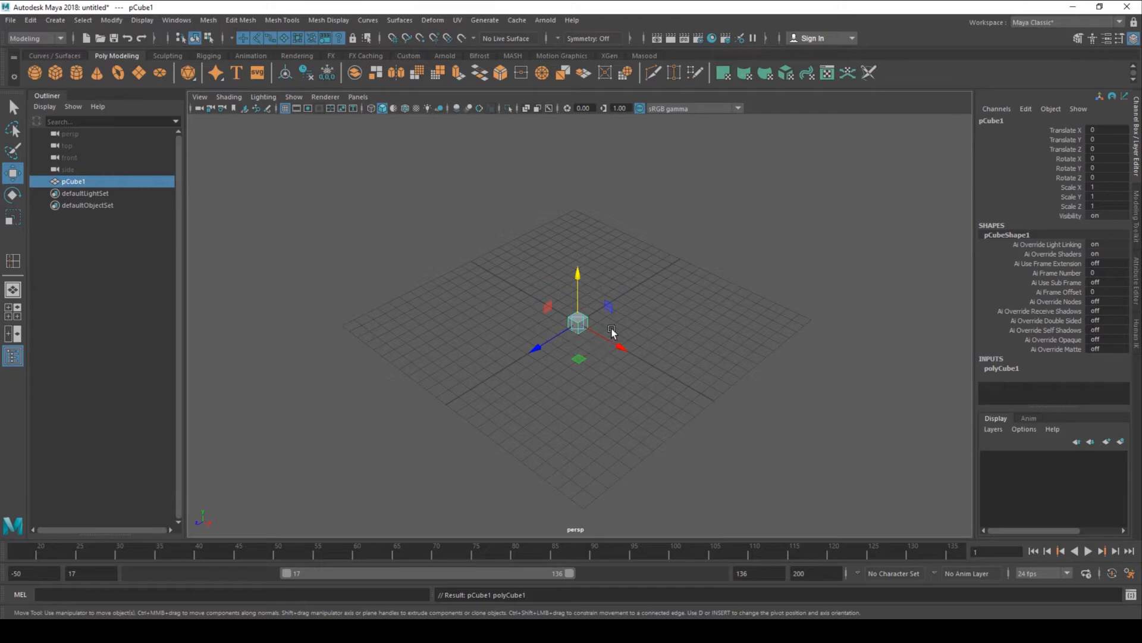
pyautogui.scroll(2, 612, 331)
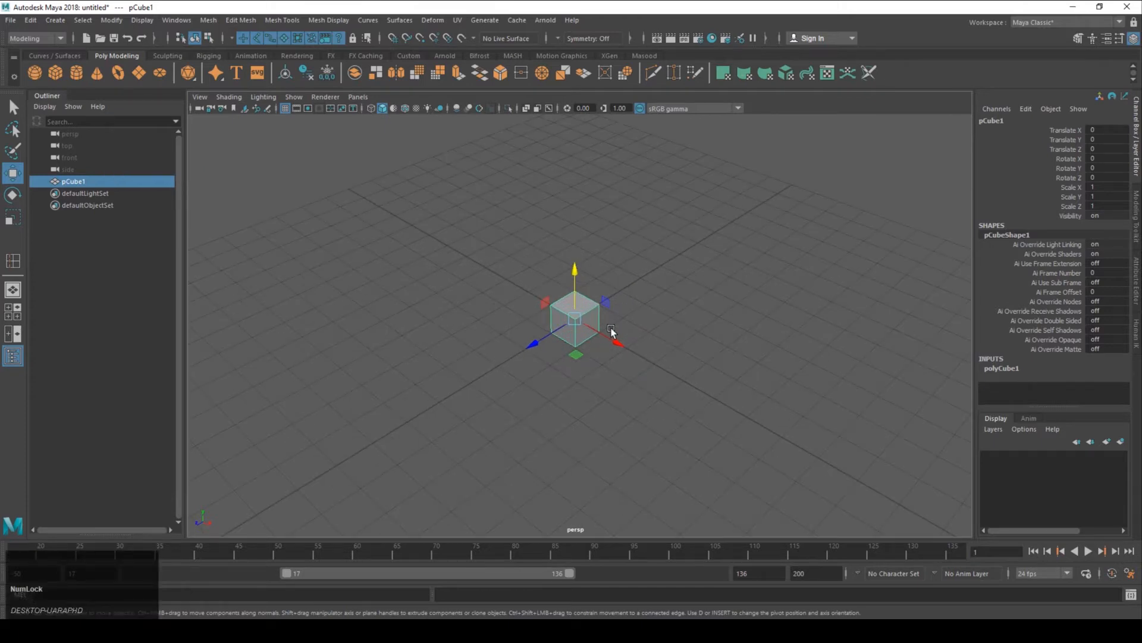
pyautogui.press('f')
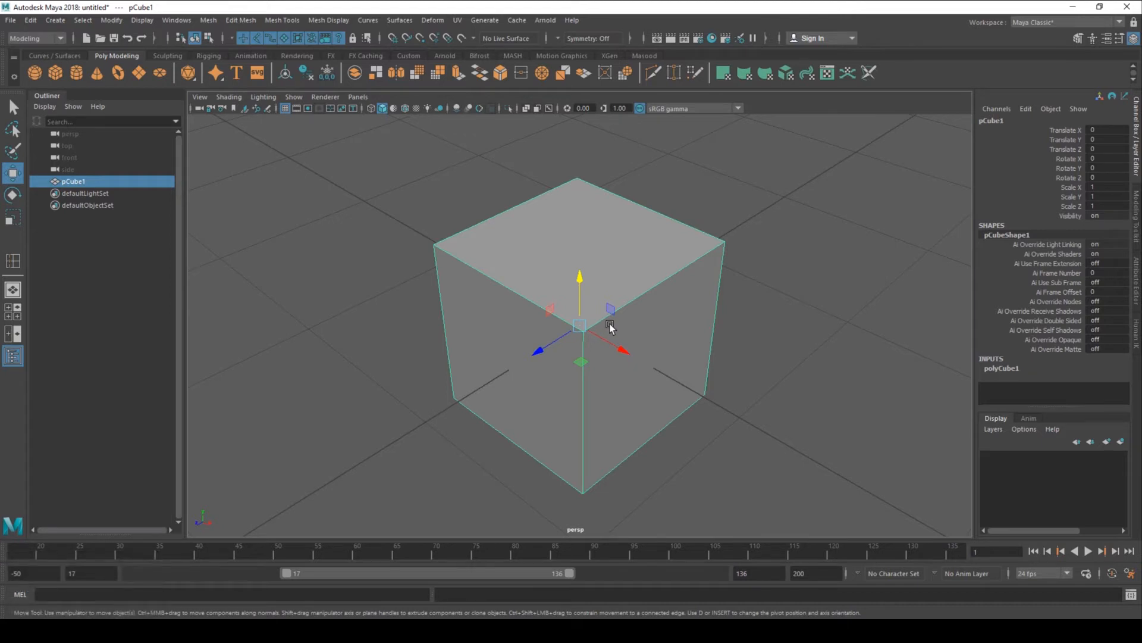
pyautogui.press('f')
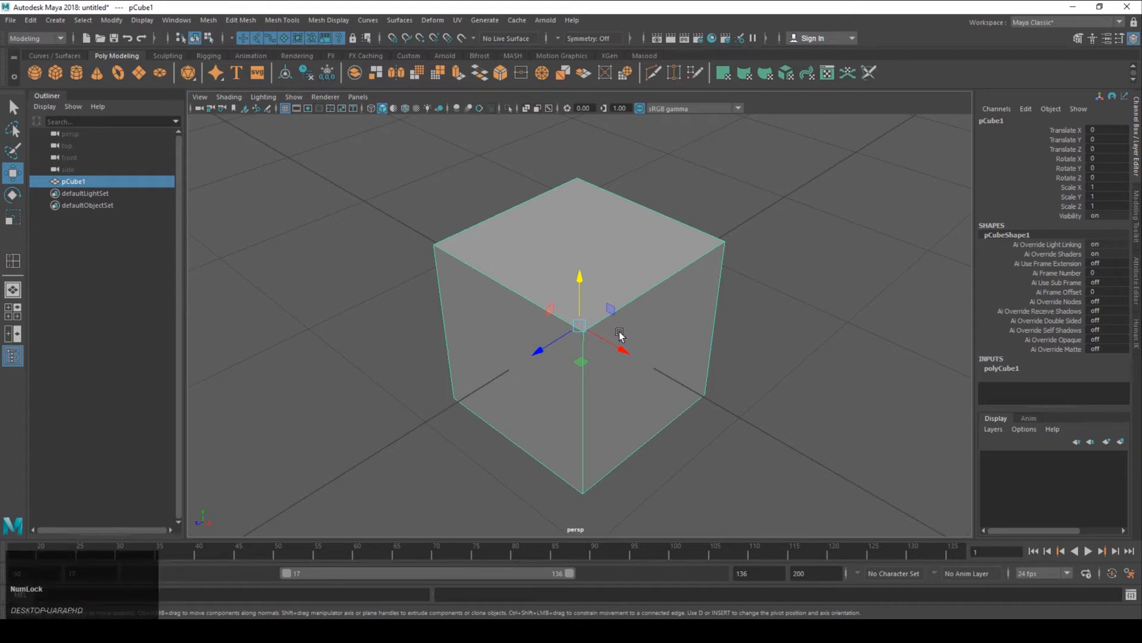
# Examine the cube by orbiting, zooming and panning the perspective view
pyautogui.keyDown('alt'); pyautogui.moveTo(672, 372); pyautogui.dragTo(438, 153, button='right'); pyautogui.keyUp('alt')
pyautogui.press('f')
pyautogui.keyDown('alt'); pyautogui.moveTo(556, 288); pyautogui.dragTo(517, 321); pyautogui.keyUp('alt')
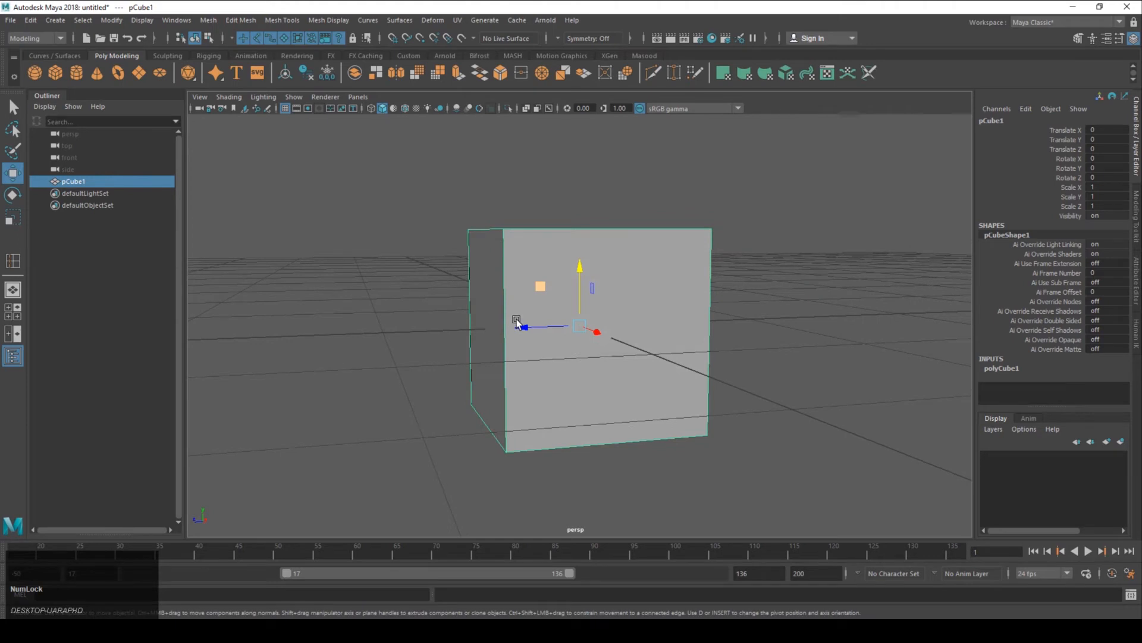
pyautogui.keyDown('alt'); pyautogui.moveTo(500, 316); pyautogui.dragTo(523, 317); pyautogui.keyUp('alt')
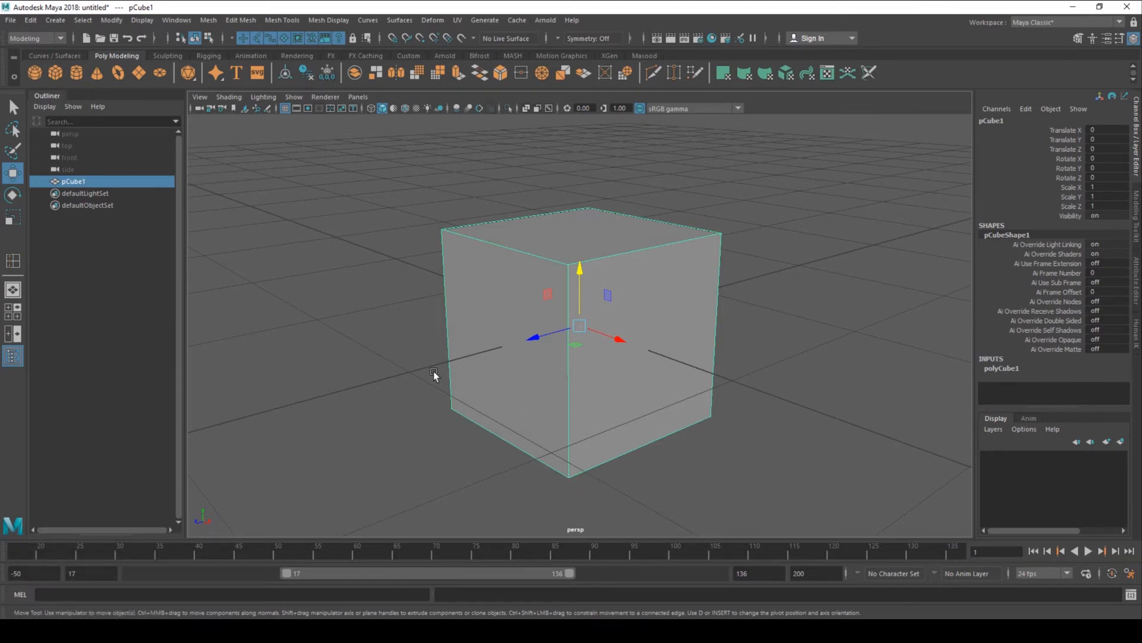
pyautogui.press('alt')
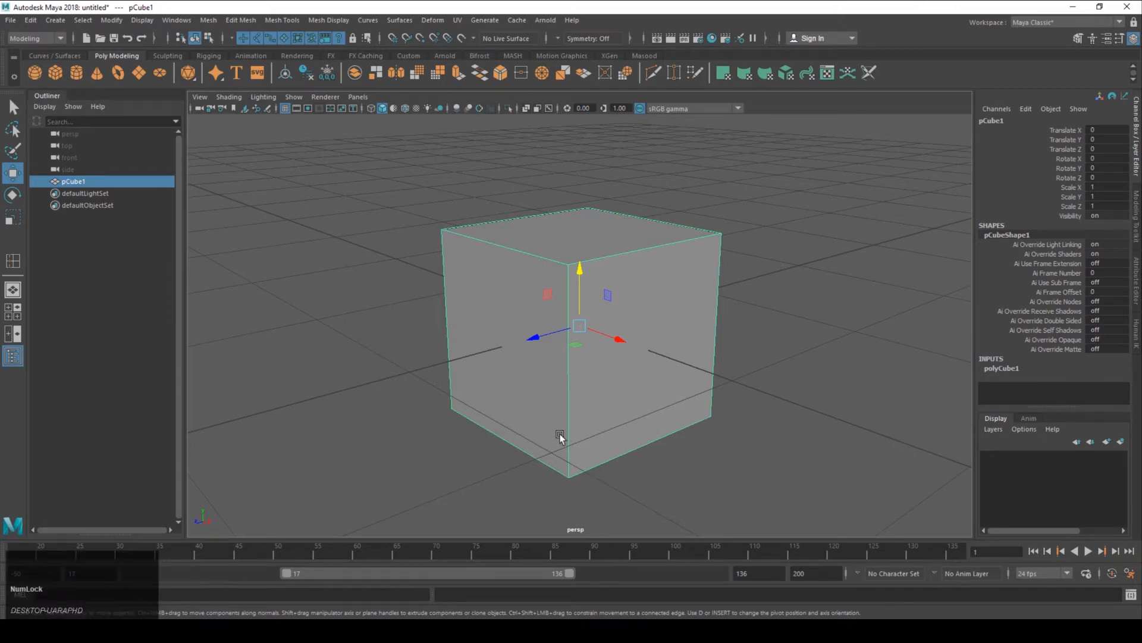
pyautogui.keyDown('alt'); pyautogui.moveTo(559, 437); pyautogui.dragTo(506, 315, button='right'); pyautogui.keyUp('alt')
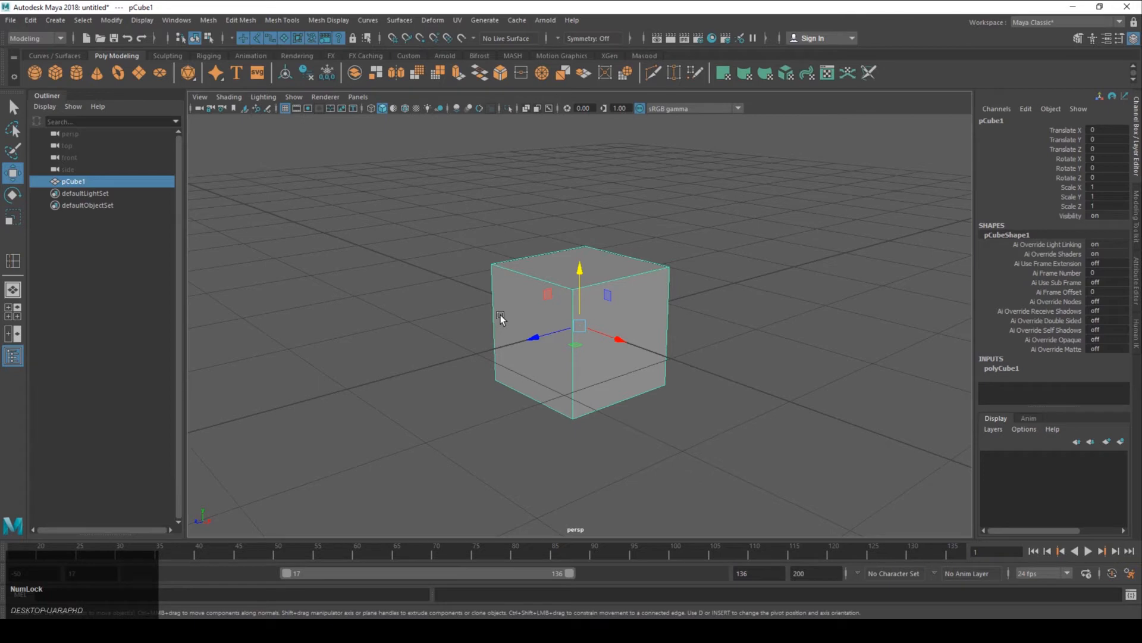
pyautogui.keyDown('alt'); pyautogui.moveTo(491, 309); pyautogui.dragTo(424, 277, button='middle'); pyautogui.keyUp('alt')
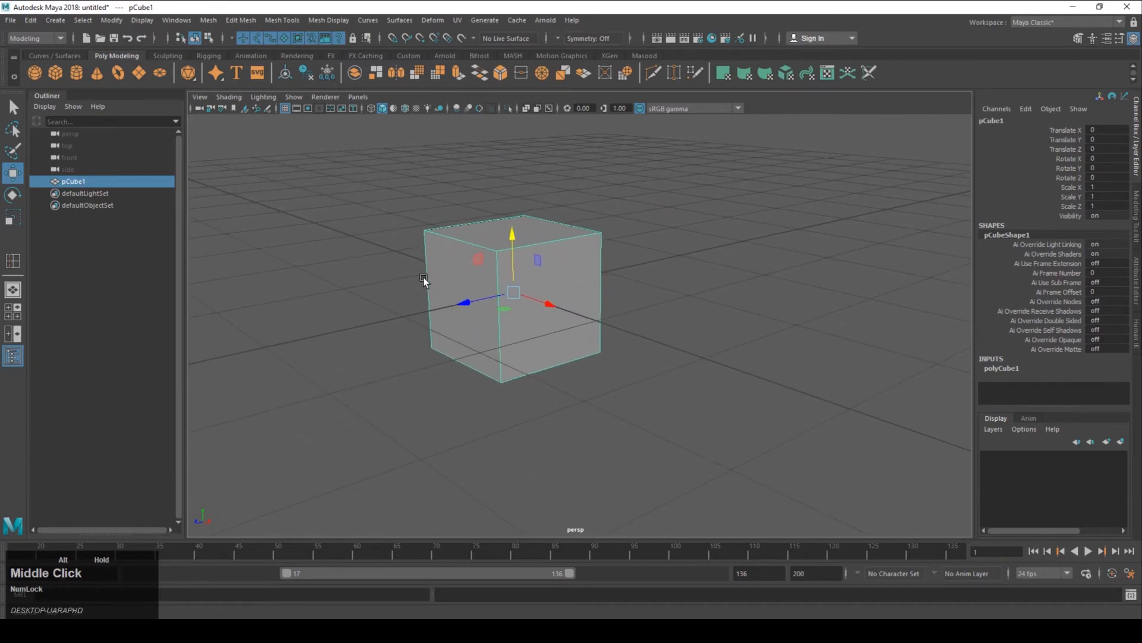
pyautogui.keyDown('alt'); pyautogui.moveTo(424, 279); pyautogui.dragTo(416, 313); pyautogui.keyUp('alt')
pyautogui.keyDown('alt'); pyautogui.moveTo(421, 306); pyautogui.dragTo(452, 316, button='middle'); pyautogui.keyUp('alt')
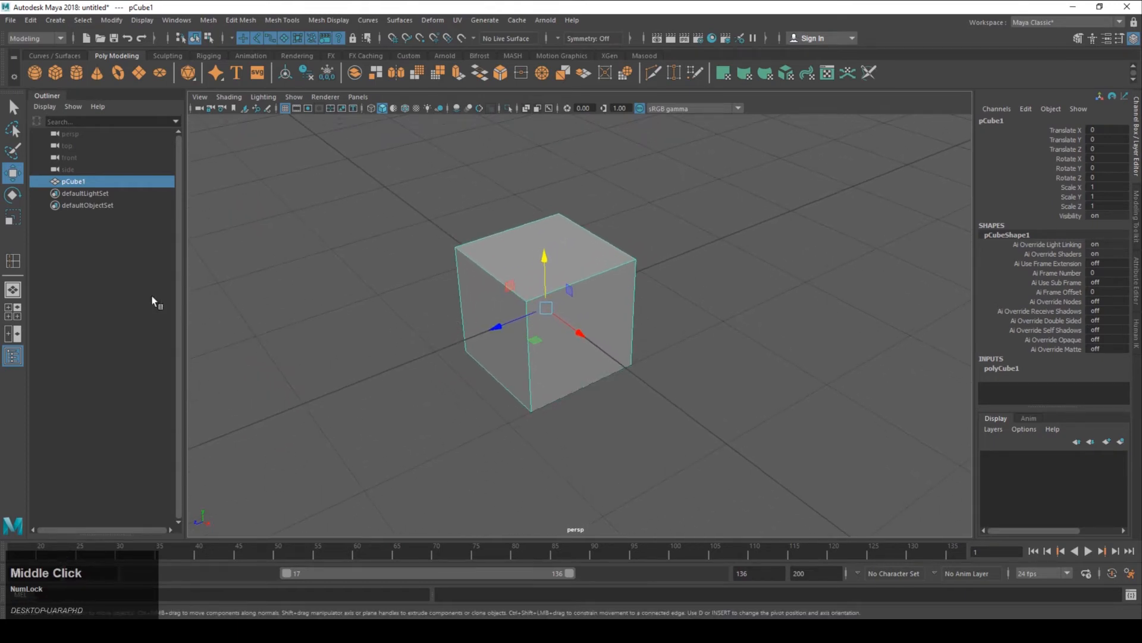
pyautogui.moveTo(521, 423)
pyautogui.keyDown('alt'); pyautogui.mouseDown()
pyautogui.moveTo(494, 390)
pyautogui.moveTo(377, 334)
pyautogui.moveTo(502, 420)
pyautogui.moveTo(534, 348)
pyautogui.moveTo(541, 438)
pyautogui.moveTo(503, 430)
pyautogui.mouseUp(); pyautogui.keyUp('alt')
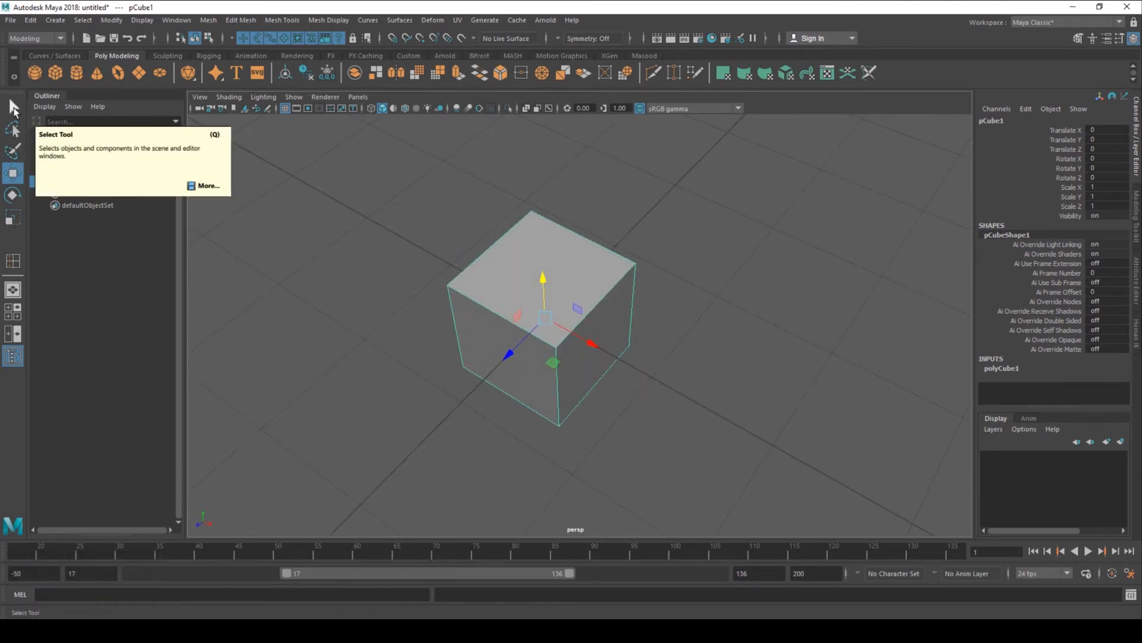
# Clear and restore the cube's selection with the Select Tool, and again with the Lasso Tool
pyautogui.click(12, 106)
pyautogui.click(410, 256)
pyautogui.click(548, 252)
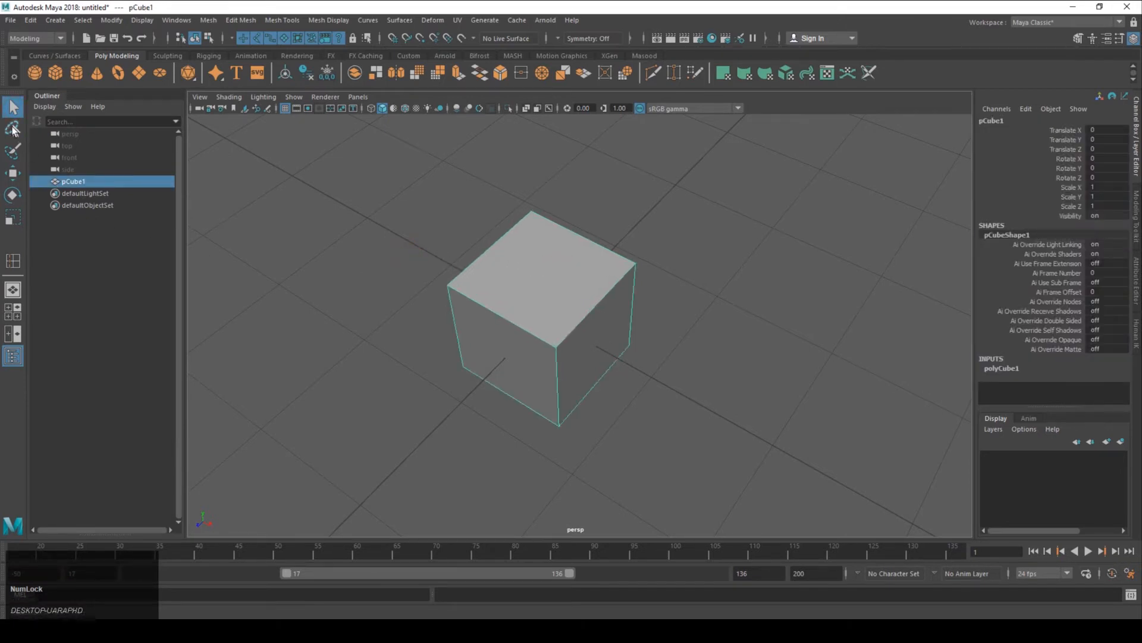
pyautogui.click(13, 129)
pyautogui.click(248, 196)
pyautogui.moveTo(284, 163)
pyautogui.mouseDown()
pyautogui.moveTo(370, 146)
pyautogui.moveTo(637, 204)
pyautogui.moveTo(683, 395)
pyautogui.moveTo(584, 475)
pyautogui.moveTo(424, 397)
pyautogui.mouseUp()
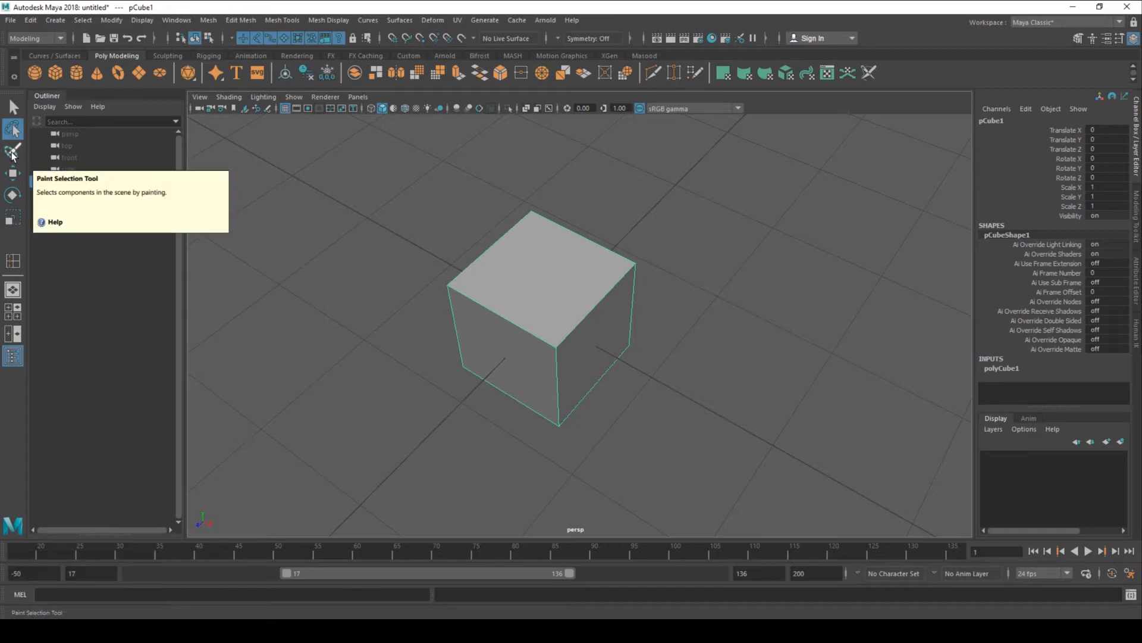
# Switch the cube to face mode and select all its faces by painting with the Paint Selection Tool
pyautogui.press('q')
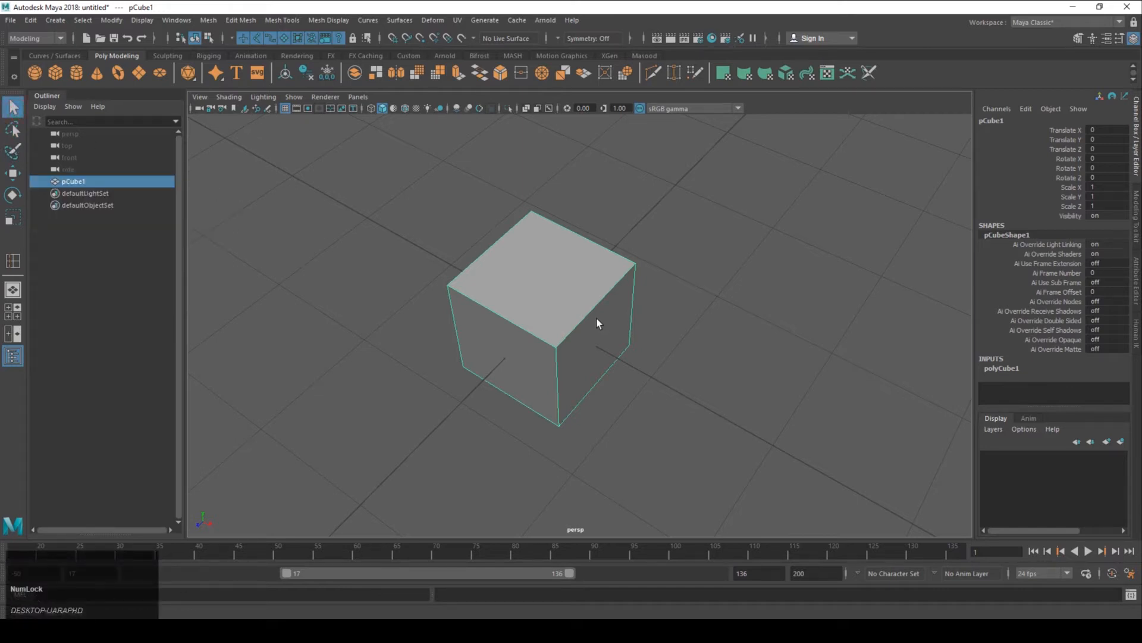
pyautogui.rightClick(598, 323)
pyautogui.moveTo(613, 298); pyautogui.dragTo(602, 337, button='right')
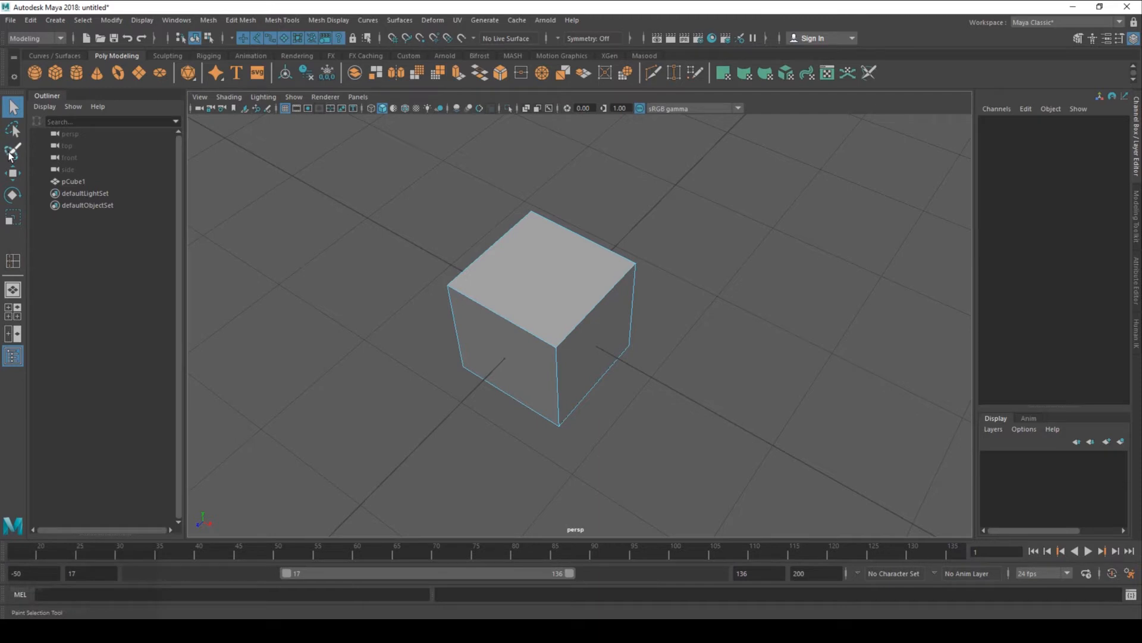
pyautogui.click(12, 152)
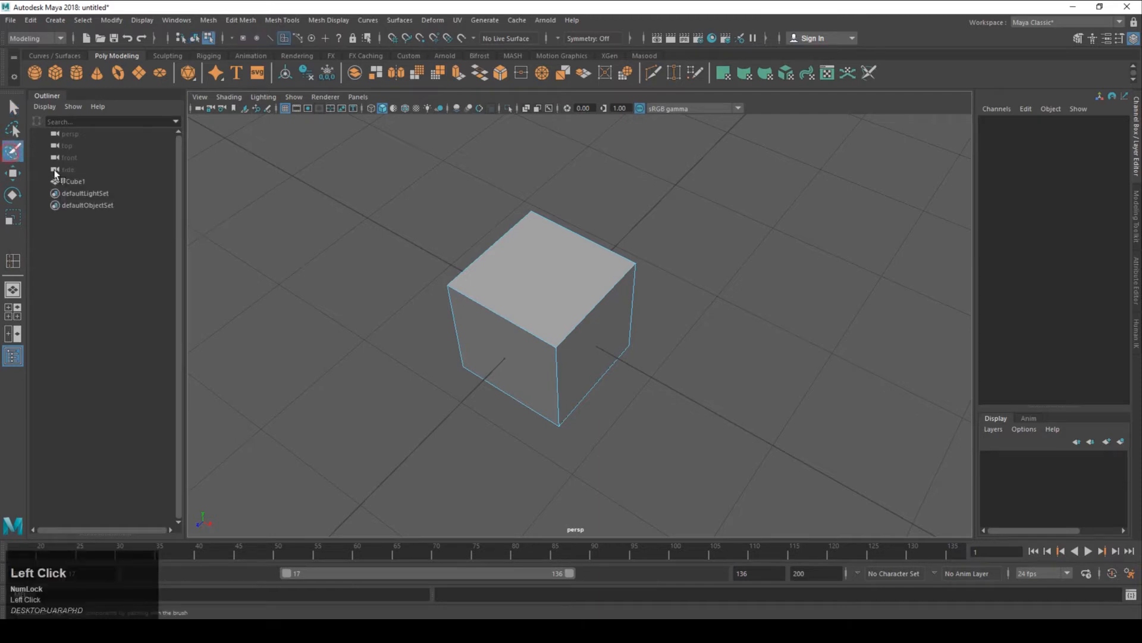
pyautogui.click(510, 343)
pyautogui.moveTo(523, 345)
pyautogui.keyDown('alt'); pyautogui.mouseDown()
pyautogui.moveTo(485, 309)
pyautogui.moveTo(349, 273)
pyautogui.moveTo(594, 309)
pyautogui.moveTo(650, 345)
pyautogui.moveTo(535, 344)
pyautogui.moveTo(653, 357)
pyautogui.moveTo(441, 301)
pyautogui.moveTo(319, 377)
pyautogui.moveTo(582, 339)
pyautogui.moveTo(571, 363)
pyautogui.mouseUp(); pyautogui.keyUp('alt')
pyautogui.click(631, 299)
# Return the cube to object mode and reselect it with the Move Tool active
pyautogui.click(13, 174)
pyautogui.rightClick(523, 269)
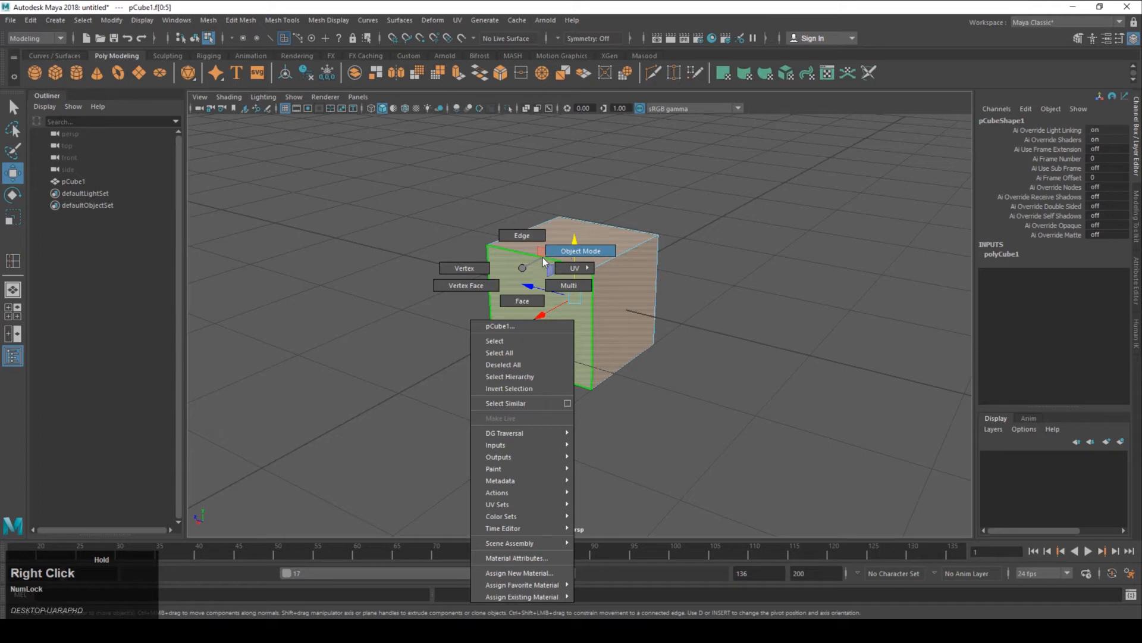
pyautogui.moveTo(559, 256); pyautogui.dragTo(559, 255, button='right')
pyautogui.click(735, 301)
pyautogui.click(598, 289)
# Switch the cube to vertex mode and select the leftmost vertex of its top face
pyautogui.moveTo(541, 260); pyautogui.dragTo(489, 266, button='right')
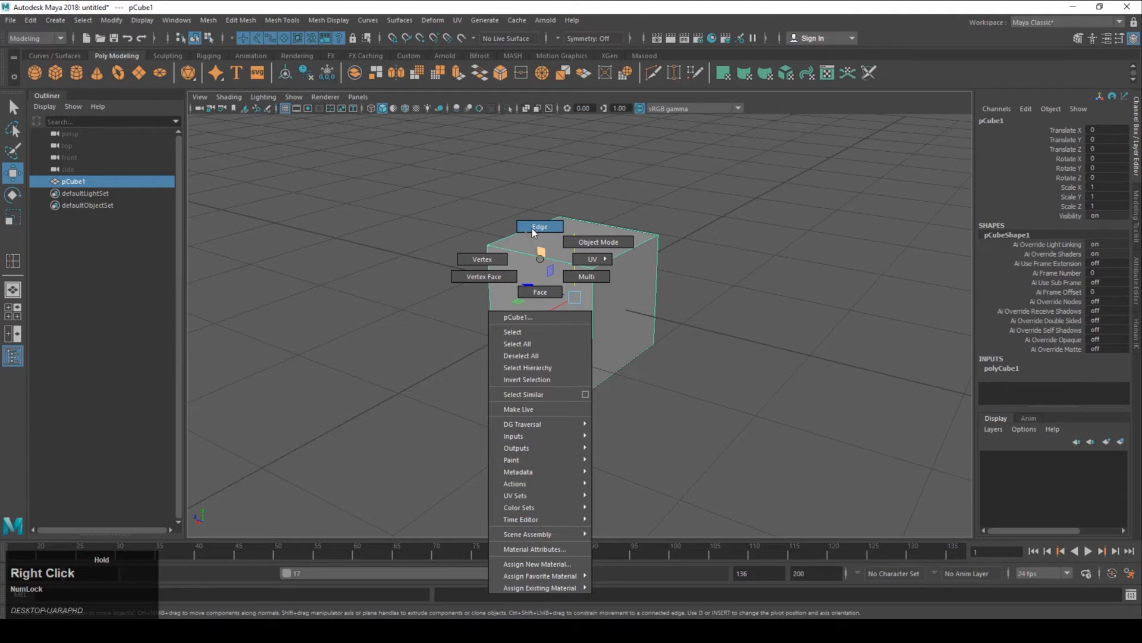
pyautogui.moveTo(538, 230); pyautogui.dragTo(532, 298, button='right')
pyautogui.moveTo(531, 293); pyautogui.dragTo(476, 258, button='right')
pyautogui.moveTo(472, 233); pyautogui.dragTo(494, 262)
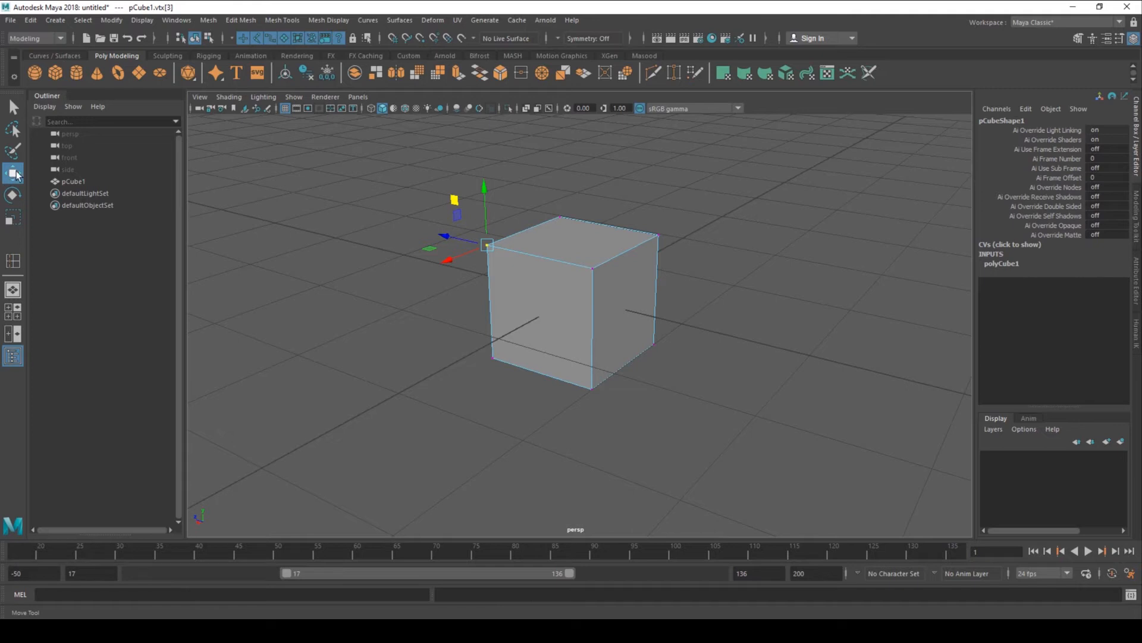
# Try moving the selected corner vertex freely, and the cube's four top vertices along Z
pyautogui.moveTo(485, 250); pyautogui.dragTo(449, 229)
pyautogui.press('z')
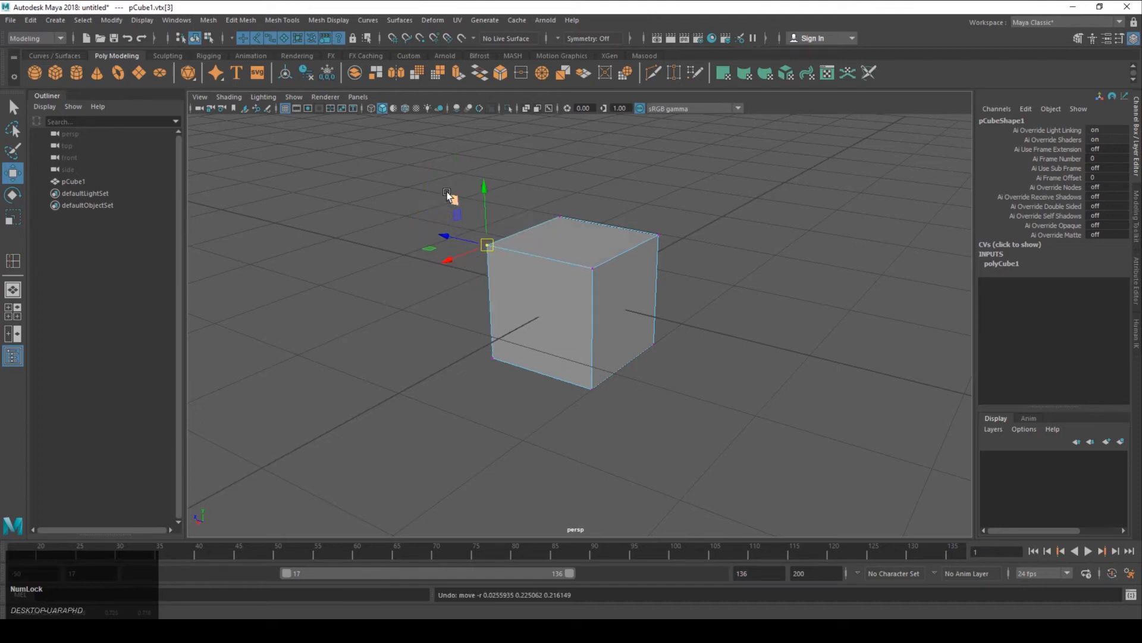
pyautogui.keyDown('alt'); pyautogui.moveTo(510, 268); pyautogui.dragTo(503, 275, button='middle'); pyautogui.keyUp('alt')
pyautogui.keyDown('alt'); pyautogui.moveTo(503, 276); pyautogui.dragTo(551, 253); pyautogui.keyUp('alt')
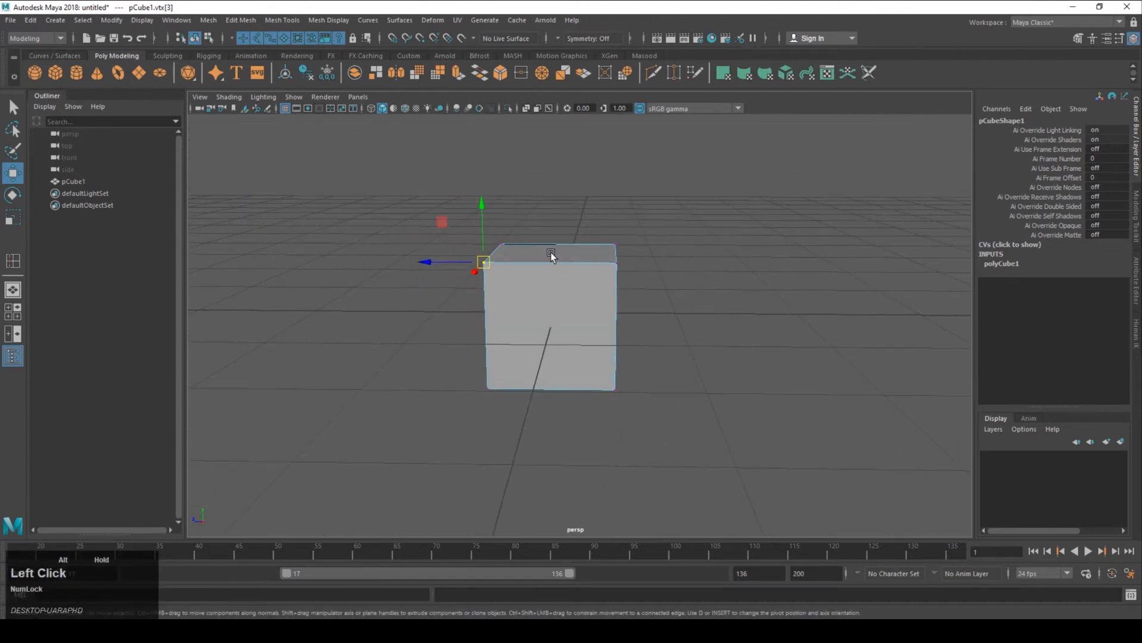
pyautogui.moveTo(416, 205); pyautogui.dragTo(653, 294)
pyautogui.moveTo(500, 252); pyautogui.dragTo(455, 254)
pyautogui.hotkey('ctrl', 'z')
# Try moving the nearest top corner vertex about -0.28 along Z and about 0.47 along X
pyautogui.keyDown('alt'); pyautogui.moveTo(516, 273); pyautogui.dragTo(522, 241, button='middle'); pyautogui.keyUp('alt')
pyautogui.keyDown('alt'); pyautogui.moveTo(522, 242); pyautogui.dragTo(465, 291); pyautogui.keyUp('alt')
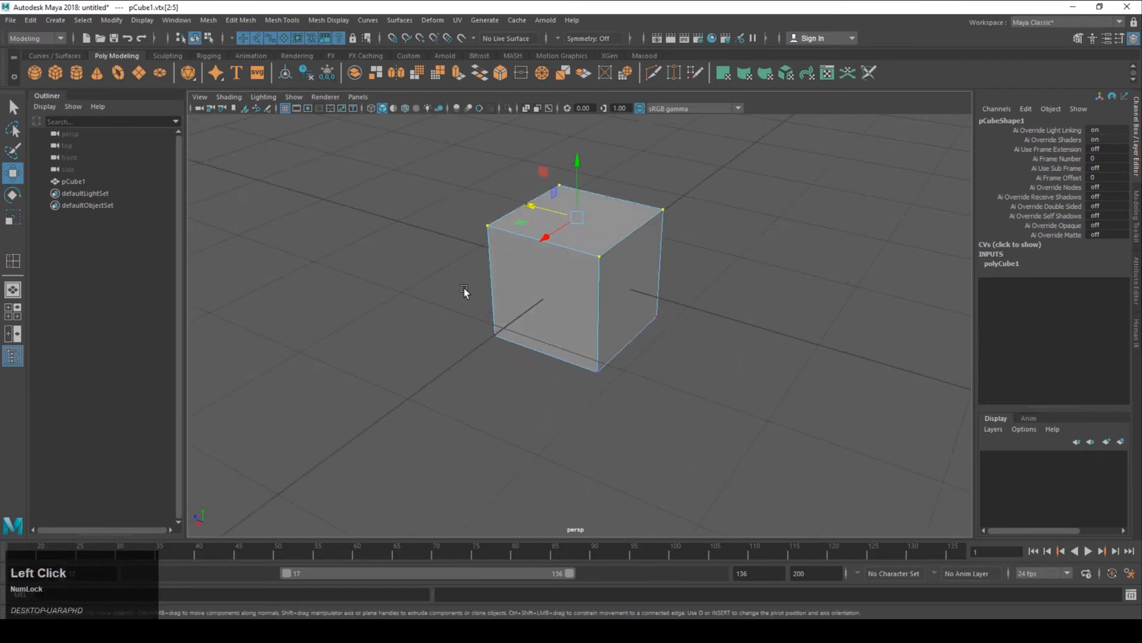
pyautogui.click(601, 256)
pyautogui.moveTo(577, 248); pyautogui.dragTo(609, 257)
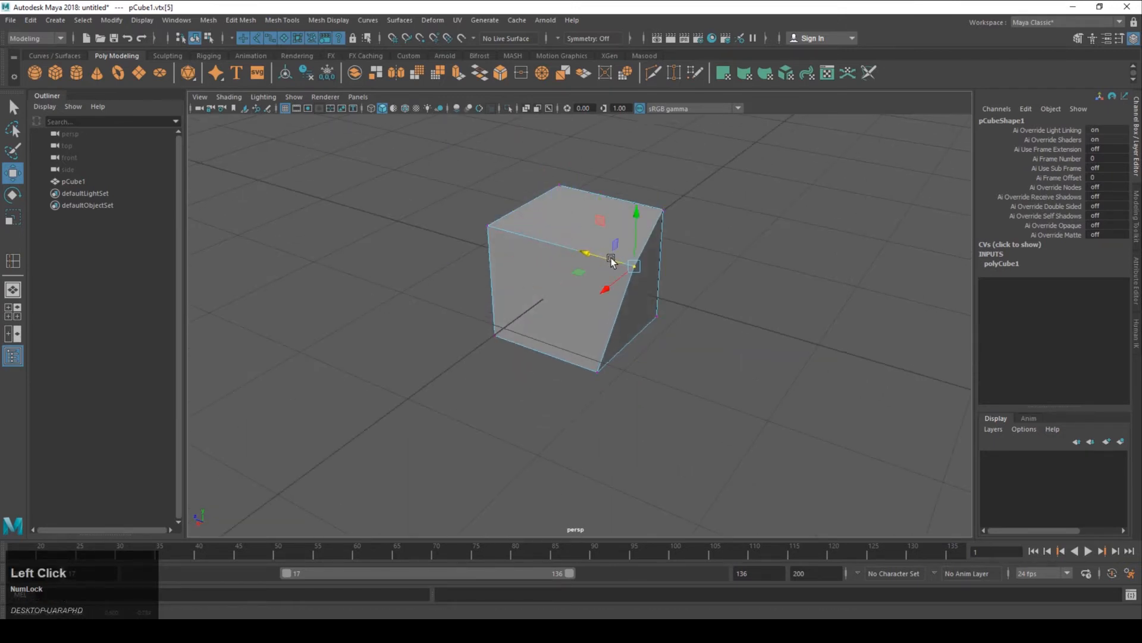
pyautogui.hotkey('ctrl', 'z')
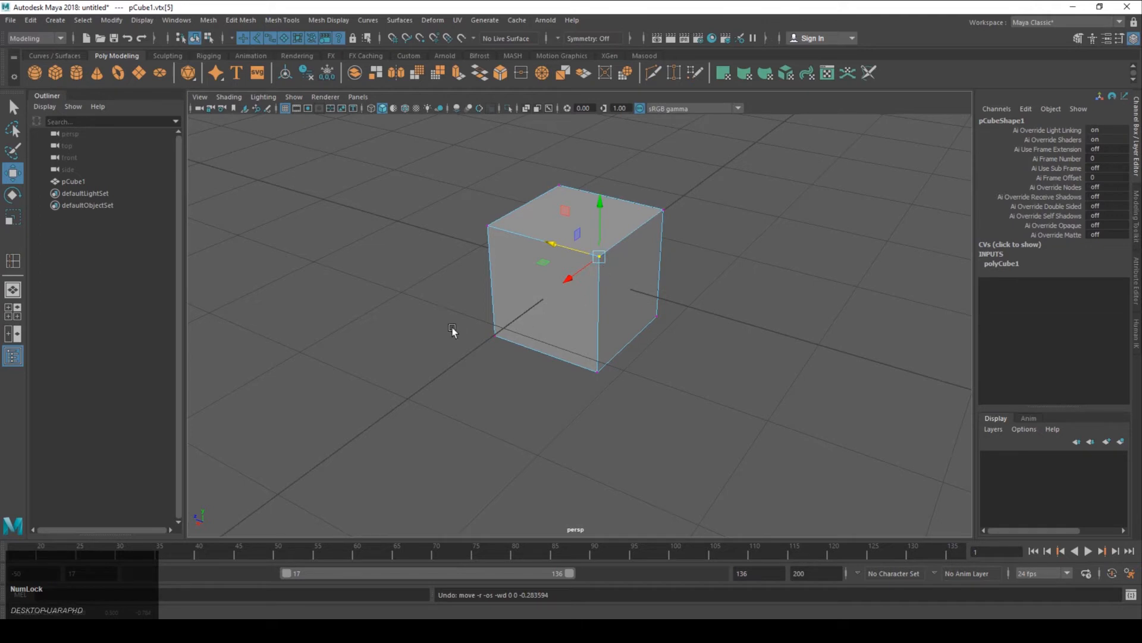
pyautogui.keyDown('alt'); pyautogui.moveTo(512, 320); pyautogui.dragTo(536, 322, button='middle'); pyautogui.keyUp('alt')
pyautogui.keyDown('alt'); pyautogui.moveTo(535, 323); pyautogui.dragTo(481, 355); pyautogui.keyUp('alt')
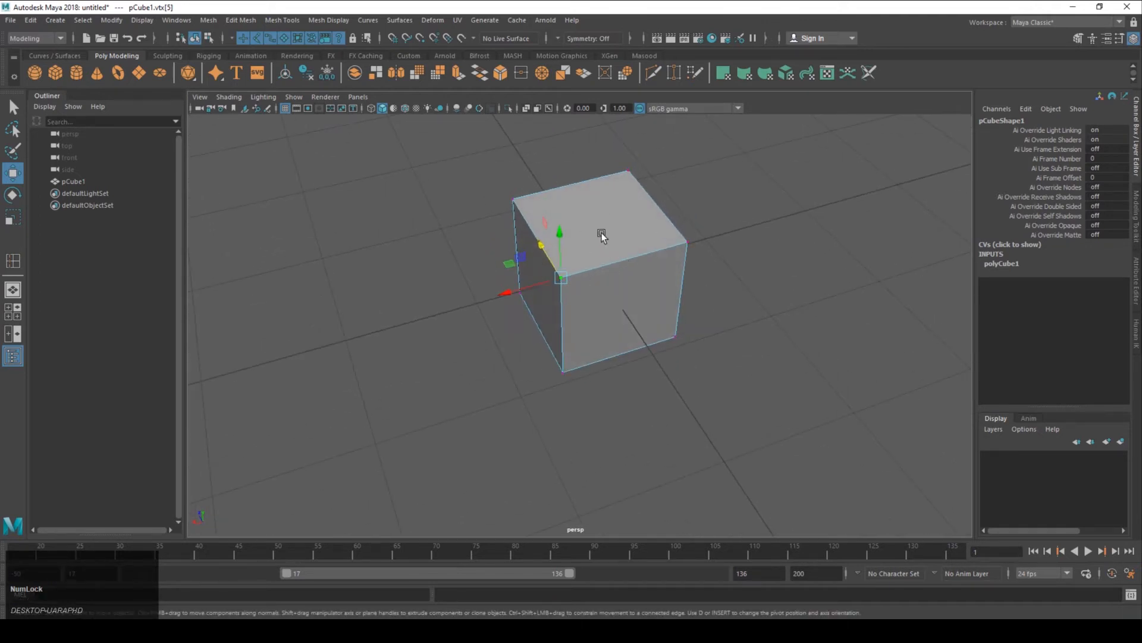
pyautogui.moveTo(514, 291); pyautogui.dragTo(441, 311)
pyautogui.hotkey('ctrl', 'z')
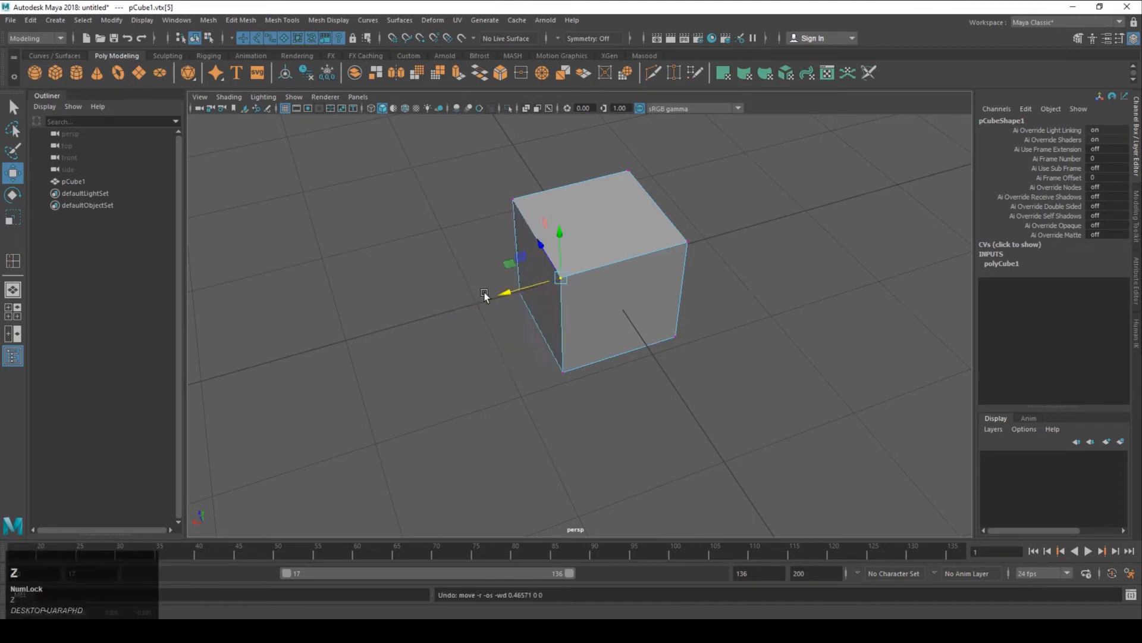
# Return to object mode and try moving the whole cube about 0.47 along X
pyautogui.moveTo(597, 245); pyautogui.dragTo(643, 223, button='right')
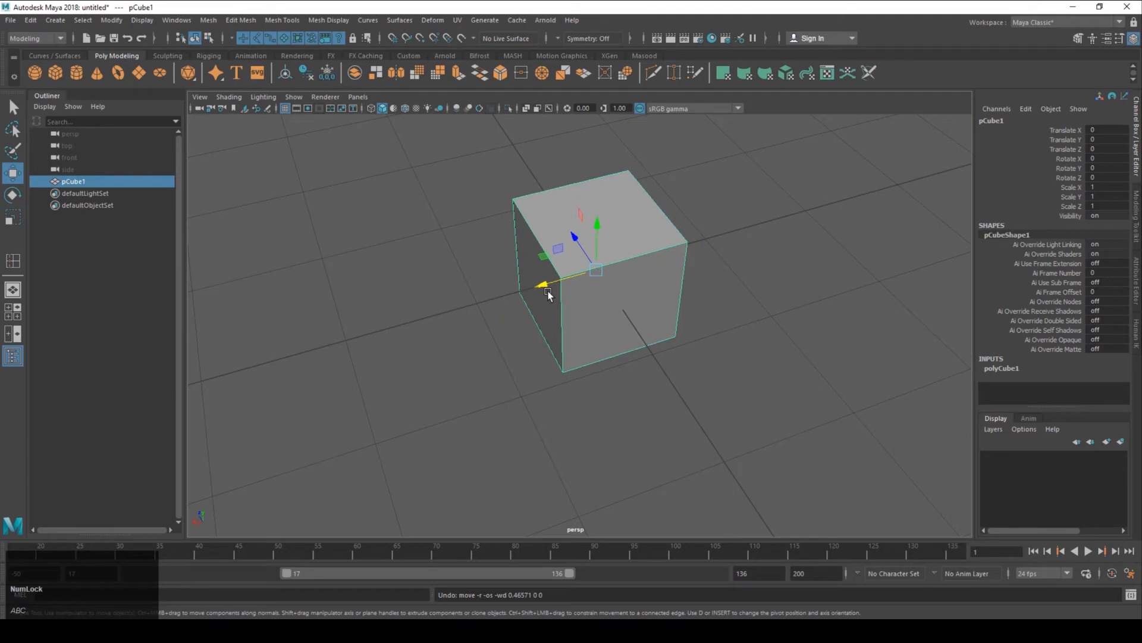
pyautogui.click(719, 294)
pyautogui.click(637, 281)
pyautogui.moveTo(551, 281); pyautogui.dragTo(494, 297)
pyautogui.hotkey('ctrl', 'z')
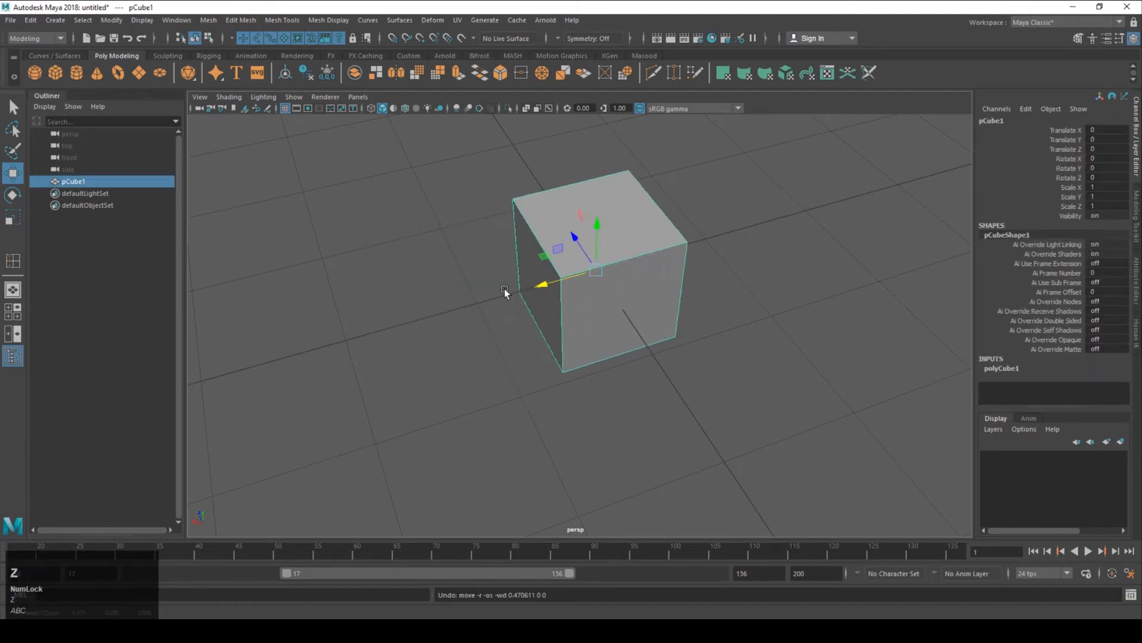
# Switch the cube to face mode and try moving its left side face about 0.54 along X
pyautogui.moveTo(526, 203); pyautogui.dragTo(473, 201, button='right')
pyautogui.moveTo(556, 204); pyautogui.dragTo(559, 239, button='right')
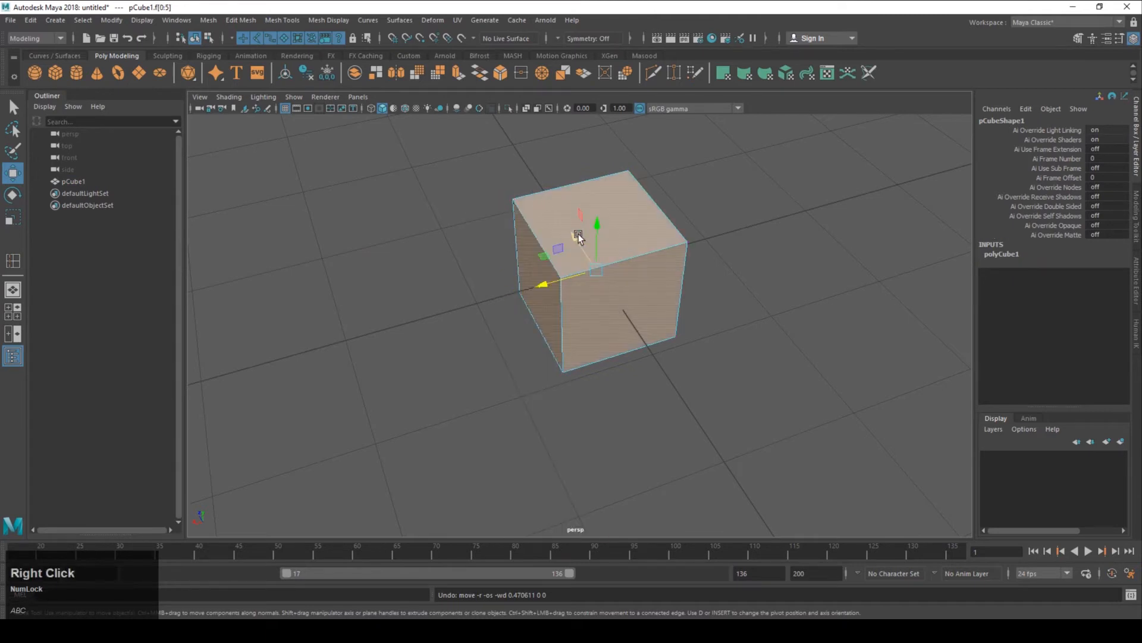
pyautogui.click(533, 286)
pyautogui.moveTo(484, 298); pyautogui.dragTo(420, 317)
pyautogui.hotkey('ctrl', 'z')
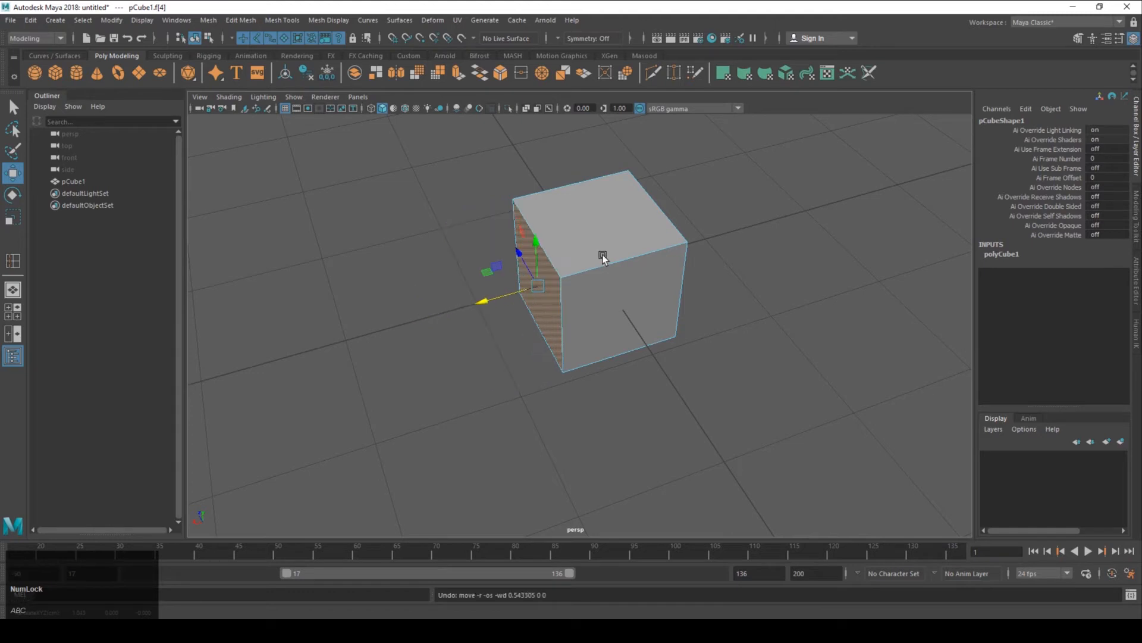
# Switch the cube to edge mode and try moving the front edge of its top face about -0.65 along Z
pyautogui.click(647, 228)
pyautogui.rightClick(620, 247)
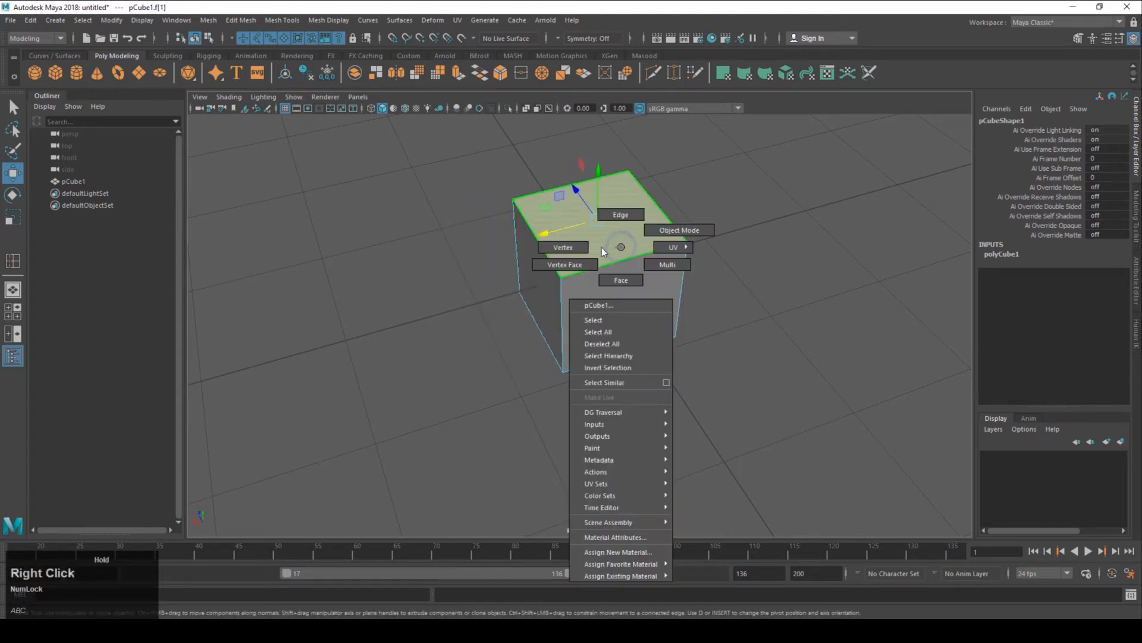
pyautogui.click(589, 267)
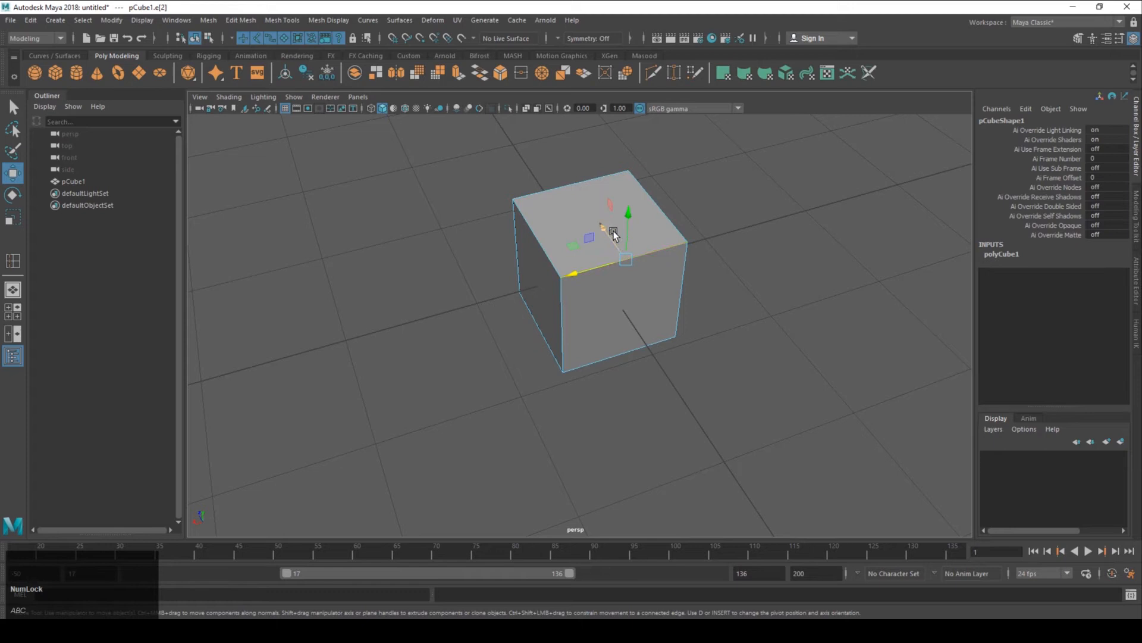
pyautogui.click(608, 230)
pyautogui.moveTo(612, 252); pyautogui.dragTo(619, 298)
pyautogui.hotkey('ctrl', 'z')
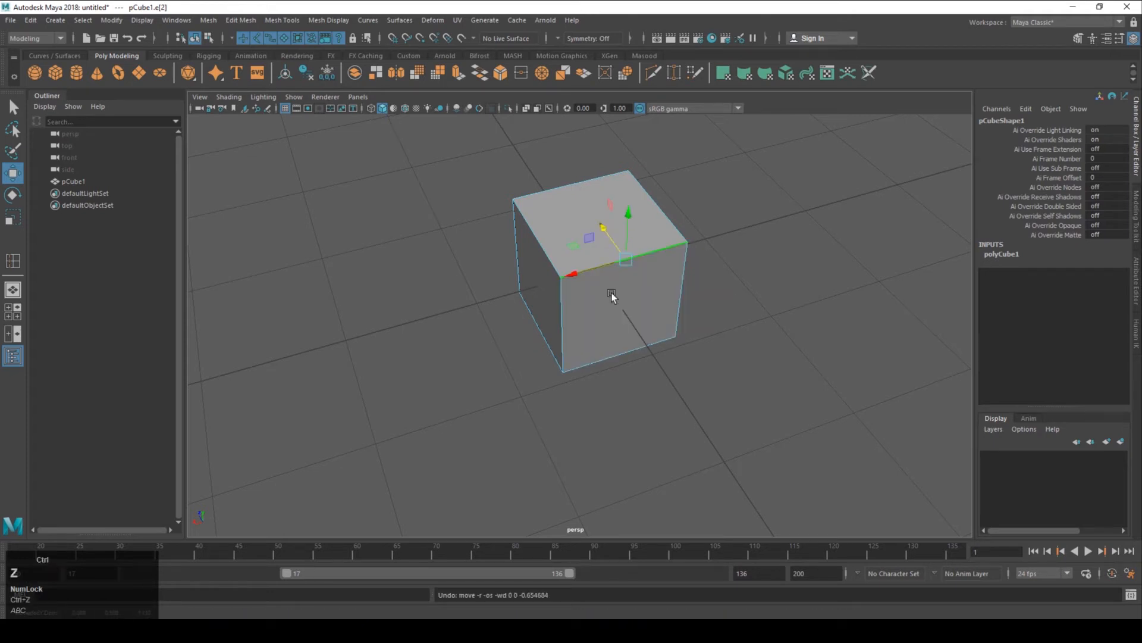
# Return the cube to object mode and try moving it about 0.13 along X
pyautogui.rightClick(553, 219)
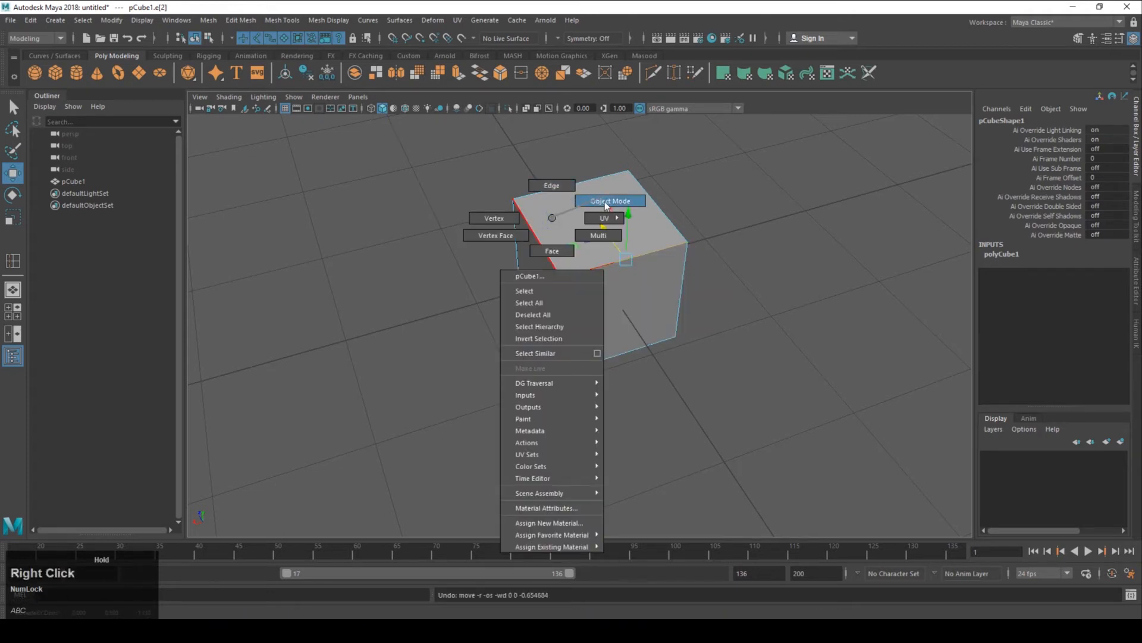
pyautogui.moveTo(605, 204); pyautogui.dragTo(606, 205, button='right')
pyautogui.moveTo(541, 288); pyautogui.dragTo(520, 273)
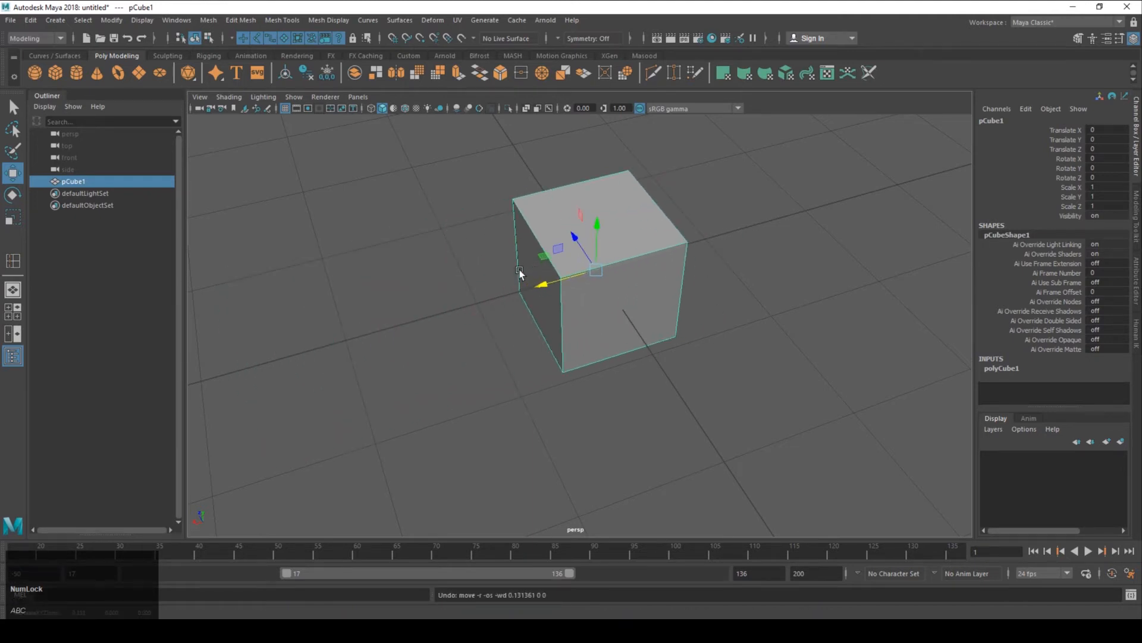
pyautogui.keyDown('alt'); pyautogui.moveTo(510, 272); pyautogui.dragTo(525, 281, button='middle'); pyautogui.keyUp('alt')
pyautogui.keyDown('alt'); pyautogui.moveTo(524, 281); pyautogui.dragTo(524, 265); pyautogui.keyUp('alt')
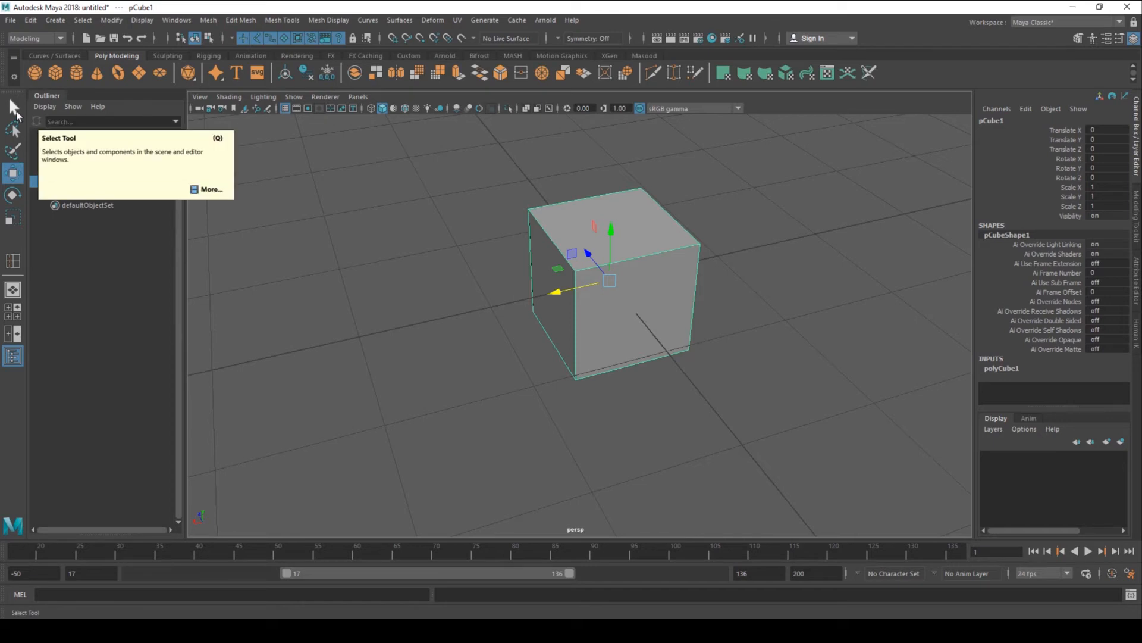
# Activate the Select, Move, Rotate and Scale tools in turn to compare their manipulators on the cube
pyautogui.press('q')
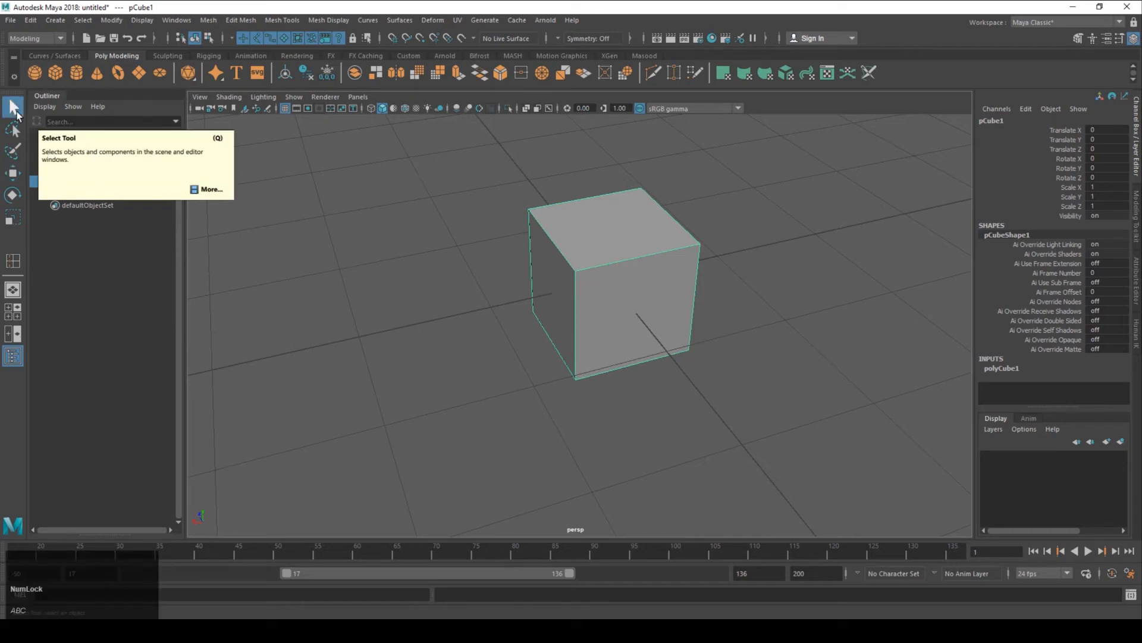
pyautogui.press('w')
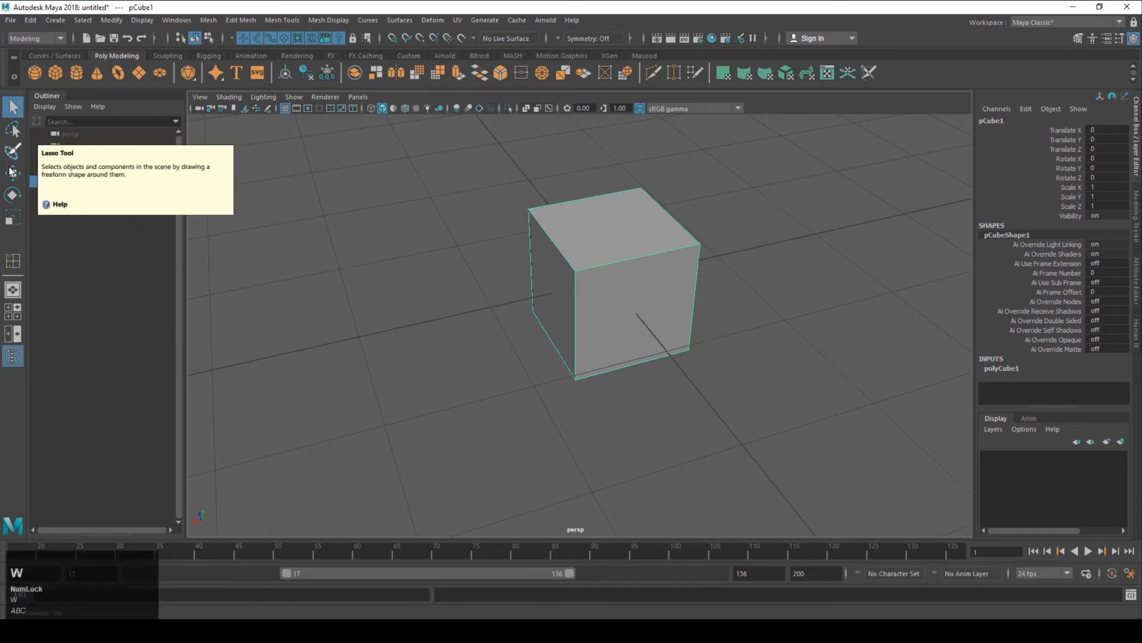
pyautogui.press('e')
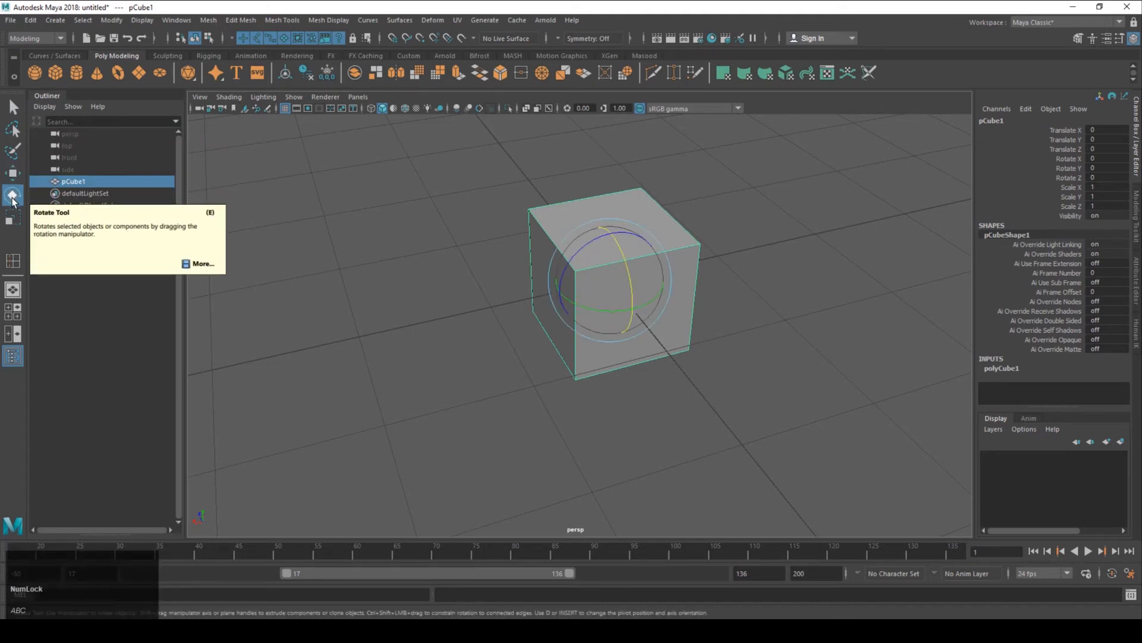
pyautogui.press('r')
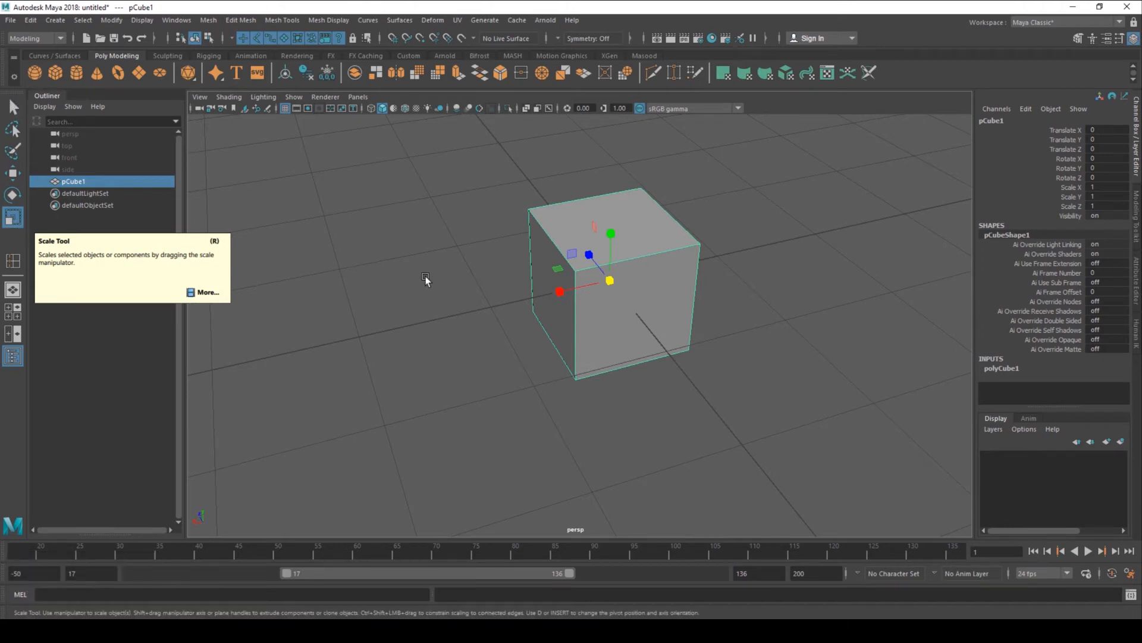
pyautogui.keyDown('alt'); pyautogui.moveTo(421, 276); pyautogui.dragTo(332, 235, button='middle'); pyautogui.keyUp('alt')
pyautogui.keyDown('alt'); pyautogui.moveTo(332, 235); pyautogui.dragTo(275, 274); pyautogui.keyUp('alt')
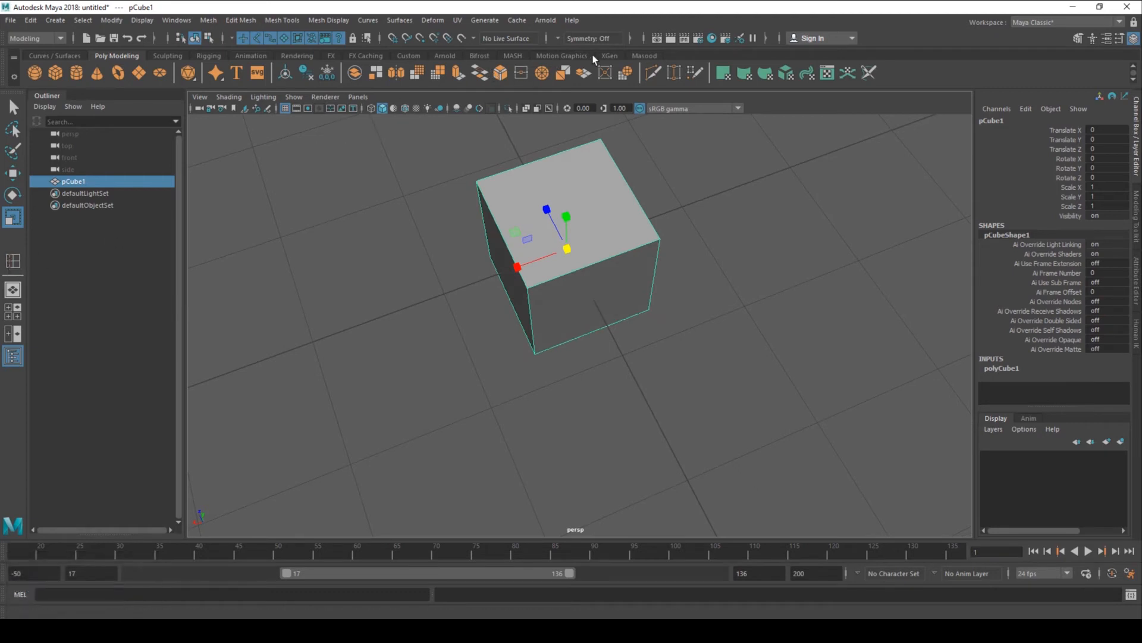
# Use the Insert Edge Loop tool from the custom shelf to add a vertical edge loop near the middle of the cube
pyautogui.click(645, 56)
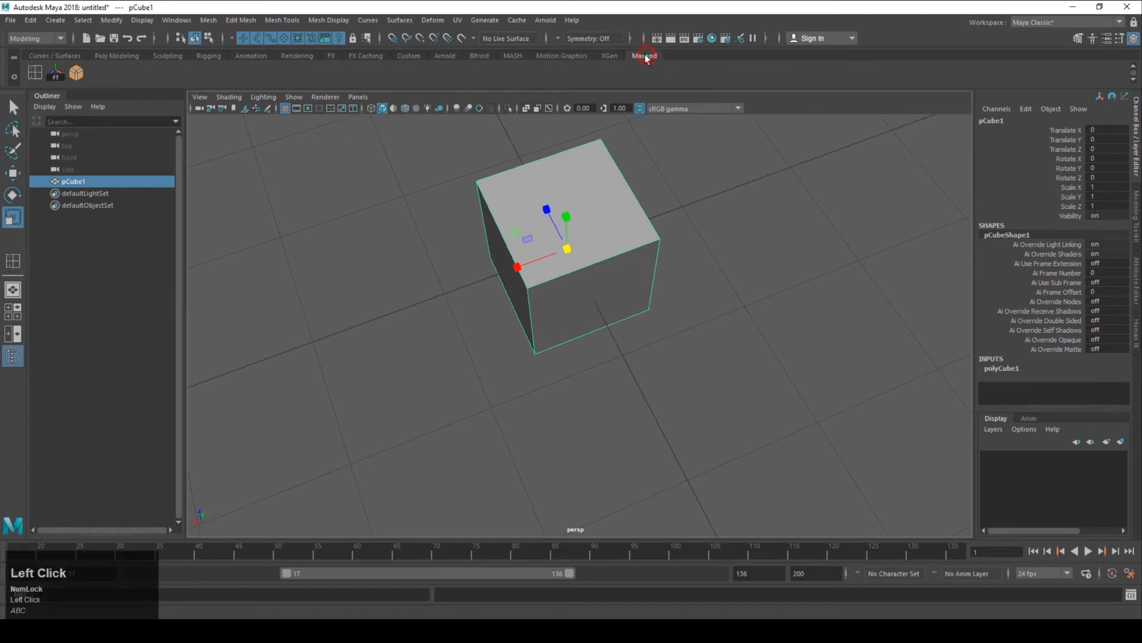
pyautogui.click(34, 73)
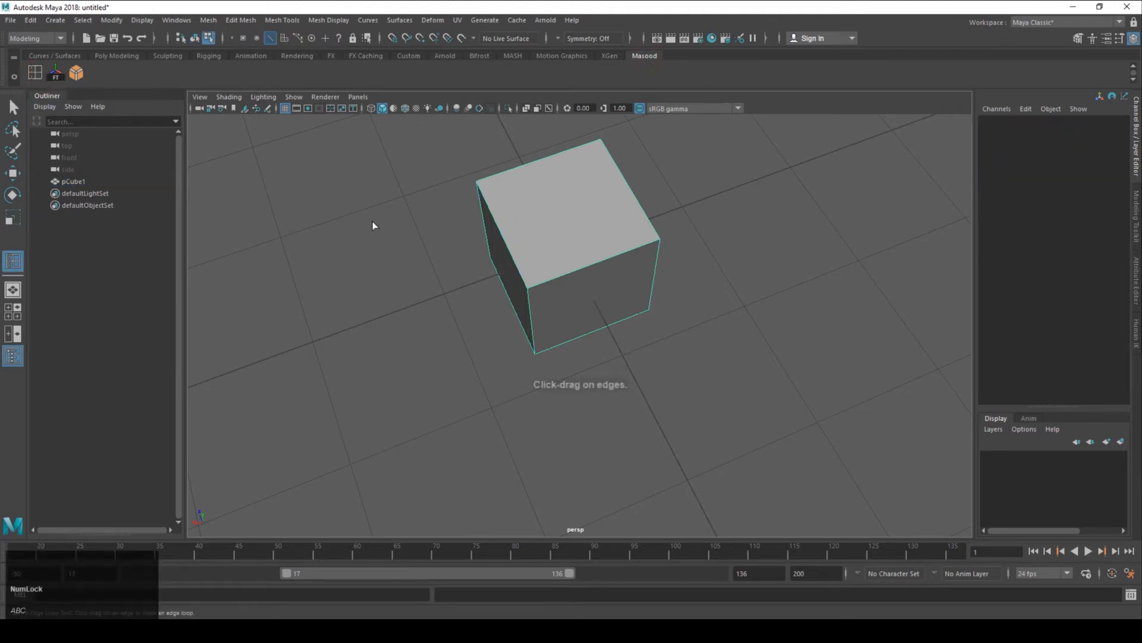
pyautogui.click(581, 269)
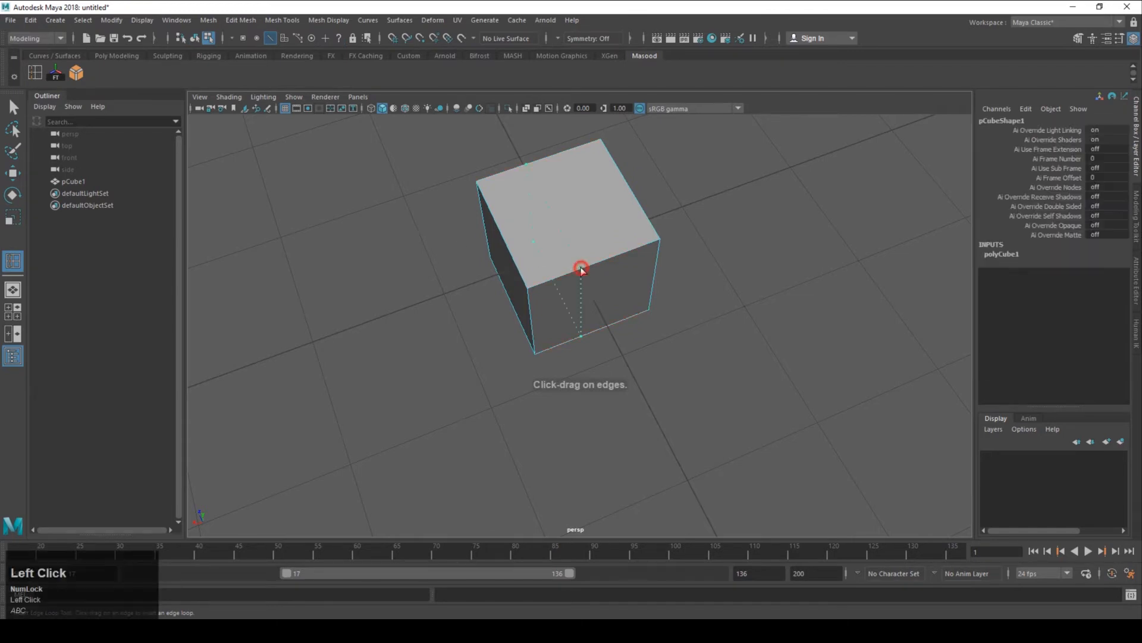
pyautogui.moveTo(580, 270); pyautogui.dragTo(588, 269)
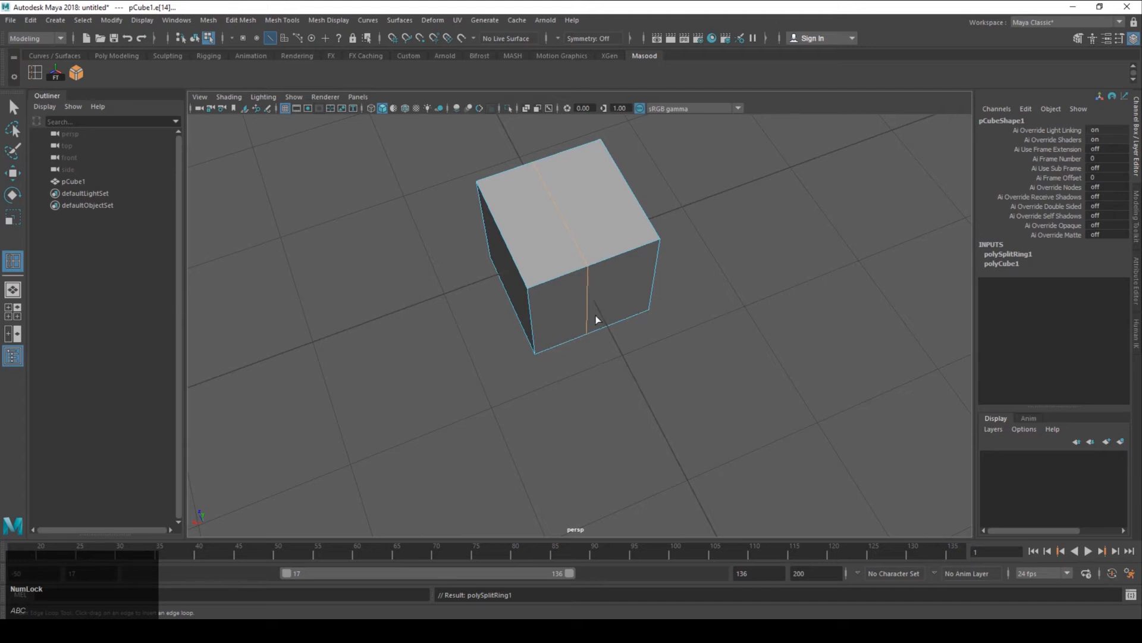
# Move the inserted edge loop outward past the cube's side and adjust the position of its top edge
pyautogui.press('w')
pyautogui.keyDown('alt'); pyautogui.moveTo(526, 278); pyautogui.dragTo(508, 303, button='middle'); pyautogui.keyUp('alt')
pyautogui.moveTo(508, 303)
pyautogui.keyDown('alt'); pyautogui.mouseDown()
pyautogui.moveTo(482, 257)
pyautogui.moveTo(513, 300)
pyautogui.mouseUp(); pyautogui.keyUp('alt')
pyautogui.moveTo(510, 249); pyautogui.dragTo(560, 226)
pyautogui.click(555, 222)
pyautogui.moveTo(566, 179); pyautogui.dragTo(604, 237)
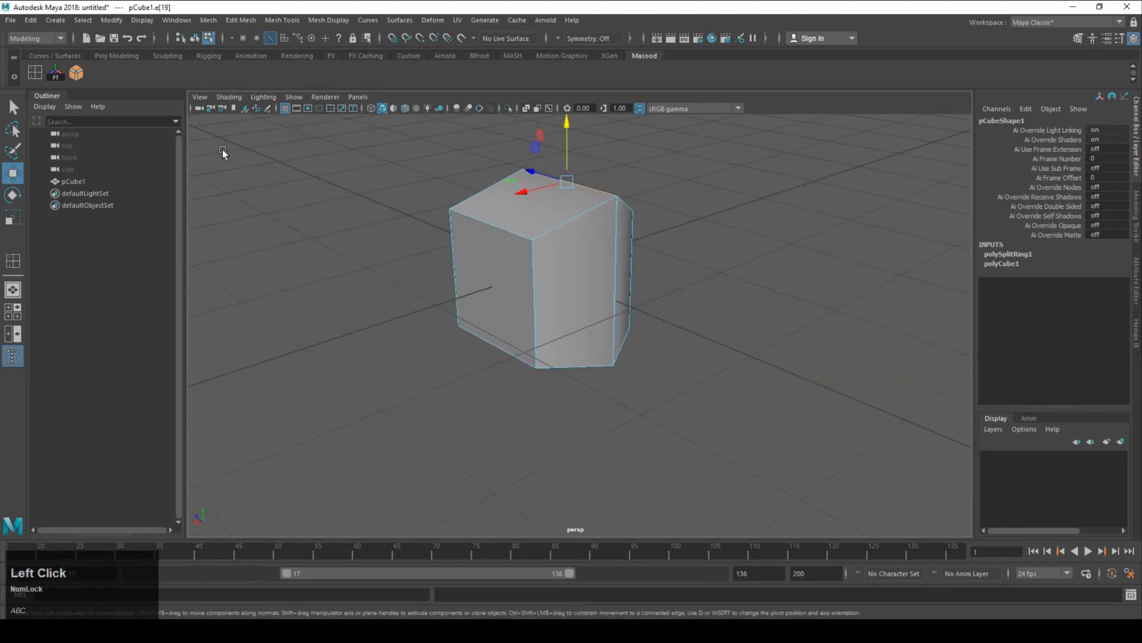
# Show the Poly Modeling shelf again and return the reshaped cube to object mode, leaving it deselected
pyautogui.click(116, 55)
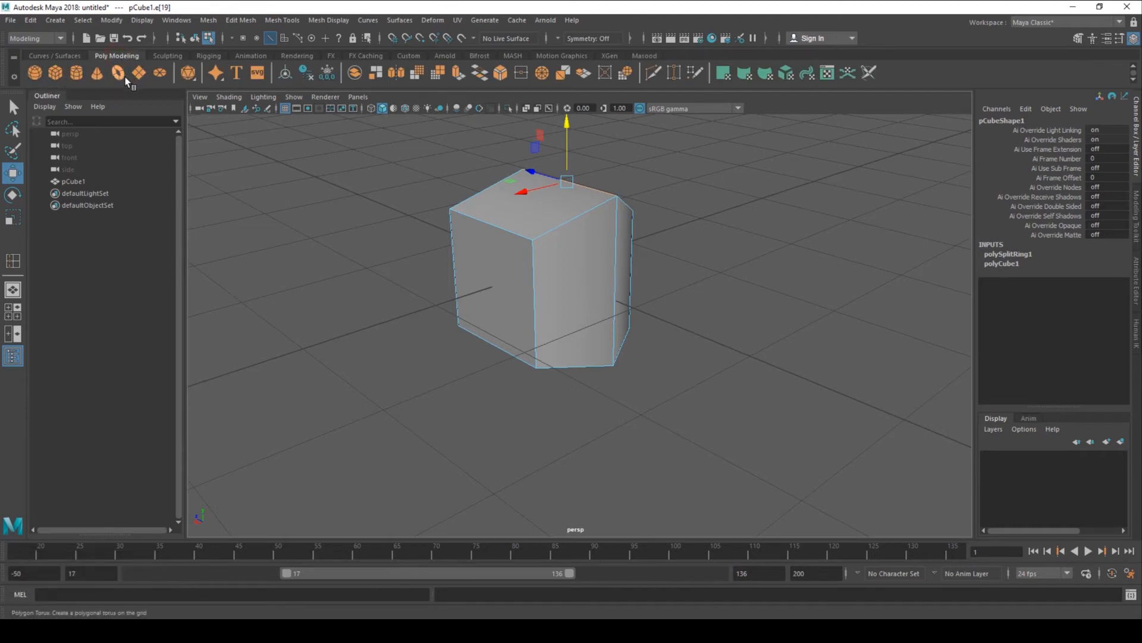
pyautogui.keyDown('alt'); pyautogui.moveTo(373, 200); pyautogui.dragTo(257, 203); pyautogui.keyUp('alt')
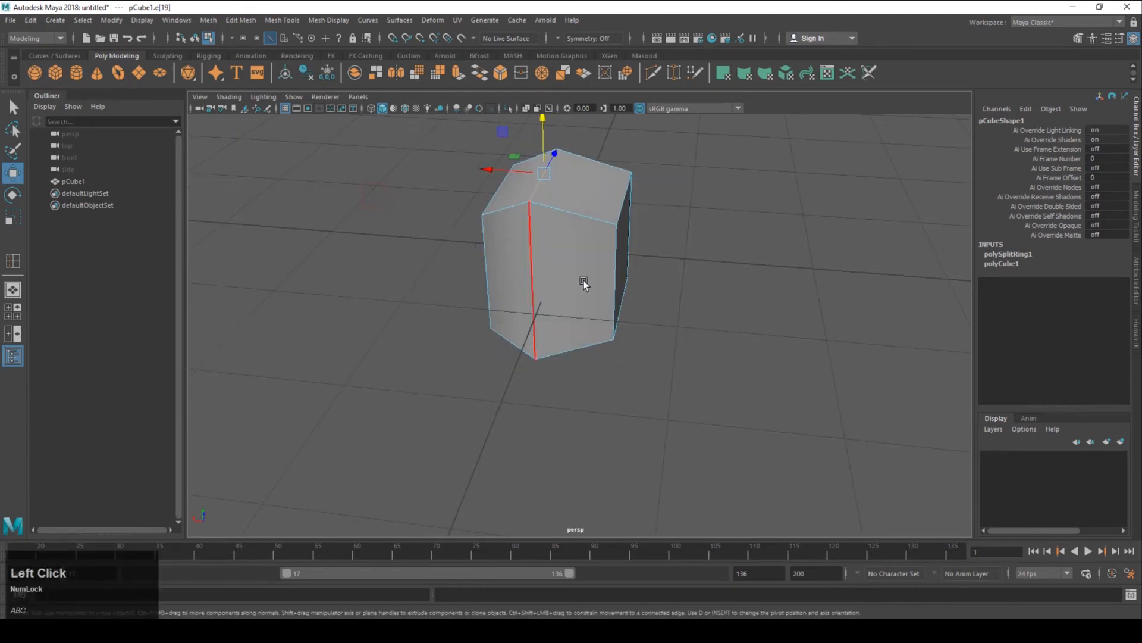
pyautogui.keyDown('alt'); pyautogui.moveTo(555, 237); pyautogui.dragTo(474, 235); pyautogui.keyUp('alt')
pyautogui.moveTo(538, 209); pyautogui.dragTo(578, 194, button='right')
pyautogui.click(439, 209)
pyautogui.keyDown('alt'); pyautogui.moveTo(510, 302); pyautogui.dragTo(408, 211, button='right'); pyautogui.keyUp('alt')
pyautogui.keyDown('alt'); pyautogui.moveTo(408, 212); pyautogui.dragTo(507, 223); pyautogui.keyUp('alt')
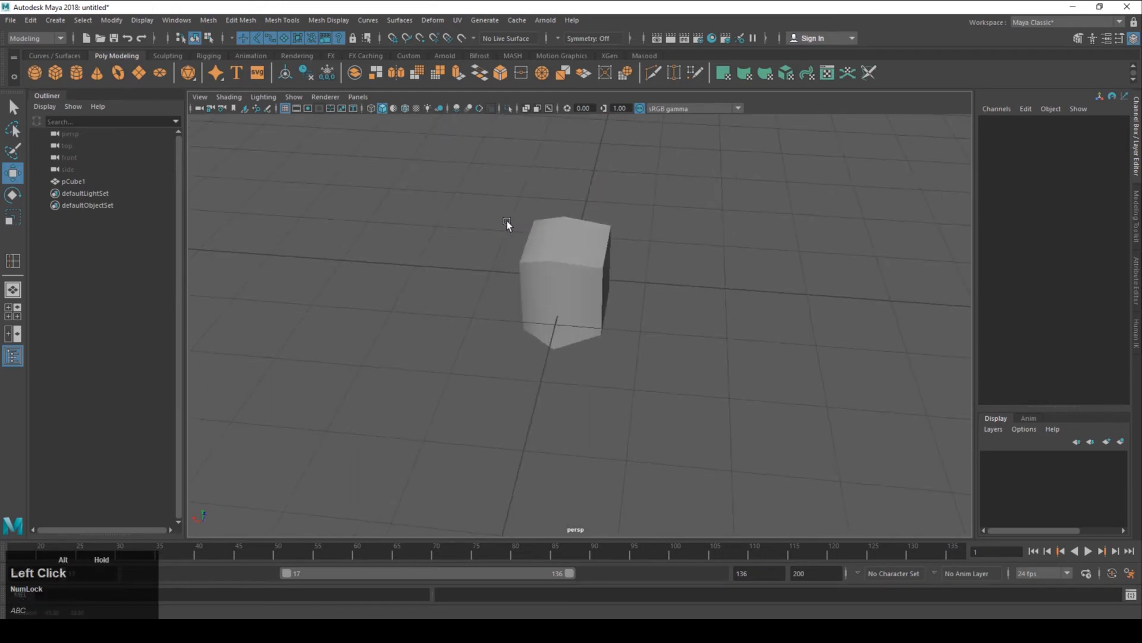
# Select the reshaped cube and set its Translate X to 1
pyautogui.click(599, 280)
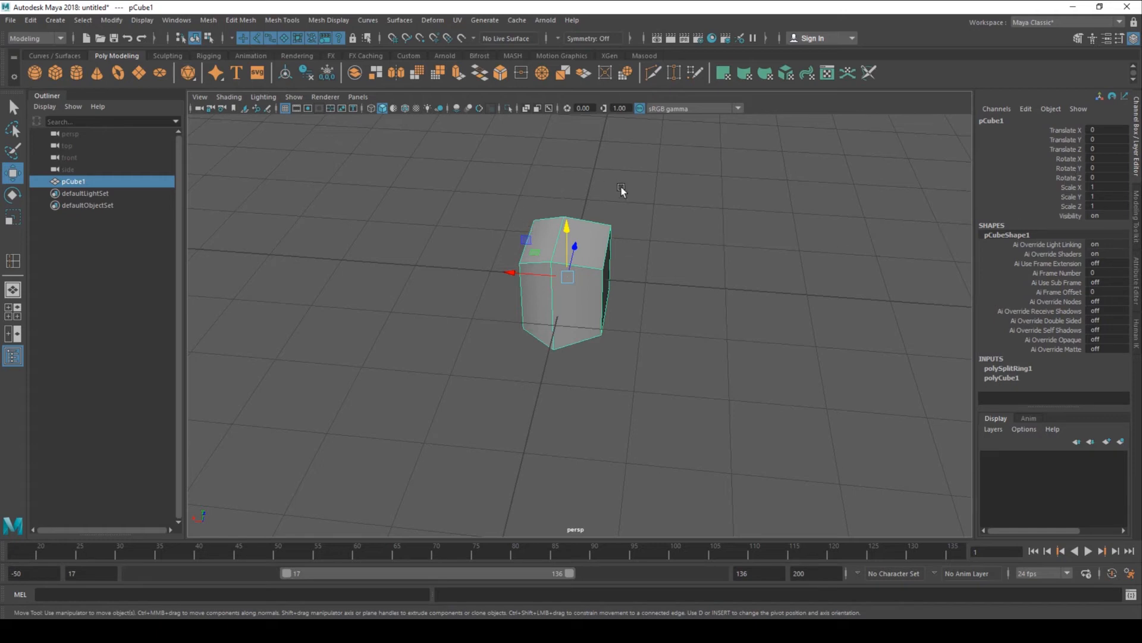
pyautogui.keyDown('alt'); pyautogui.moveTo(711, 352); pyautogui.dragTo(499, 173, button='right'); pyautogui.keyUp('alt')
pyautogui.keyDown('alt'); pyautogui.moveTo(500, 173); pyautogui.dragTo(594, 254); pyautogui.keyUp('alt')
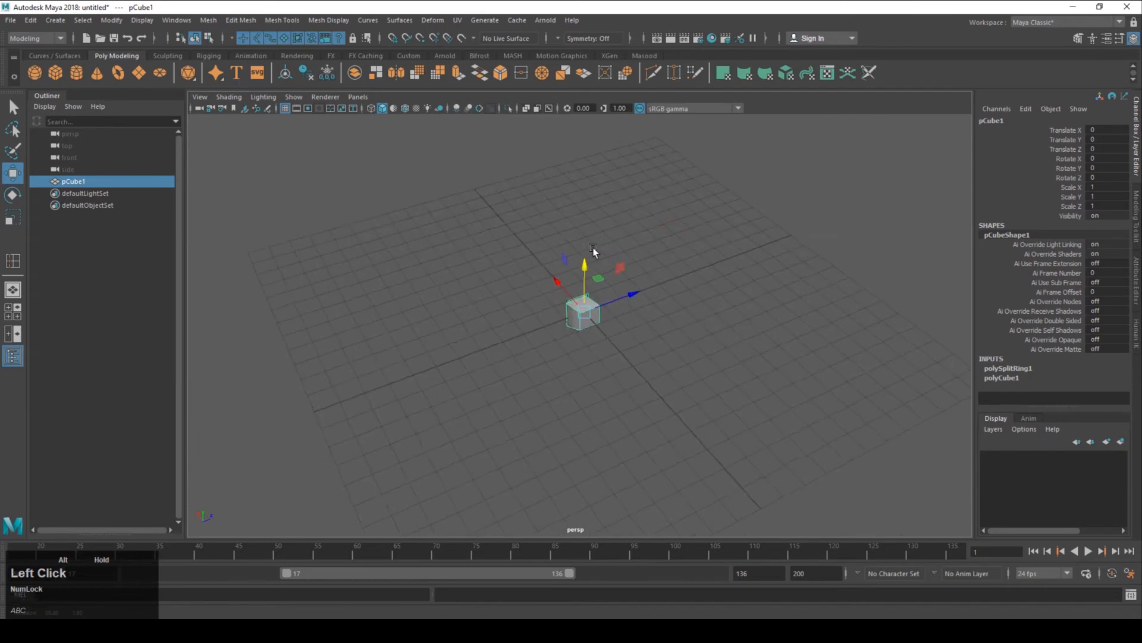
pyautogui.click(1065, 131)
pyautogui.click(1101, 130)
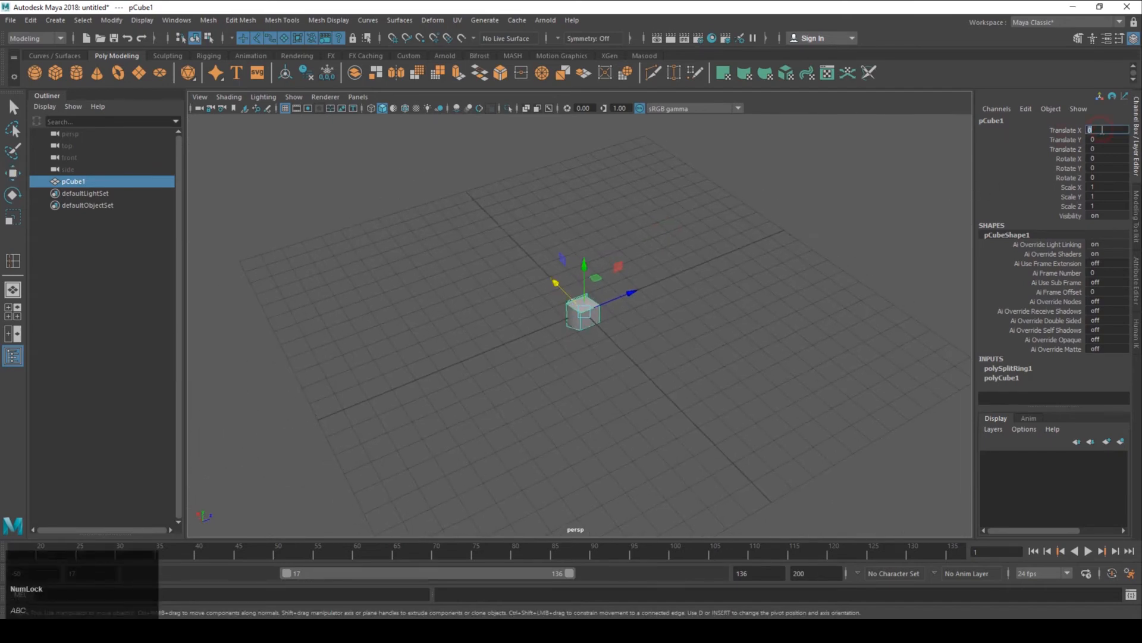
pyautogui.write('1')
pyautogui.press('Return')
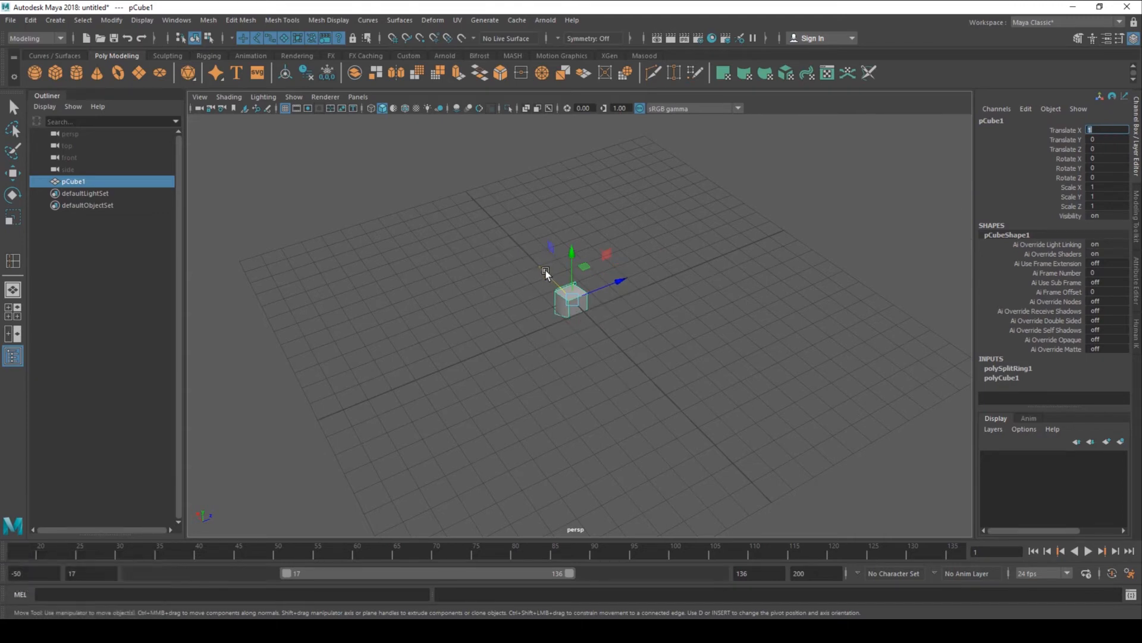
# Set the cube's Translate X back to 0
pyautogui.click(1092, 130)
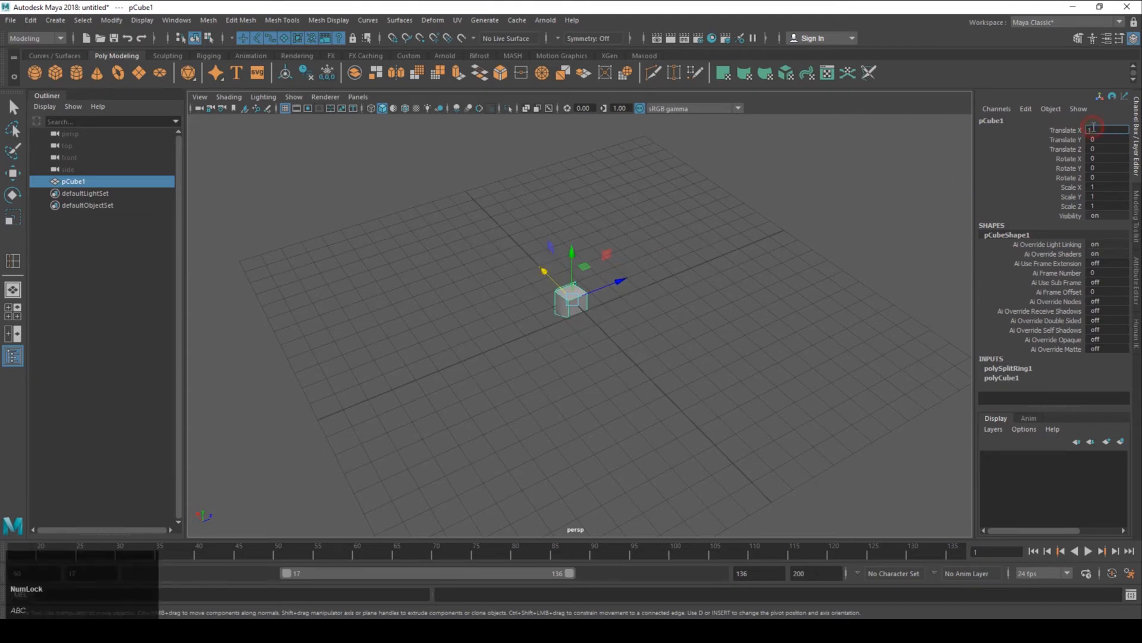
pyautogui.write('0')
pyautogui.press('Return')
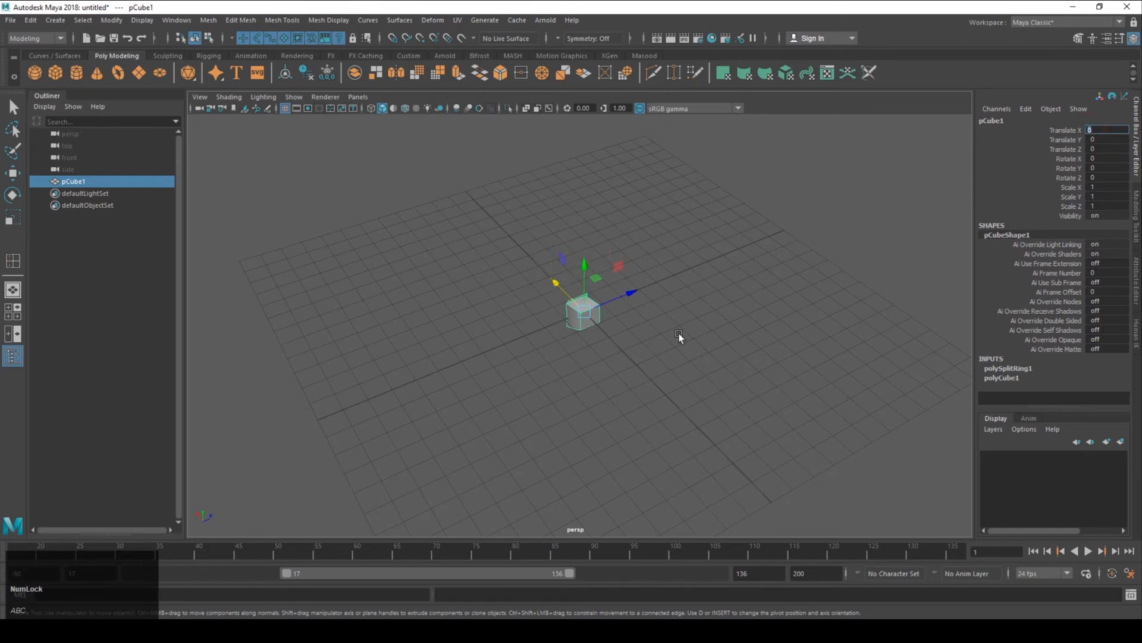
# Move the cube to about 1.57 along X and about 2.14 along Z
pyautogui.keyDown('alt'); pyautogui.moveTo(602, 331); pyautogui.dragTo(734, 400, button='right'); pyautogui.keyUp('alt')
pyautogui.keyDown('alt'); pyautogui.moveTo(735, 401); pyautogui.dragTo(628, 295); pyautogui.keyUp('alt')
pyautogui.moveTo(592, 244); pyautogui.dragTo(713, 242)
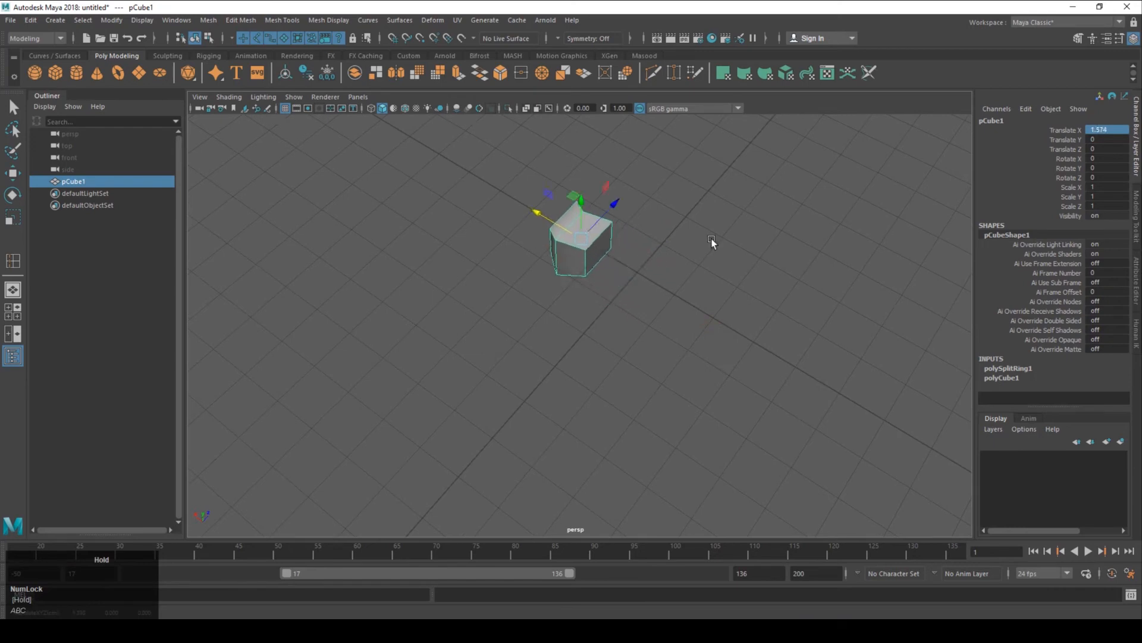
pyautogui.moveTo(614, 204); pyautogui.dragTo(673, 165)
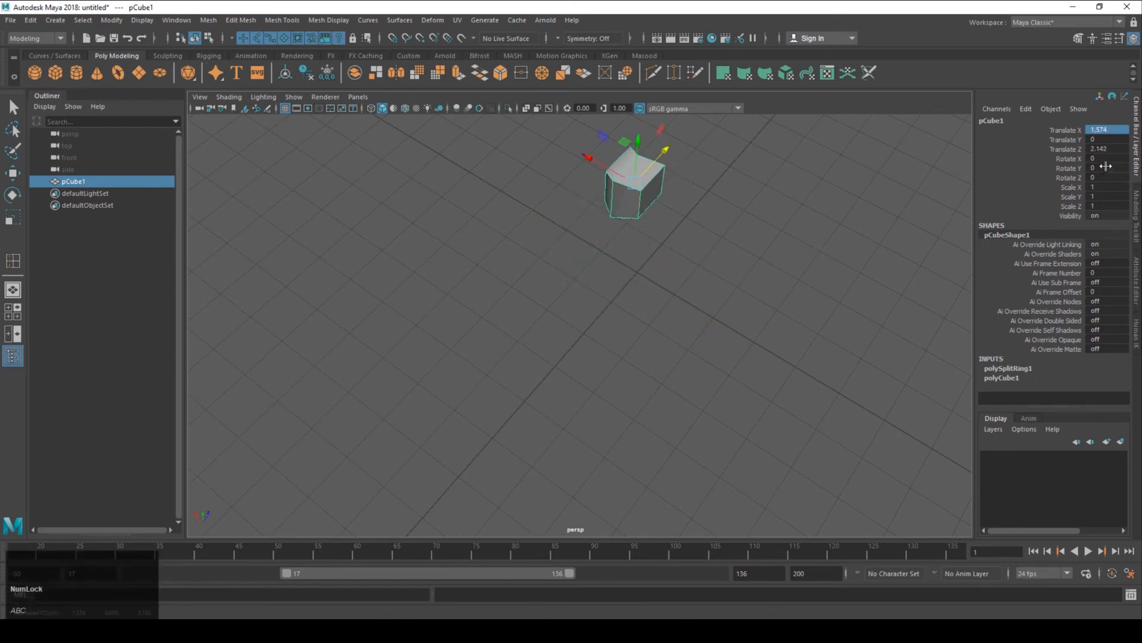
# Rotate the cube about 66 degrees around Z and about 24 degrees around Y
pyautogui.keyDown('alt'); pyautogui.moveTo(798, 217); pyautogui.dragTo(767, 333, button='middle'); pyautogui.keyUp('alt')
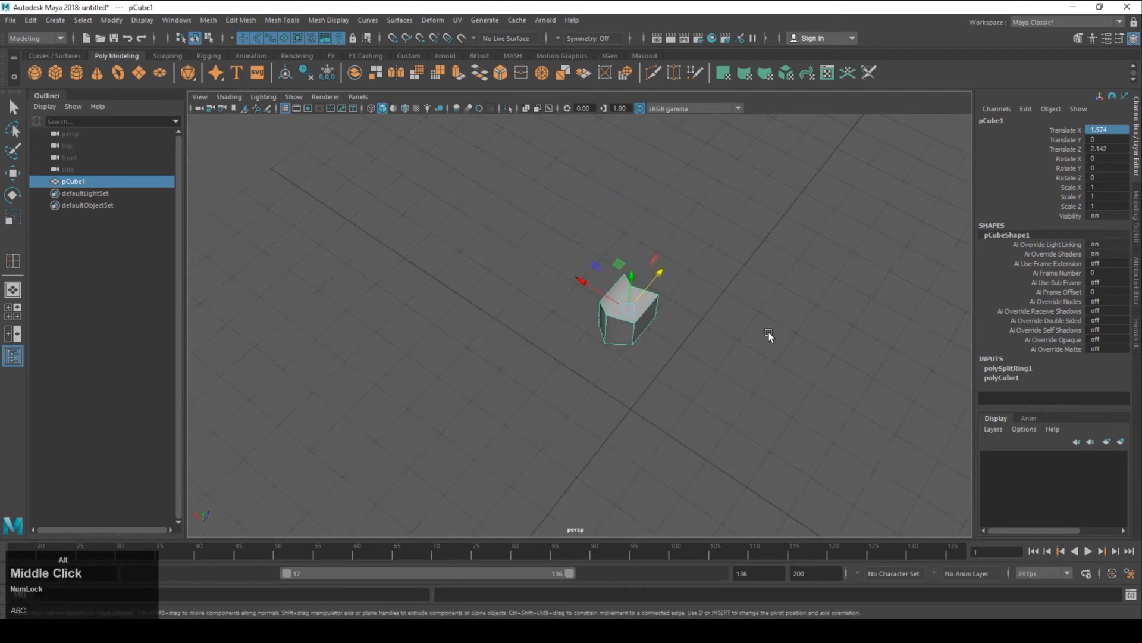
pyautogui.keyDown('alt'); pyautogui.moveTo(768, 334); pyautogui.dragTo(755, 321); pyautogui.keyUp('alt')
pyautogui.click(13, 195)
pyautogui.moveTo(650, 301); pyautogui.dragTo(709, 334)
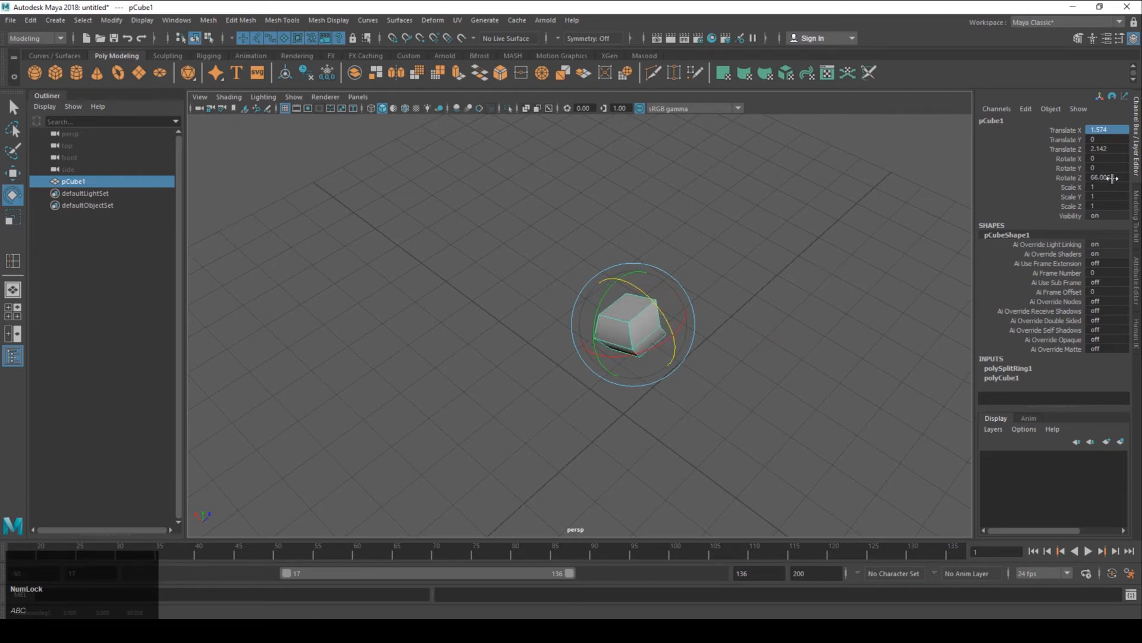
pyautogui.moveTo(601, 304); pyautogui.dragTo(595, 325)
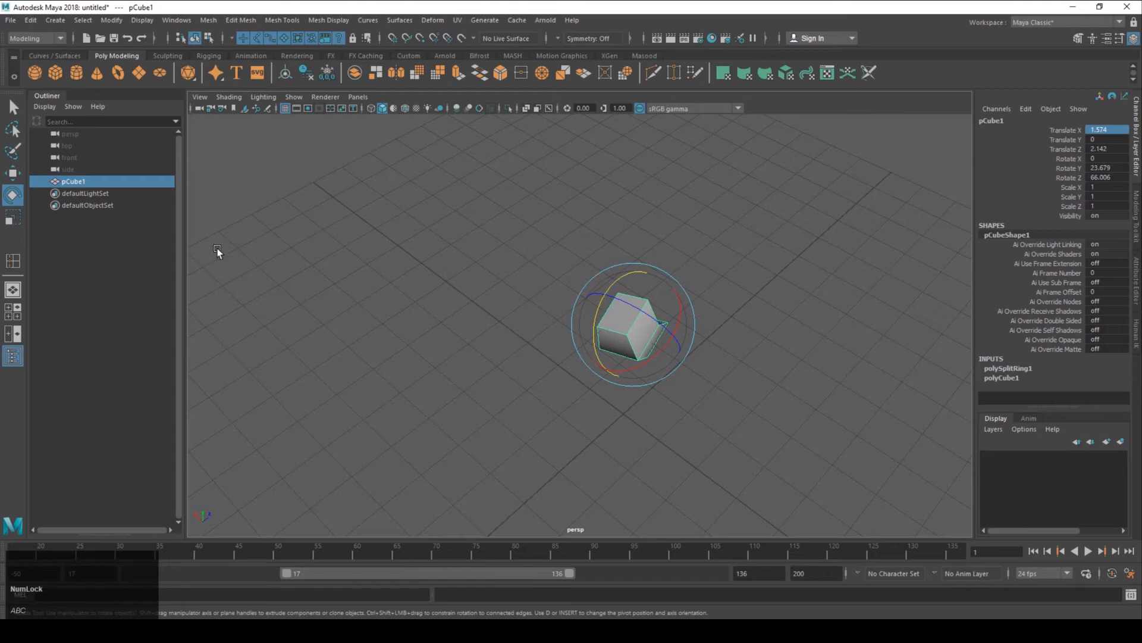
# Scale the cube to about 1.25 along Z and about 1.26 along X
pyautogui.click(11, 225)
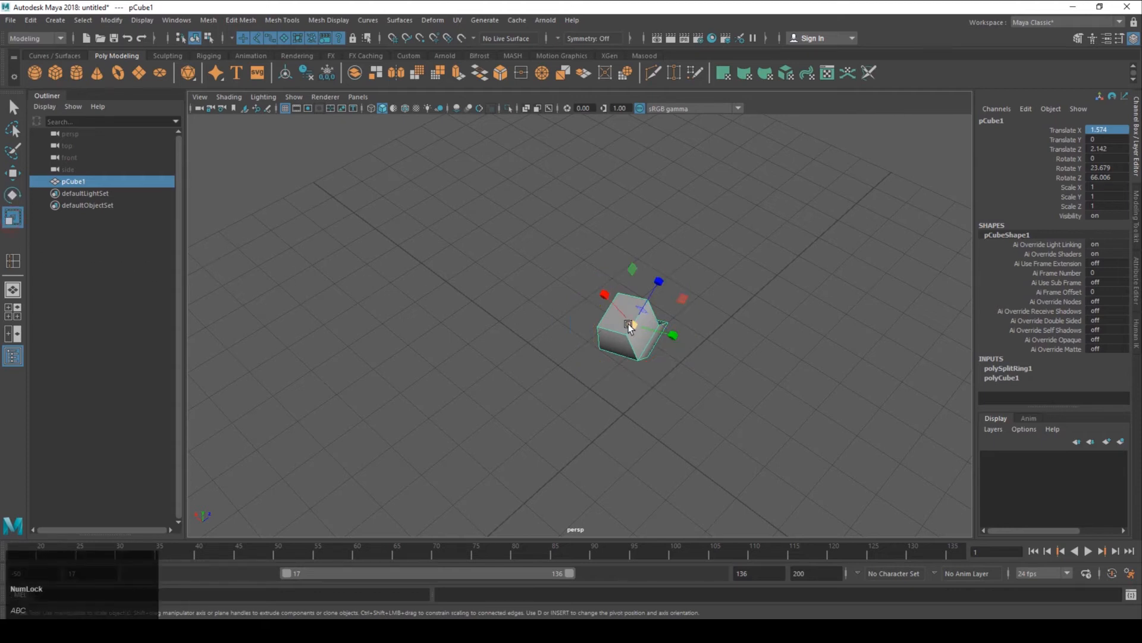
pyautogui.moveTo(658, 281); pyautogui.dragTo(667, 264)
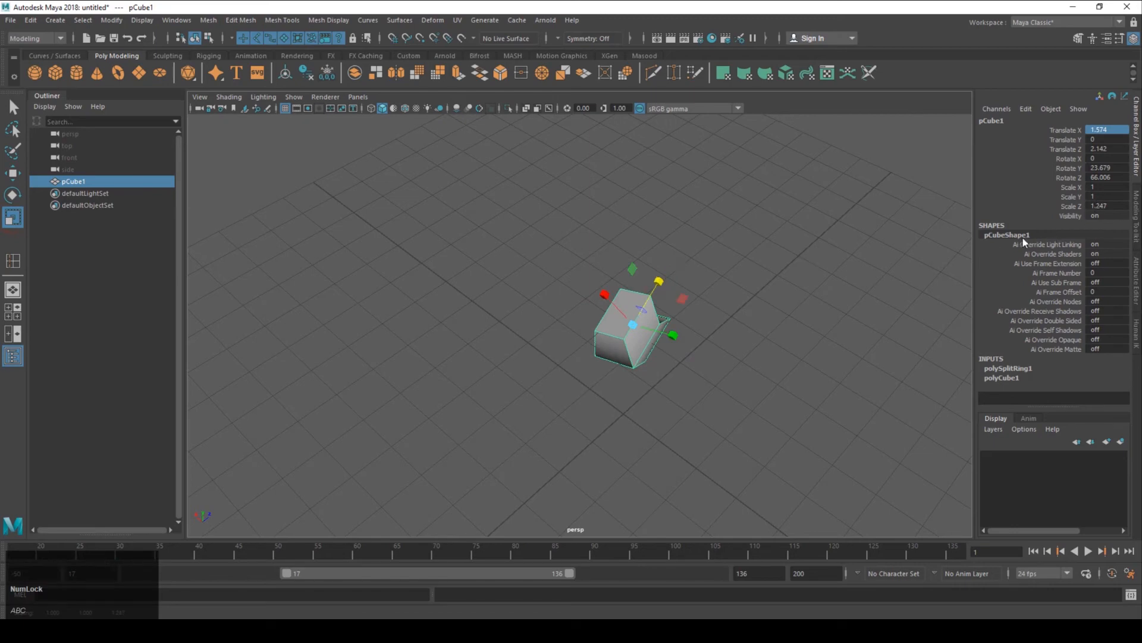
pyautogui.moveTo(604, 294); pyautogui.dragTo(636, 292)
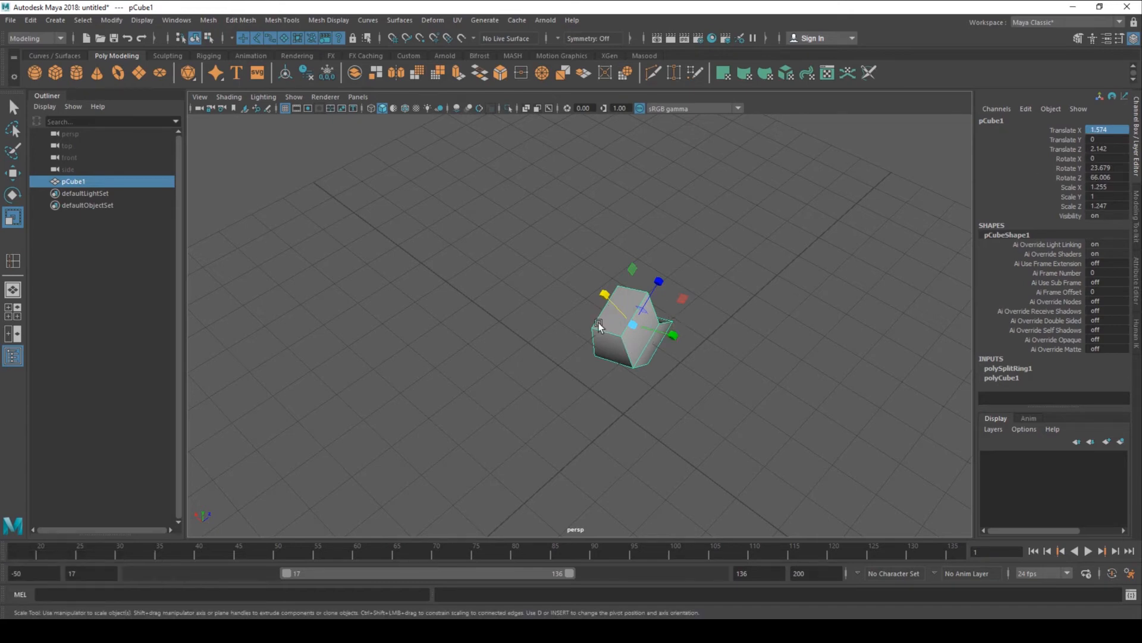
# Reset the cube's Translate X, Y and Z values to 0 together
pyautogui.keyDown('alt'); pyautogui.moveTo(683, 356); pyautogui.dragTo(758, 296); pyautogui.keyUp('alt')
pyautogui.moveTo(1105, 130); pyautogui.dragTo(1110, 149)
pyautogui.write('0')
pyautogui.press('Return')
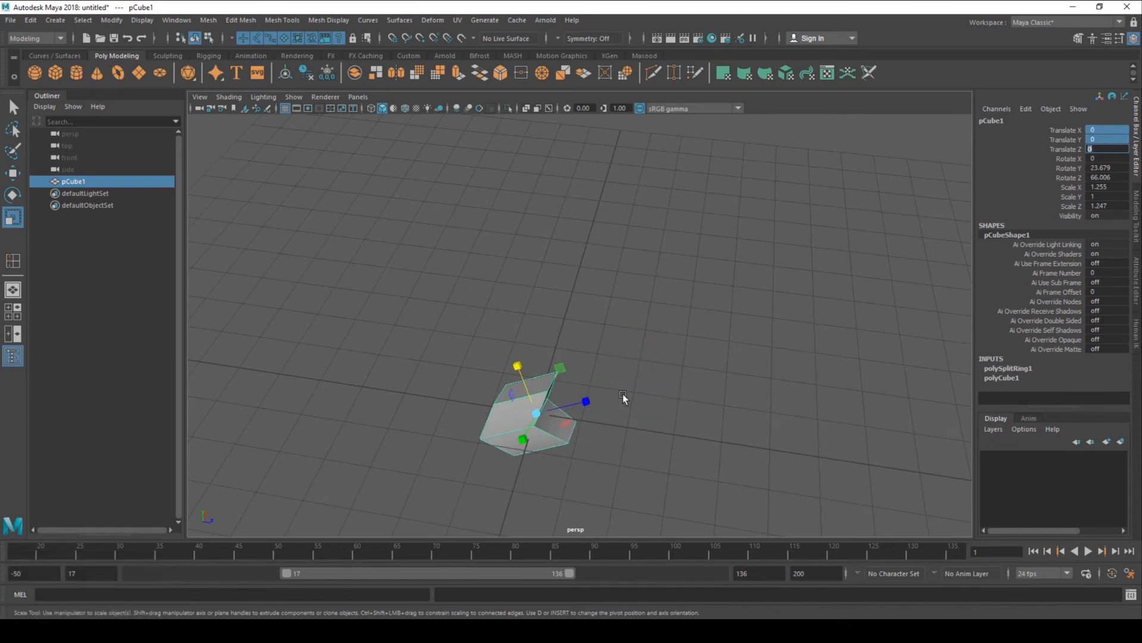
# Reset the cube's Rotate Y and Rotate Z values to 0 together
pyautogui.keyDown('alt'); pyautogui.moveTo(618, 396); pyautogui.dragTo(653, 293, button='middle'); pyautogui.keyUp('alt')
pyautogui.keyDown('alt'); pyautogui.moveTo(653, 293); pyautogui.dragTo(709, 377, button='right'); pyautogui.keyUp('alt')
pyautogui.keyDown('alt'); pyautogui.moveTo(708, 377); pyautogui.dragTo(768, 357); pyautogui.keyUp('alt')
pyautogui.moveTo(1100, 168); pyautogui.dragTo(1099, 178)
pyautogui.write('0')
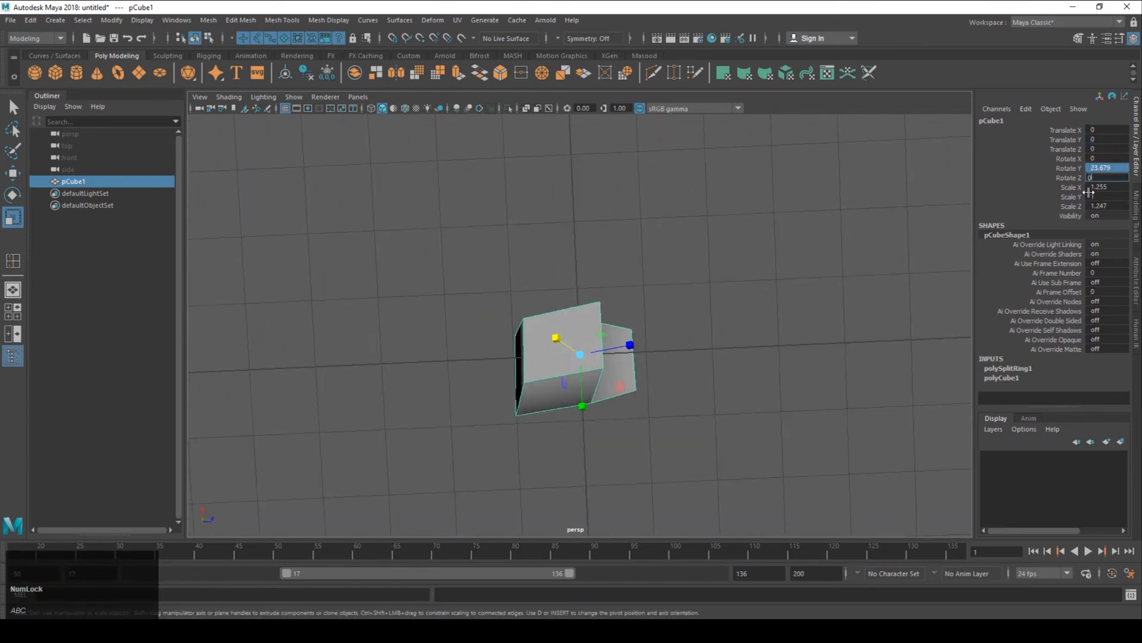
pyautogui.press('Return')
# Reset the cube's Scale X, Y and Z values to 1 together
pyautogui.keyDown('alt'); pyautogui.moveTo(666, 333); pyautogui.dragTo(676, 327, button='middle'); pyautogui.keyUp('alt')
pyautogui.keyDown('alt'); pyautogui.moveTo(676, 327); pyautogui.dragTo(479, 232); pyautogui.keyUp('alt')
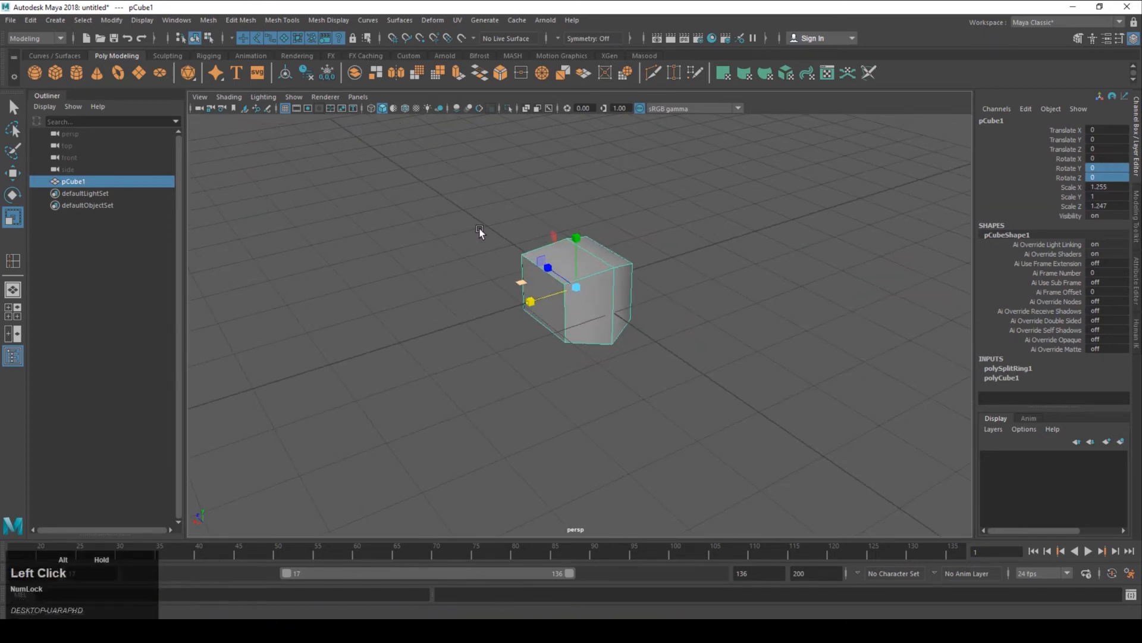
pyautogui.moveTo(1101, 187); pyautogui.dragTo(1103, 206)
pyautogui.write('1')
pyautogui.press('Return')
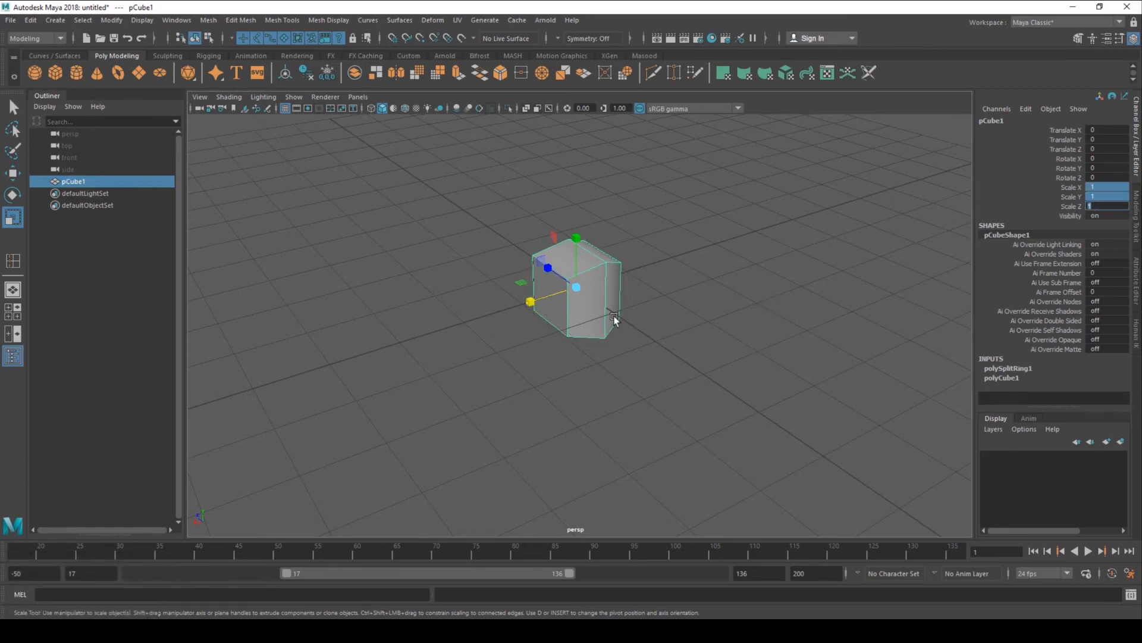
pyautogui.keyDown('alt'); pyautogui.moveTo(655, 316); pyautogui.dragTo(716, 265, button='middle'); pyautogui.keyUp('alt')
pyautogui.keyDown('alt'); pyautogui.moveTo(716, 265); pyautogui.dragTo(720, 340); pyautogui.keyUp('alt')
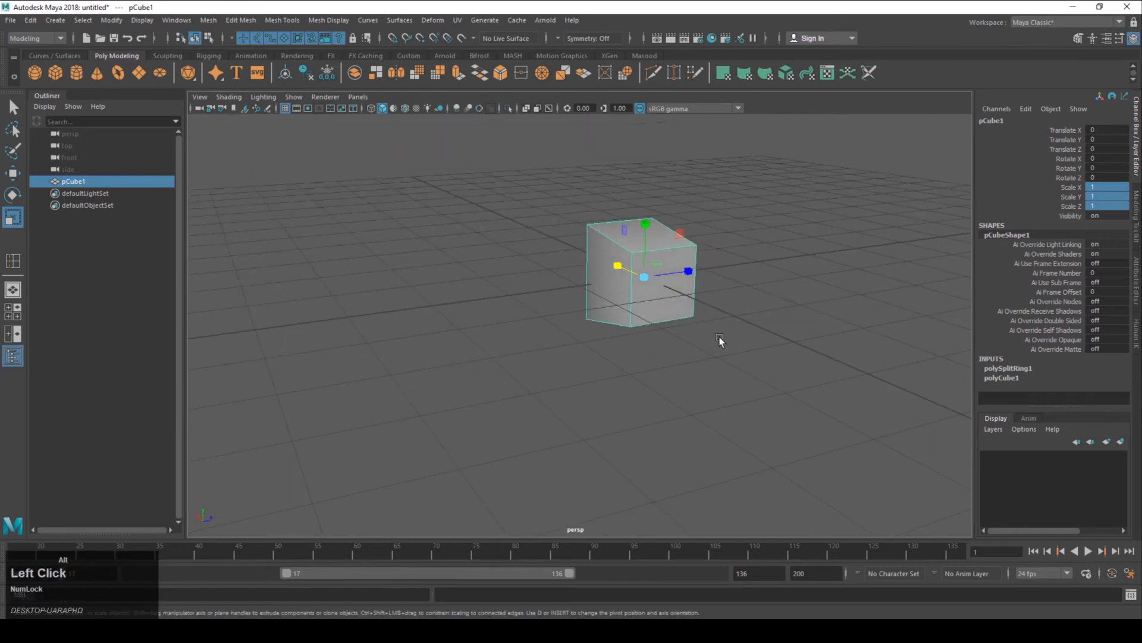
# Open the Tool Settings, compare the options of the Scale, Move and Rotate tools, and close the settings window
pyautogui.keyDown('alt'); pyautogui.moveTo(720, 340); pyautogui.dragTo(732, 379, button='right'); pyautogui.keyUp('alt')
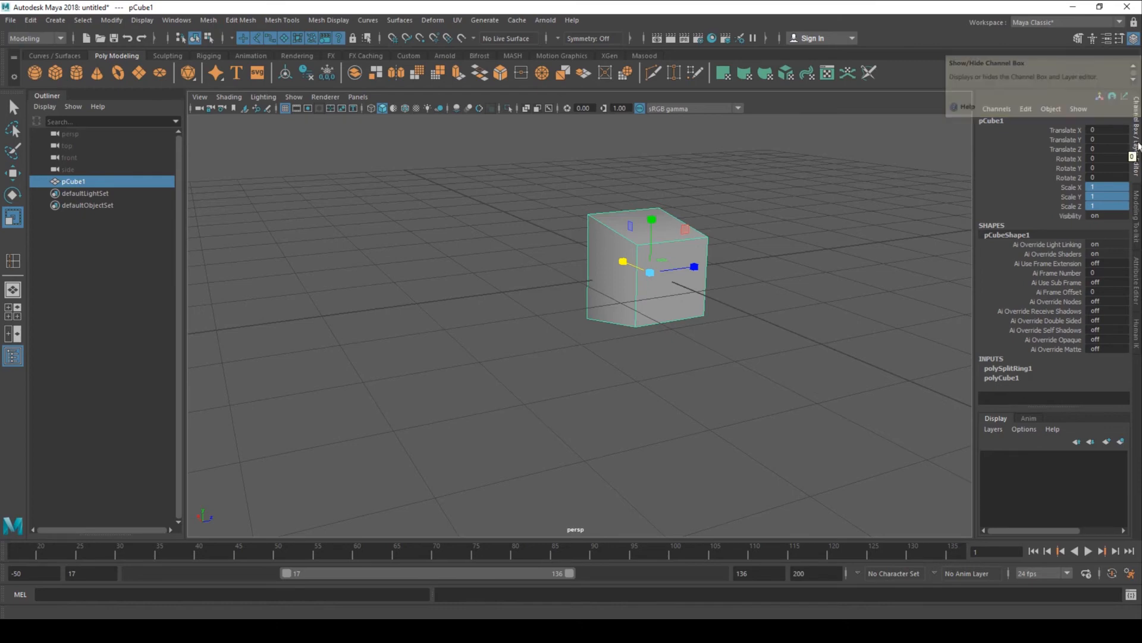
pyautogui.click(1121, 41)
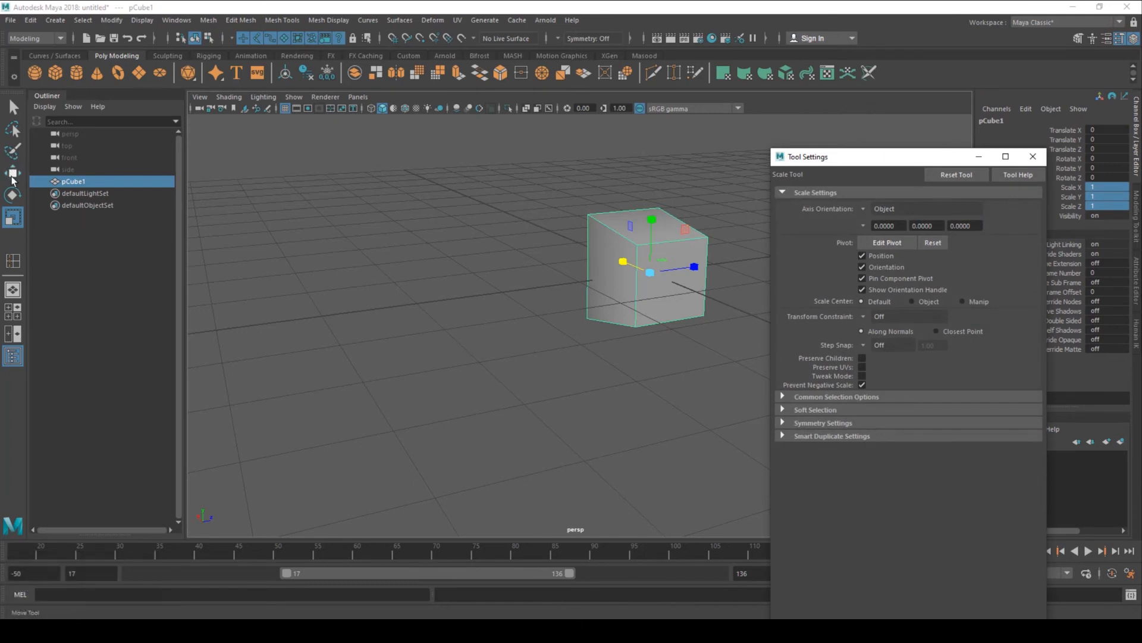
pyautogui.click(12, 175)
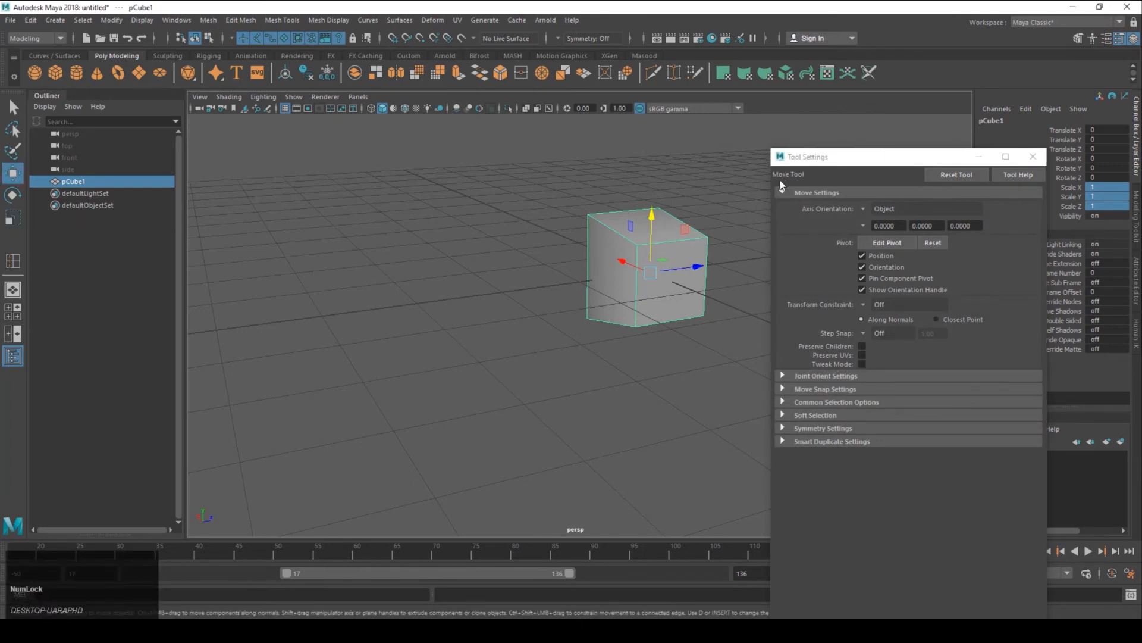
pyautogui.click(12, 194)
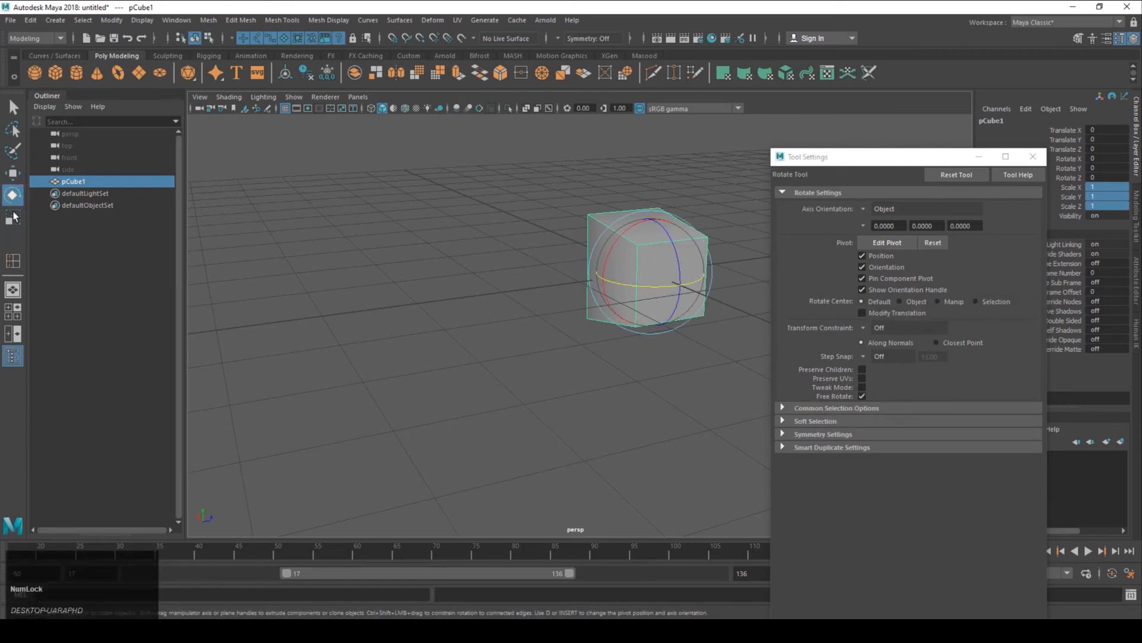
pyautogui.click(13, 217)
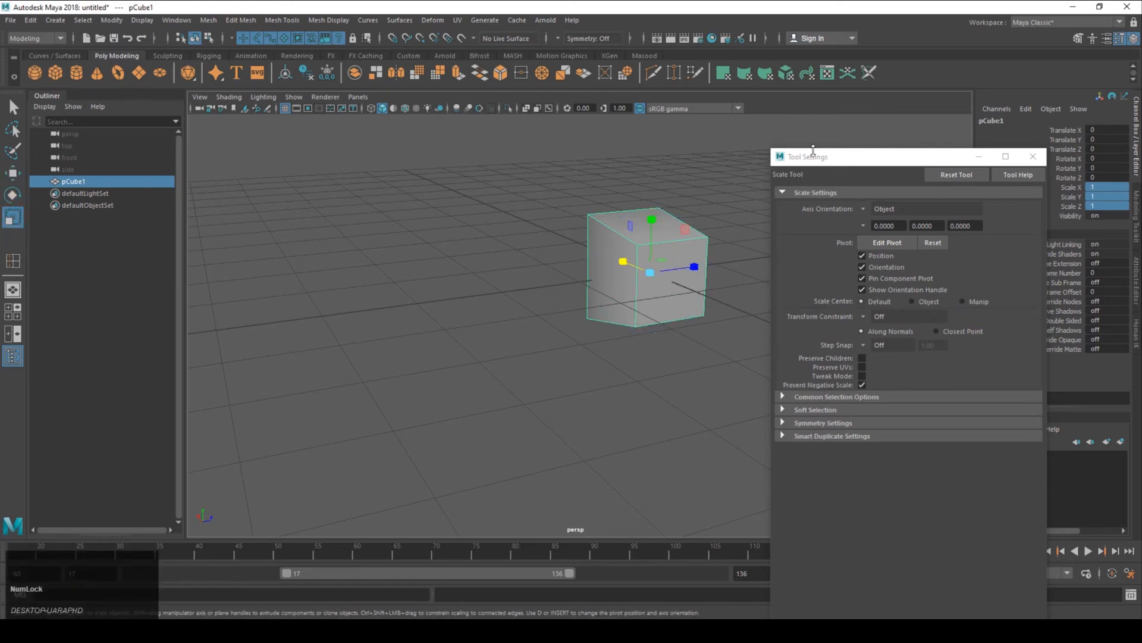
pyautogui.click(1033, 156)
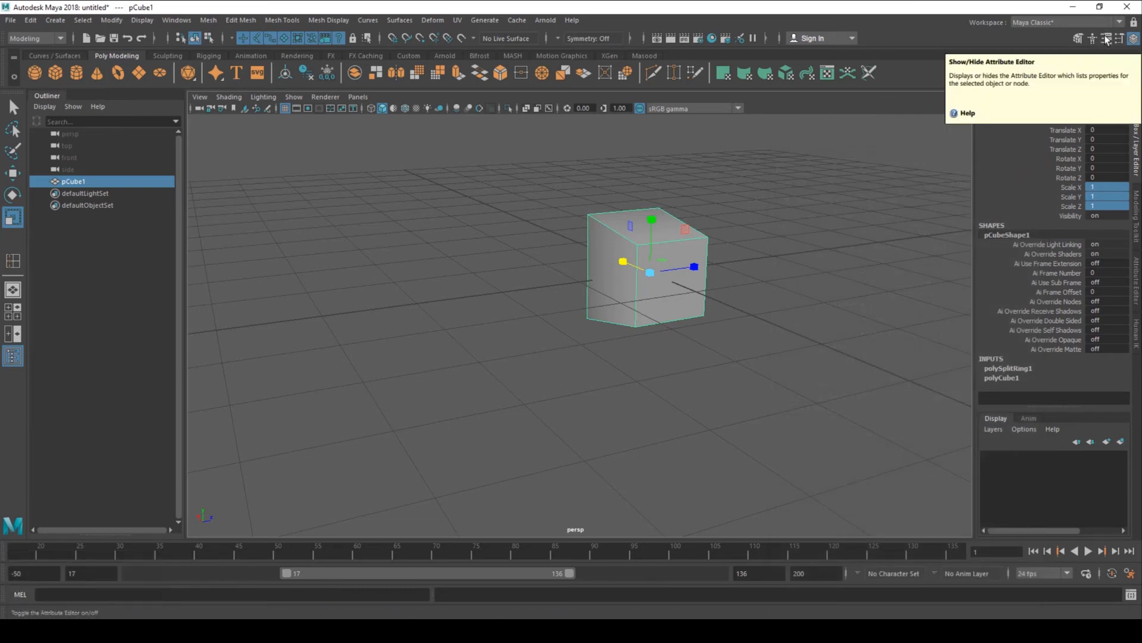
# Show the cube's Attribute Editor and view the polySplitRing1 attributes
pyautogui.click(1106, 39)
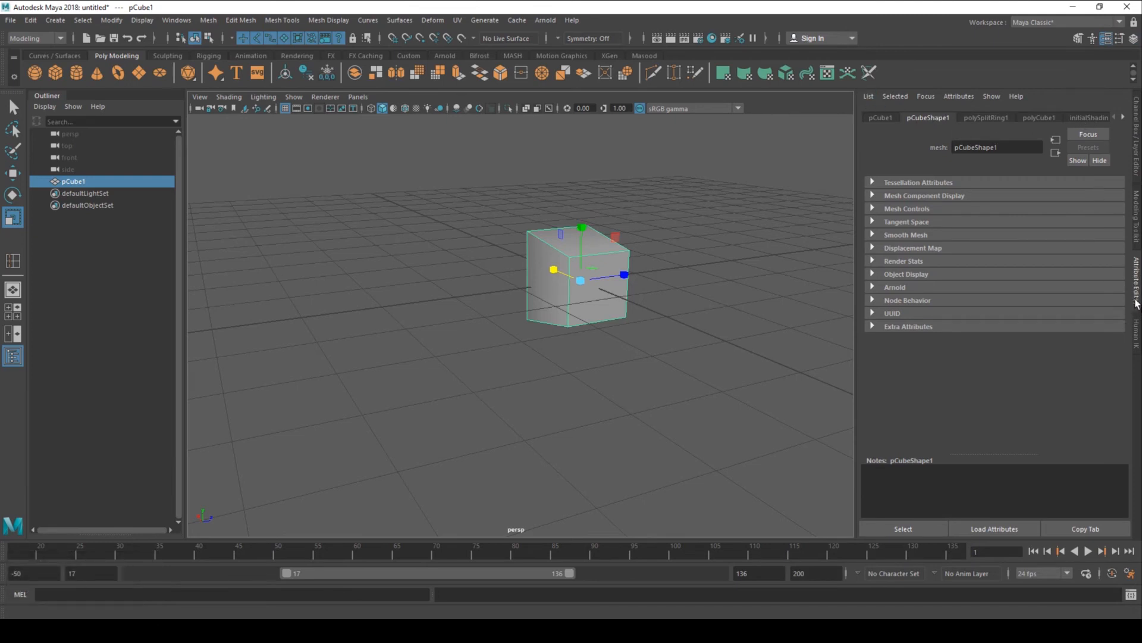
pyautogui.keyDown('alt'); pyautogui.moveTo(648, 242); pyautogui.dragTo(663, 245, button='middle'); pyautogui.keyUp('alt')
pyautogui.keyDown('alt'); pyautogui.moveTo(663, 244); pyautogui.dragTo(671, 285); pyautogui.keyUp('alt')
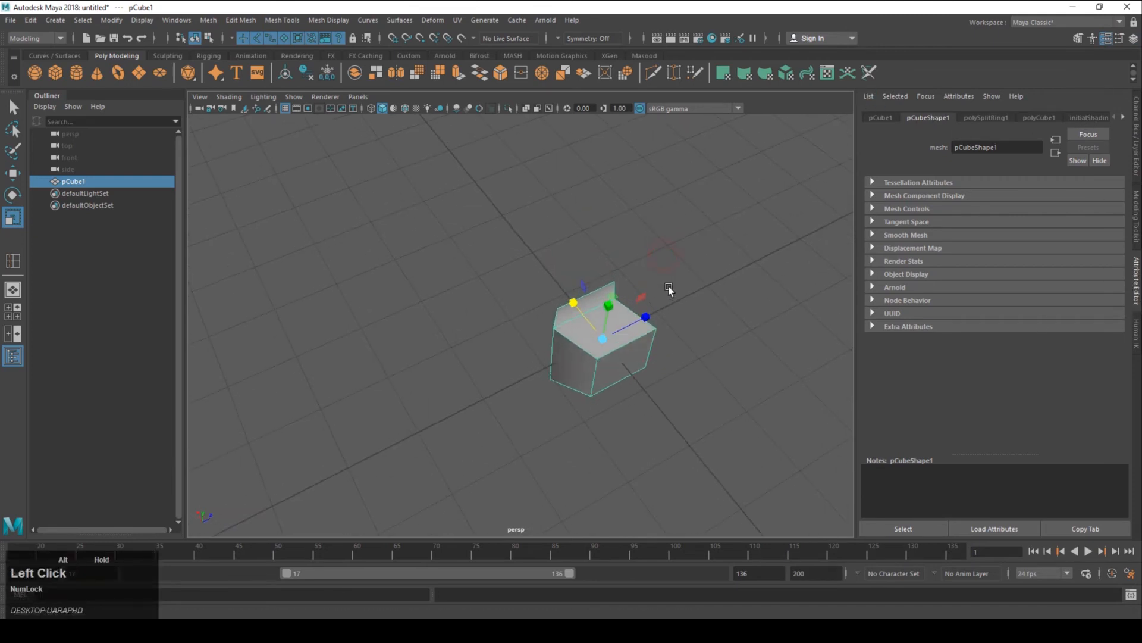
pyautogui.click(987, 118)
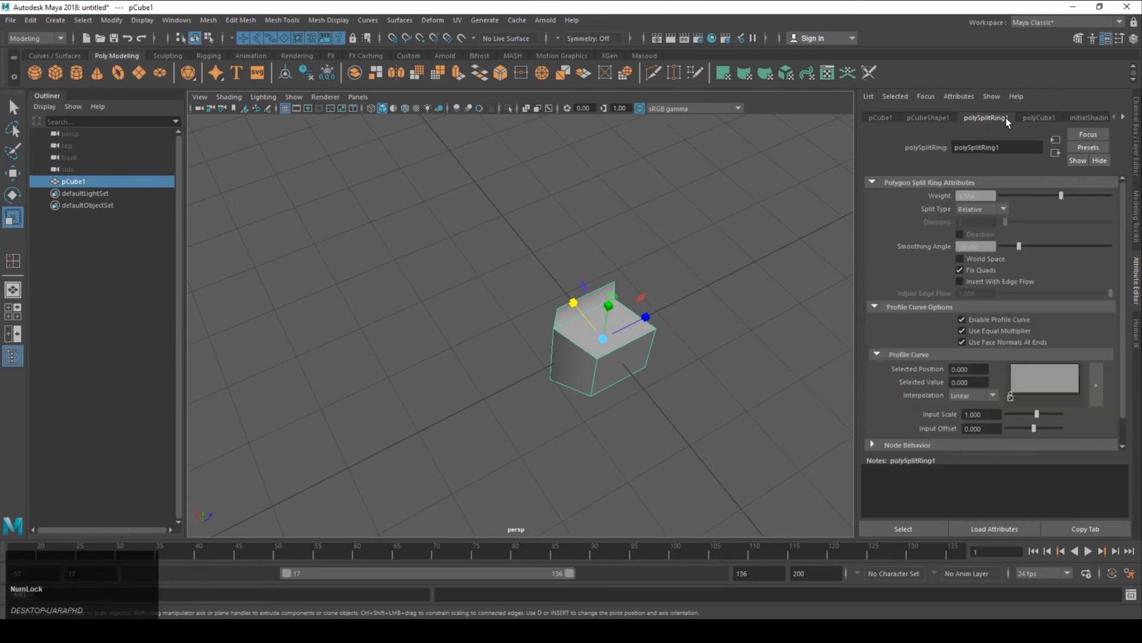
pyautogui.click(1124, 119)
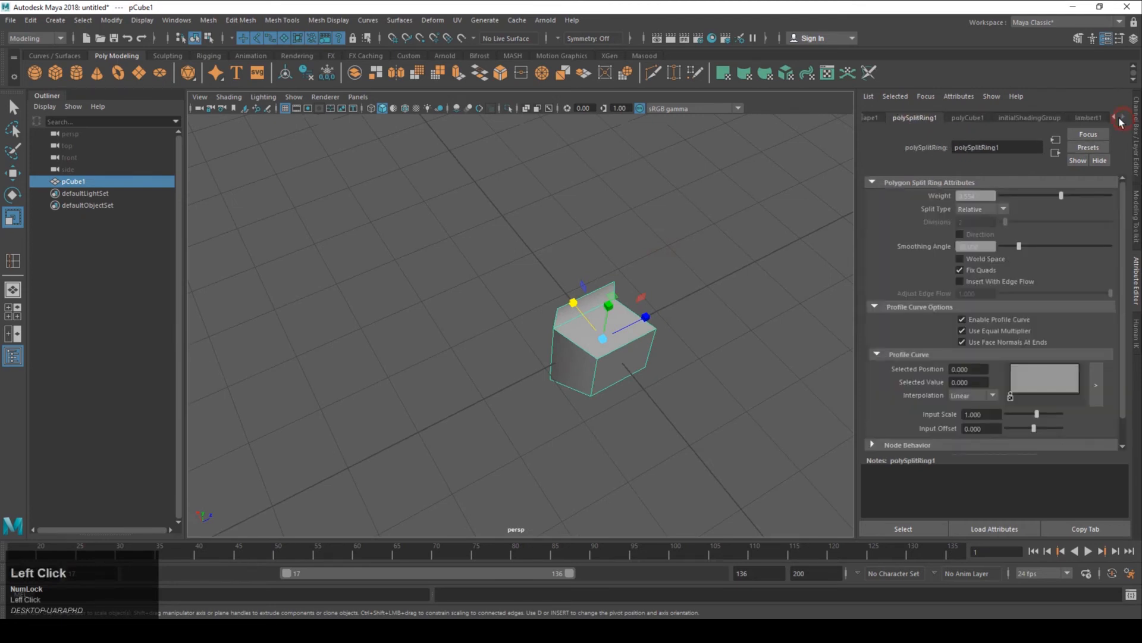
# Darken the Color of the cube's lambert1 material slightly and return to the Channel Box
pyautogui.click(1088, 118)
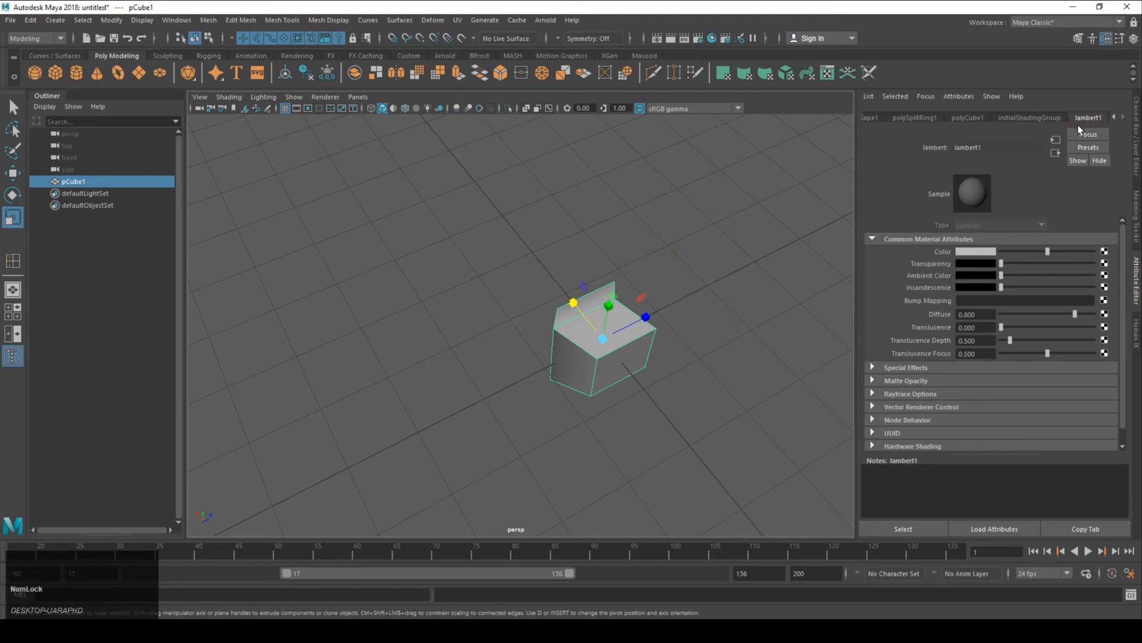
pyautogui.moveTo(1043, 255)
pyautogui.mouseDown()
pyautogui.moveTo(1012, 252)
pyautogui.moveTo(1038, 254)
pyautogui.mouseUp()
pyautogui.keyDown('alt'); pyautogui.moveTo(662, 230); pyautogui.dragTo(632, 164); pyautogui.keyUp('alt')
pyautogui.keyDown('alt'); pyautogui.moveTo(632, 163); pyautogui.dragTo(645, 204, button='middle'); pyautogui.keyUp('alt')
pyautogui.keyDown('alt'); pyautogui.moveTo(645, 204); pyautogui.dragTo(714, 238, button='right'); pyautogui.keyUp('alt')
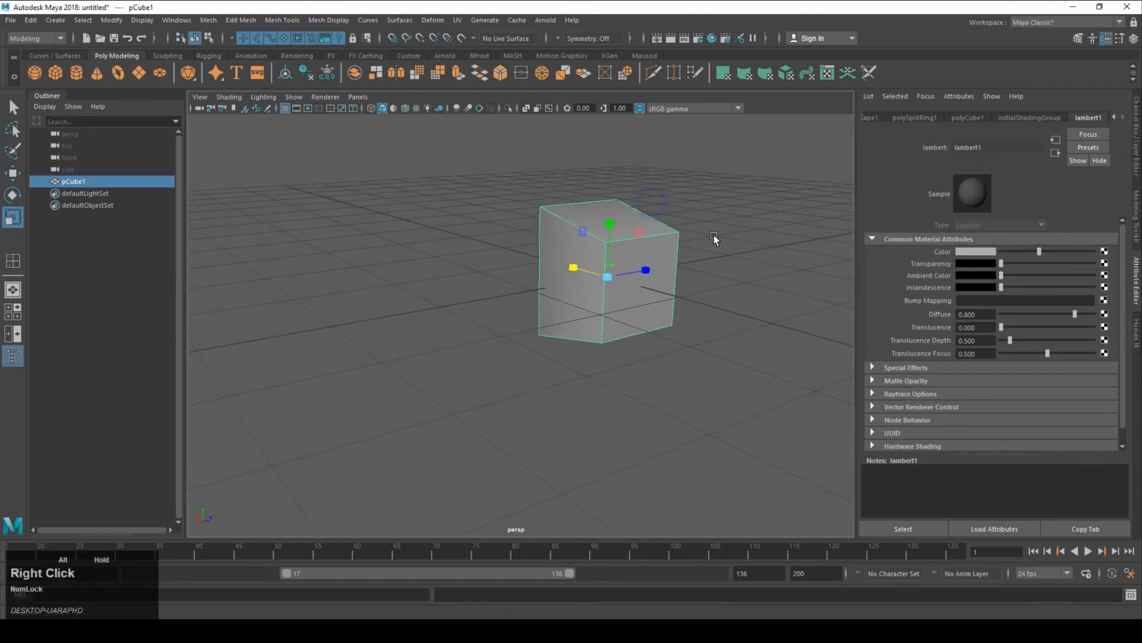
pyautogui.keyDown('alt'); pyautogui.moveTo(714, 237); pyautogui.dragTo(851, 242); pyautogui.keyUp('alt')
pyautogui.click(1138, 126)
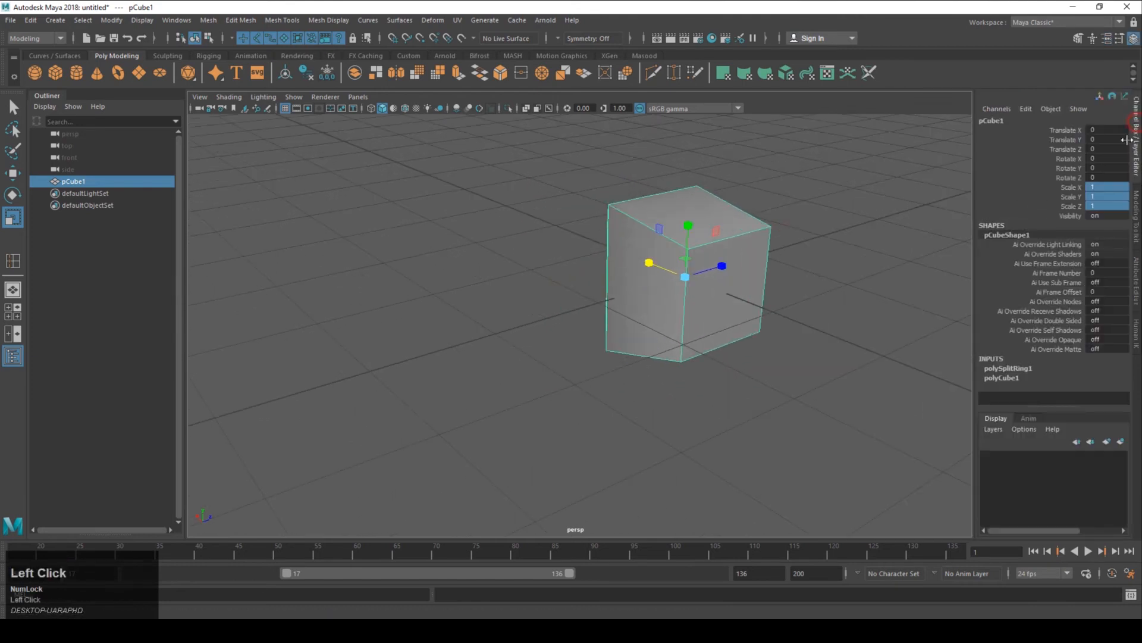
# Show the Human IK character controls and switch back to the Channel Box
pyautogui.keyDown('alt'); pyautogui.moveTo(844, 214); pyautogui.dragTo(777, 224, button='middle'); pyautogui.keyUp('alt')
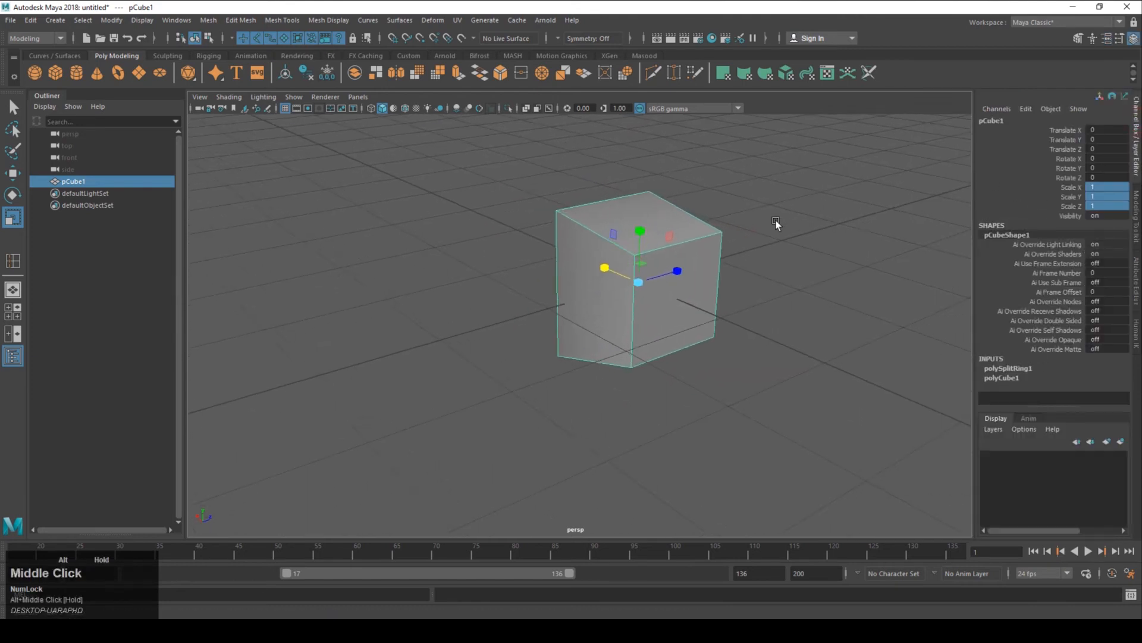
pyautogui.keyDown('alt'); pyautogui.moveTo(778, 224); pyautogui.dragTo(783, 230); pyautogui.keyUp('alt')
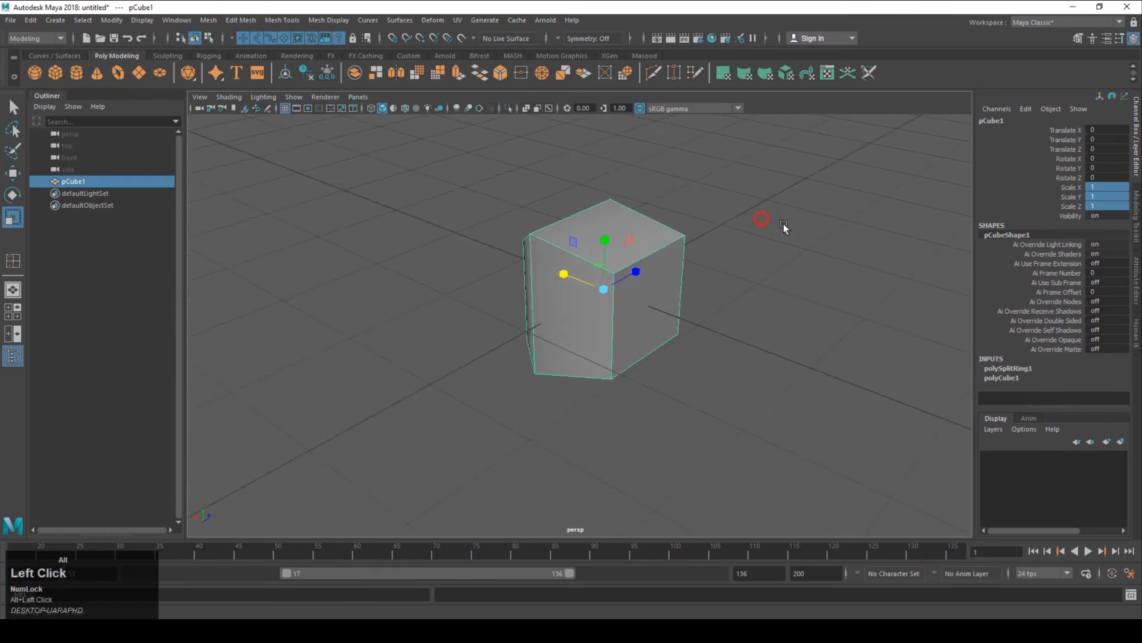
pyautogui.click(1092, 40)
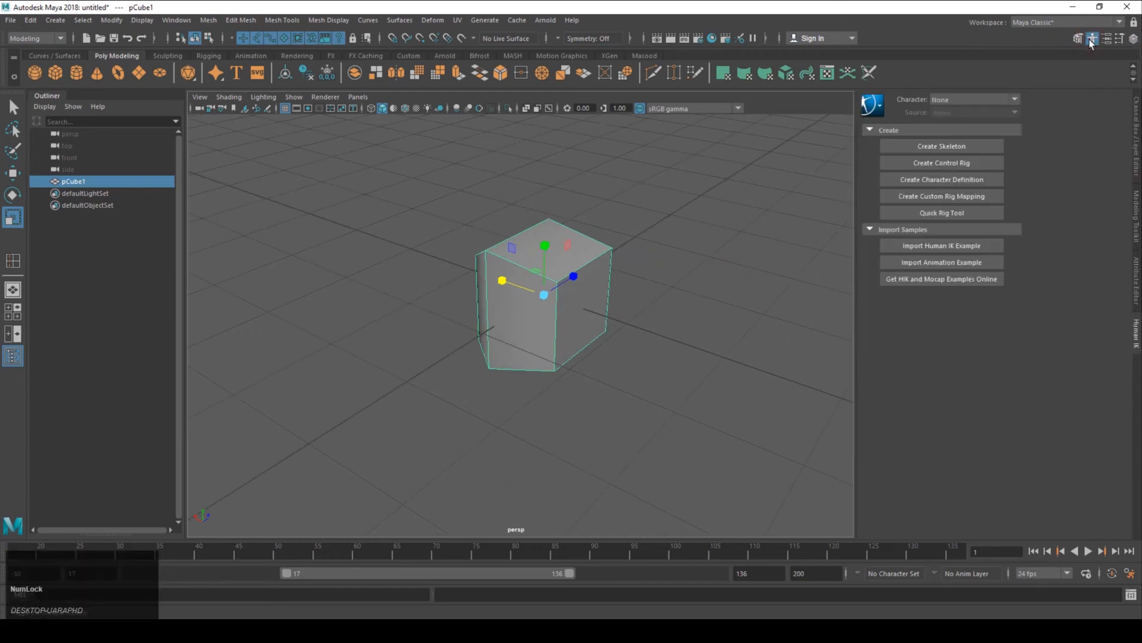
pyautogui.click(1138, 137)
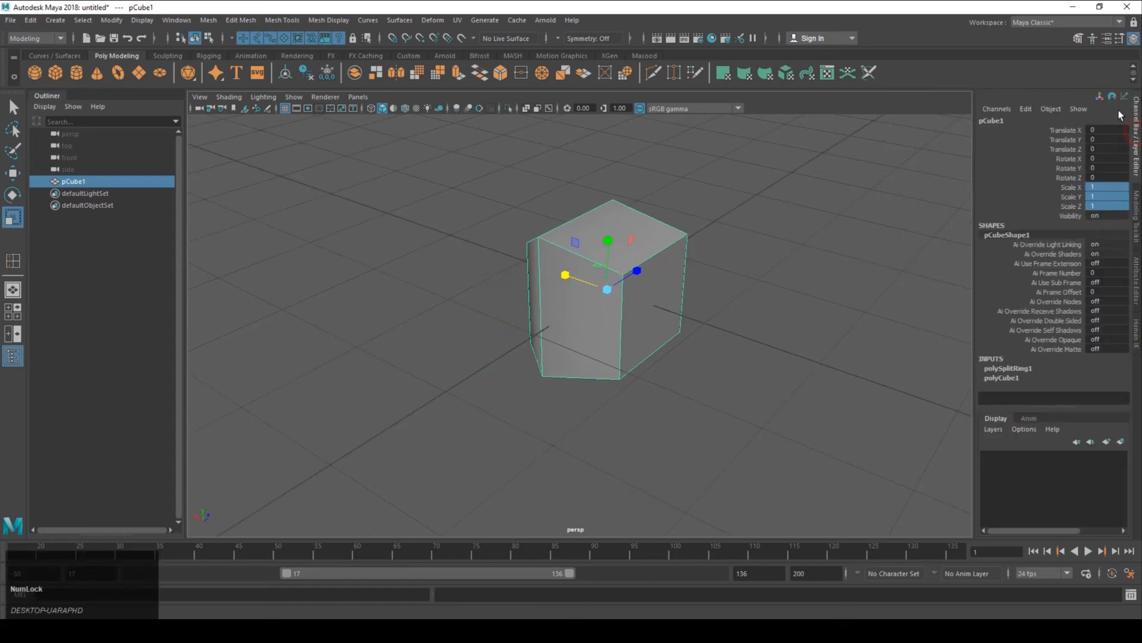
# Show the Modeling Toolkit for the selected cube and return to the Channel Box
pyautogui.click(1078, 38)
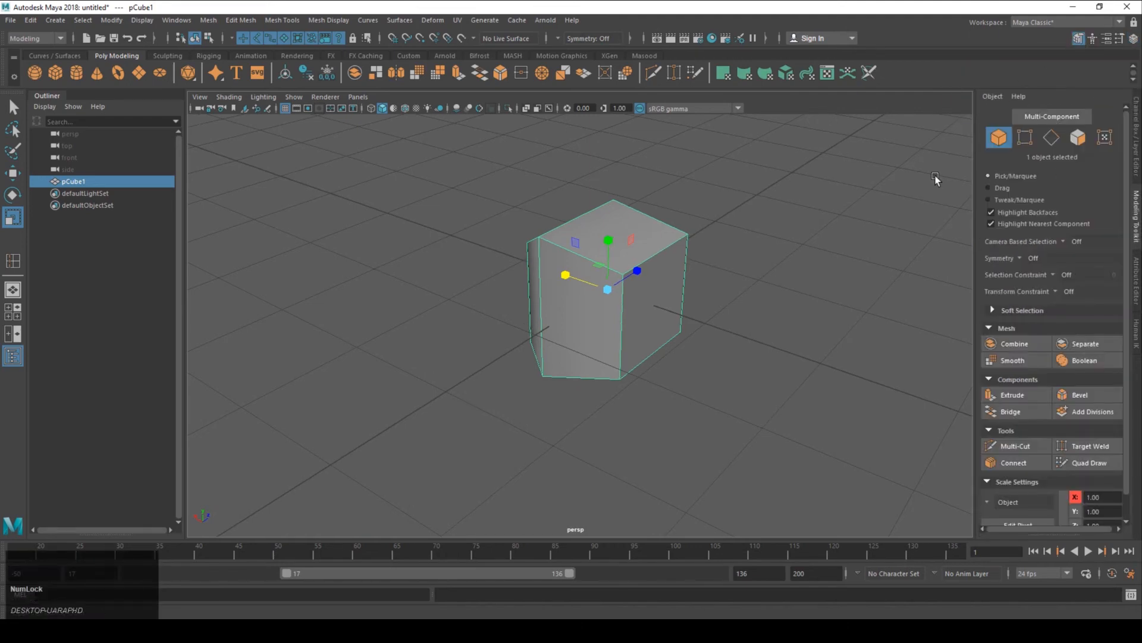
pyautogui.keyDown('alt'); pyautogui.moveTo(693, 249); pyautogui.dragTo(788, 250, button='middle'); pyautogui.keyUp('alt')
pyautogui.moveTo(787, 250)
pyautogui.keyDown('alt'); pyautogui.mouseDown()
pyautogui.moveTo(762, 204)
pyautogui.moveTo(803, 248)
pyautogui.mouseUp(); pyautogui.keyUp('alt')
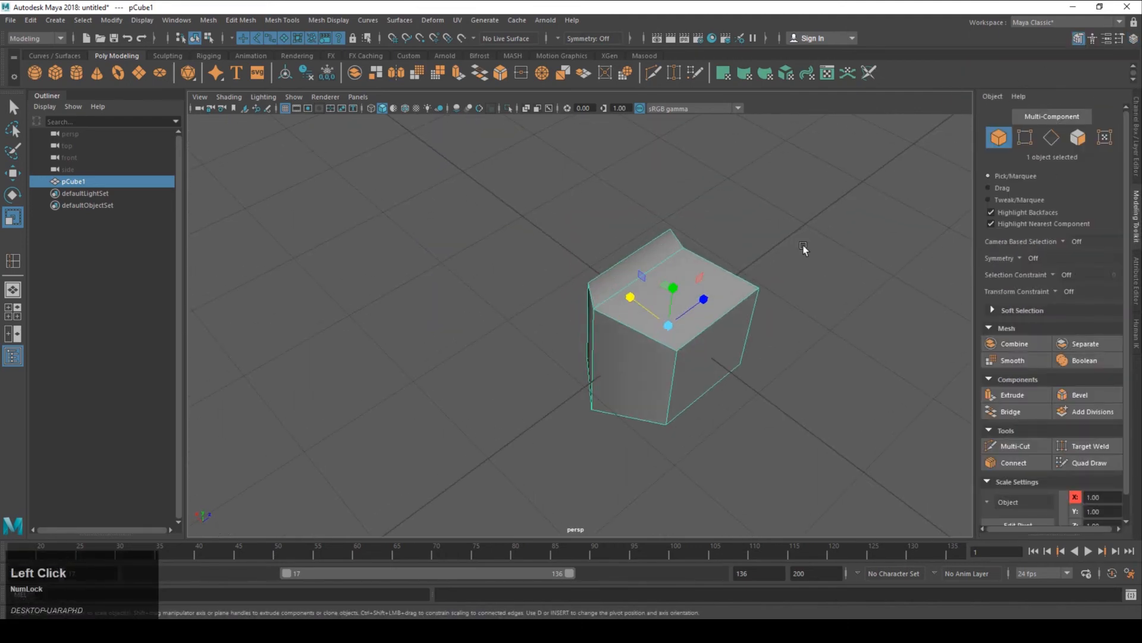
pyautogui.click(1134, 39)
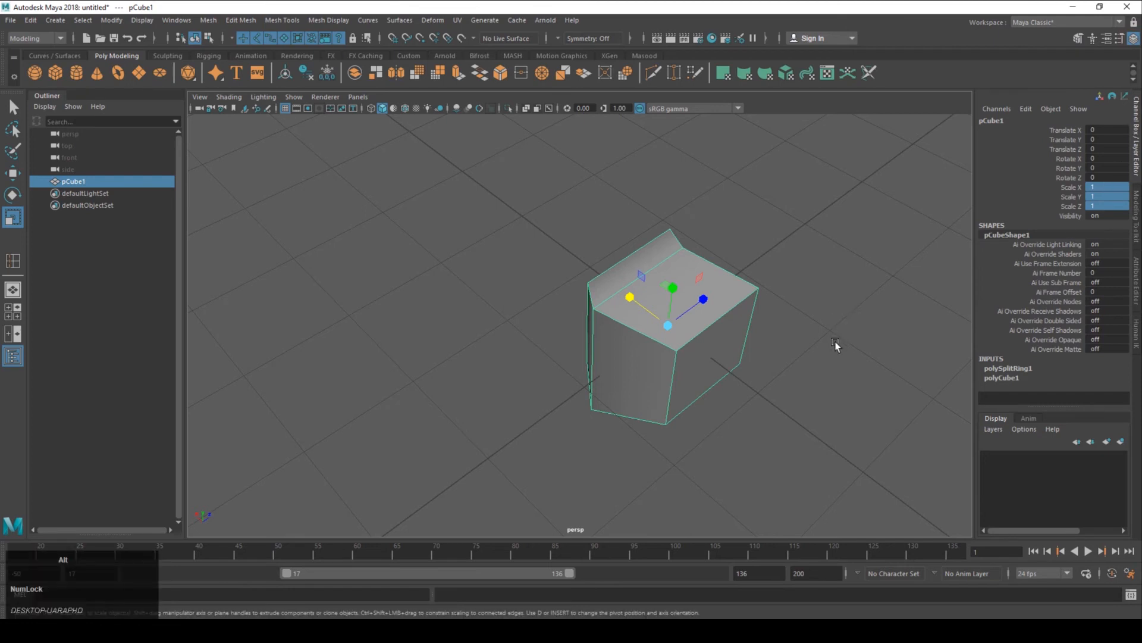
# Create a display layer from the selected cube and toggle the layer's visibility and playback display off and on
pyautogui.keyDown('alt'); pyautogui.moveTo(836, 345); pyautogui.dragTo(821, 283, button='middle'); pyautogui.keyUp('alt')
pyautogui.keyDown('alt'); pyautogui.moveTo(822, 302); pyautogui.dragTo(824, 280); pyautogui.keyUp('alt')
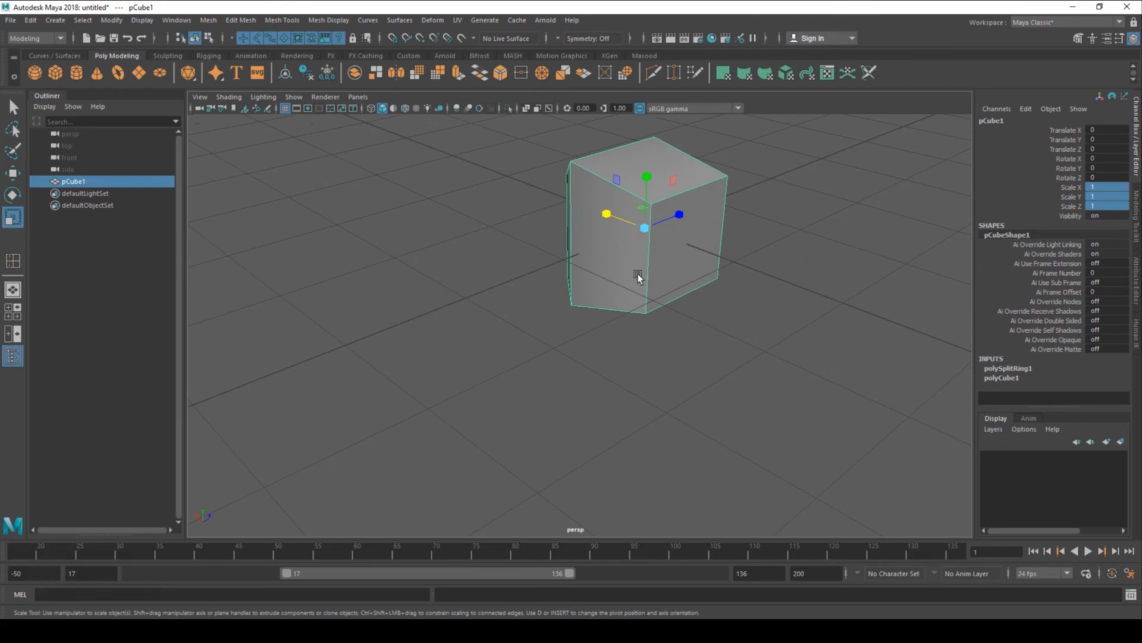
pyautogui.click(1122, 442)
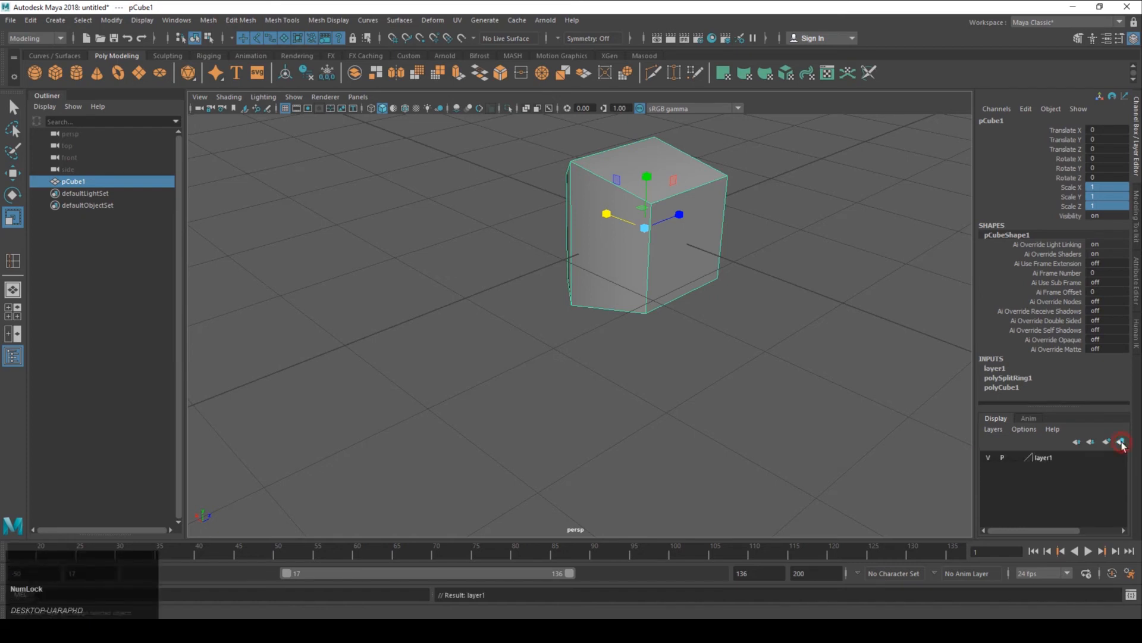
pyautogui.click(989, 458)
pyautogui.click(989, 458)
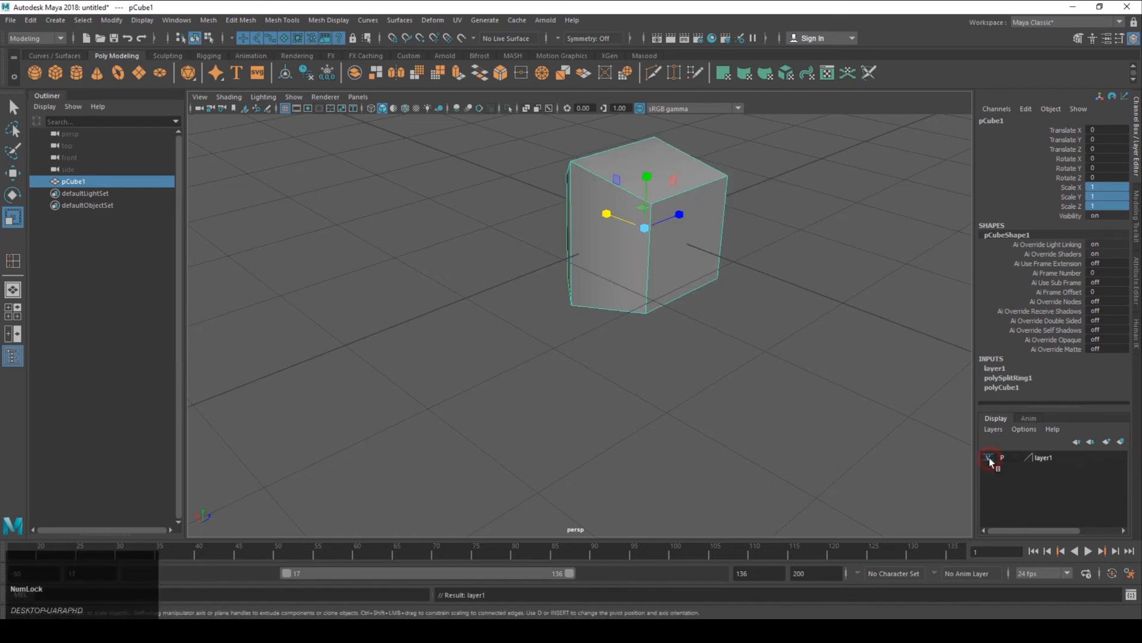
pyautogui.click(1003, 457)
pyautogui.click(1004, 458)
# Set layer1 to Template display, deselect the cube and try to select it in the viewport
pyautogui.click(1017, 458)
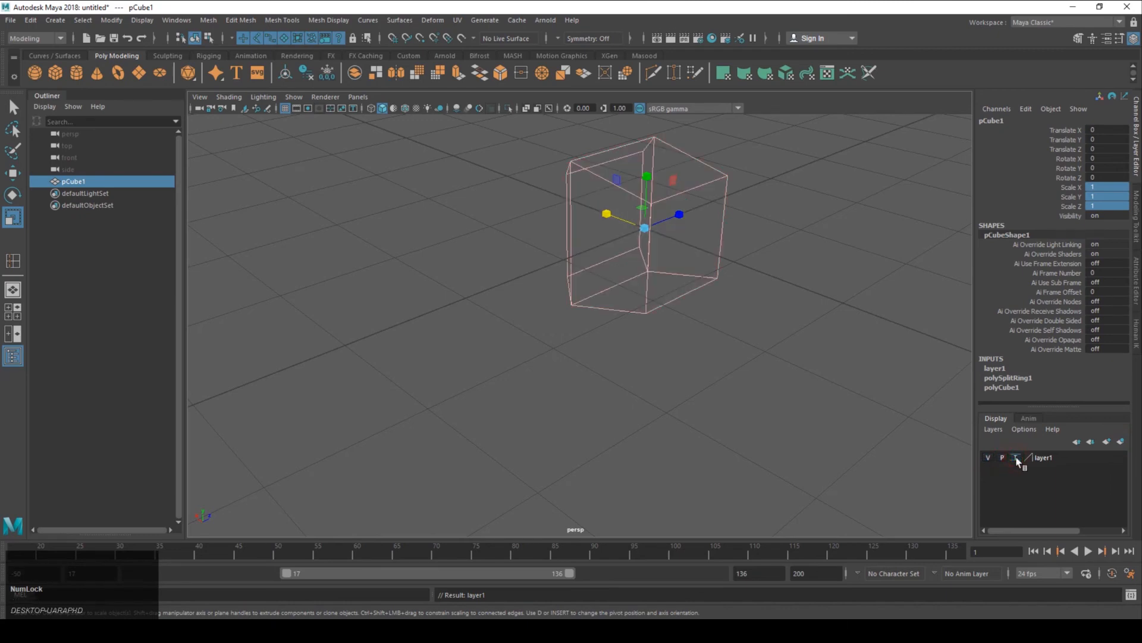
pyautogui.keyDown('alt'); pyautogui.moveTo(692, 333); pyautogui.dragTo(717, 391, button='middle'); pyautogui.keyUp('alt')
pyautogui.keyDown('alt'); pyautogui.moveTo(717, 390); pyautogui.dragTo(766, 389); pyautogui.keyUp('alt')
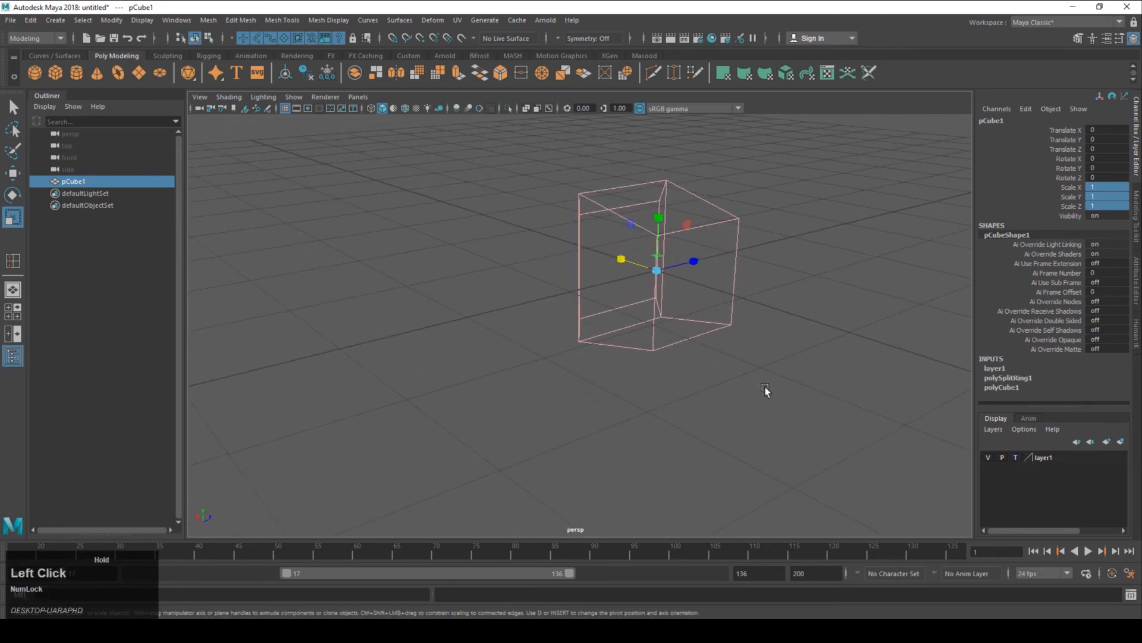
pyautogui.click(774, 330)
pyautogui.click(581, 205)
pyautogui.click(615, 219)
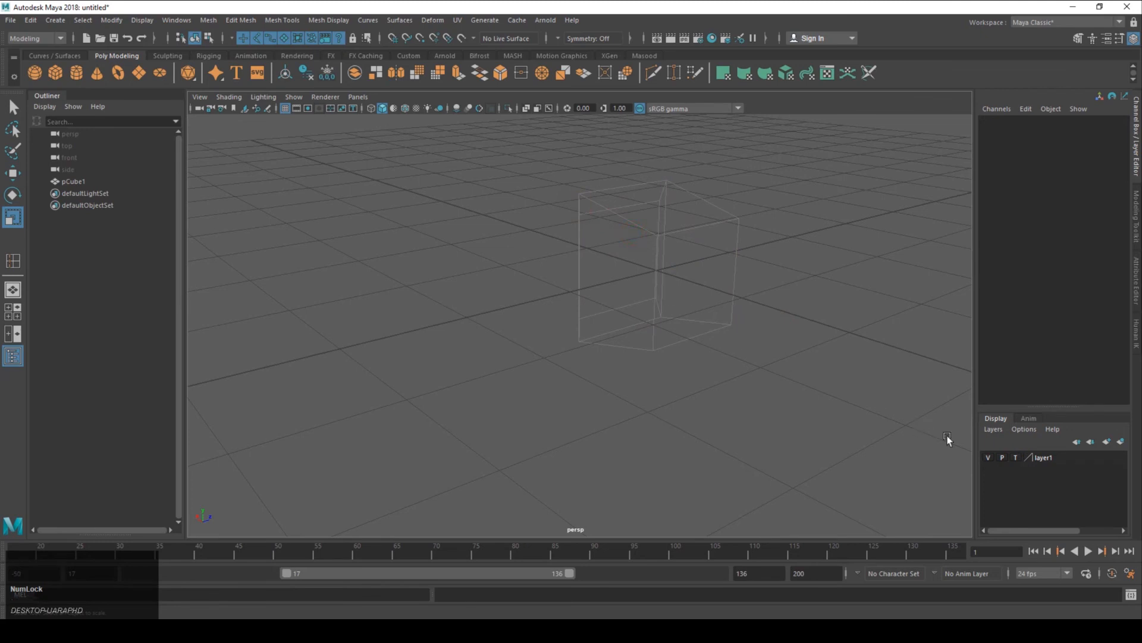
# Switch layer1 to Reference display and try to select the cube in the viewport
pyautogui.click(1016, 458)
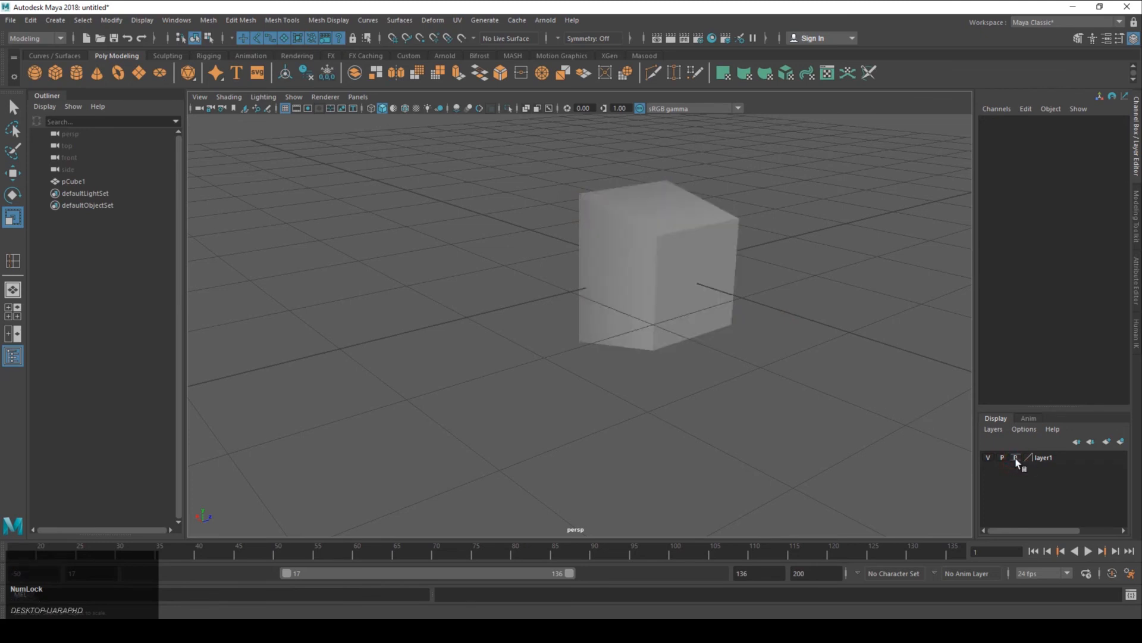
pyautogui.click(645, 224)
pyautogui.keyDown('alt'); pyautogui.moveTo(689, 307); pyautogui.dragTo(718, 323, button='middle'); pyautogui.keyUp('alt')
pyautogui.keyDown('alt'); pyautogui.moveTo(718, 323); pyautogui.dragTo(910, 434); pyautogui.keyUp('alt')
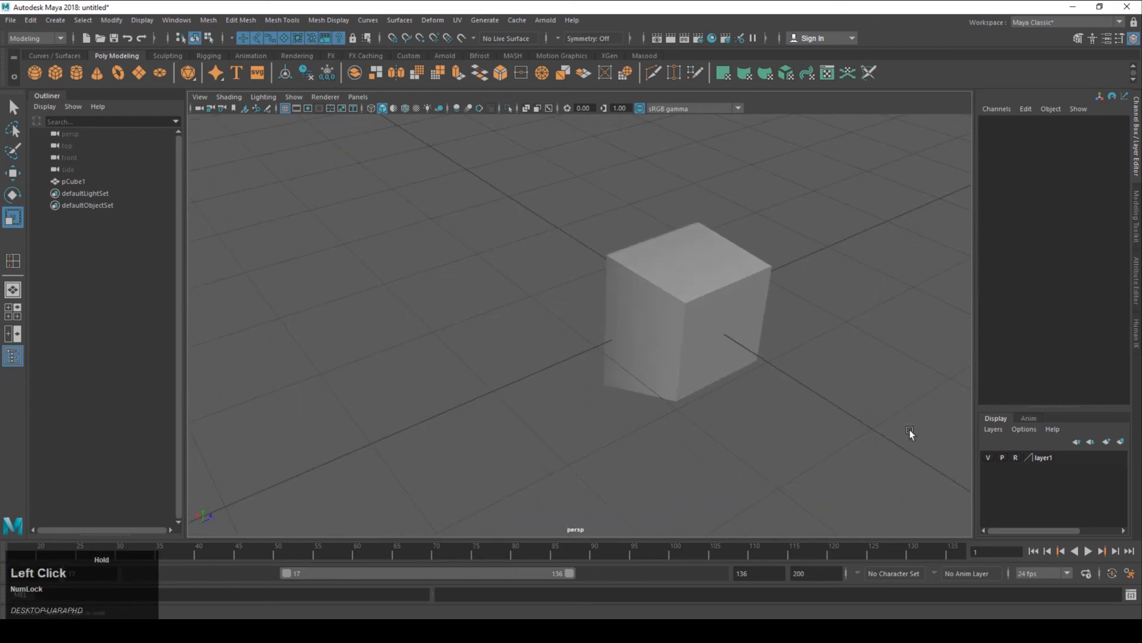
# Return layer1 to the normal display type and select the cube
pyautogui.click(1016, 458)
pyautogui.click(731, 322)
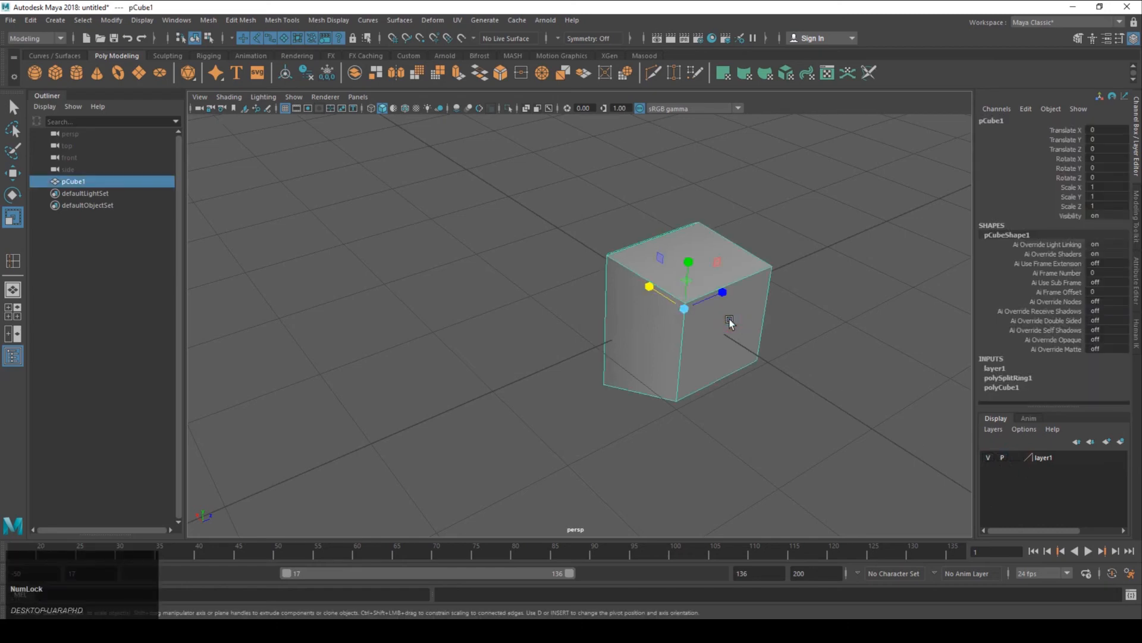
pyautogui.moveTo(683, 351)
pyautogui.keyDown('alt'); pyautogui.mouseDown()
pyautogui.moveTo(834, 334)
pyautogui.moveTo(734, 352)
pyautogui.moveTo(727, 304)
pyautogui.moveTo(684, 332)
pyautogui.moveTo(695, 350)
pyautogui.mouseUp(); pyautogui.keyUp('alt')
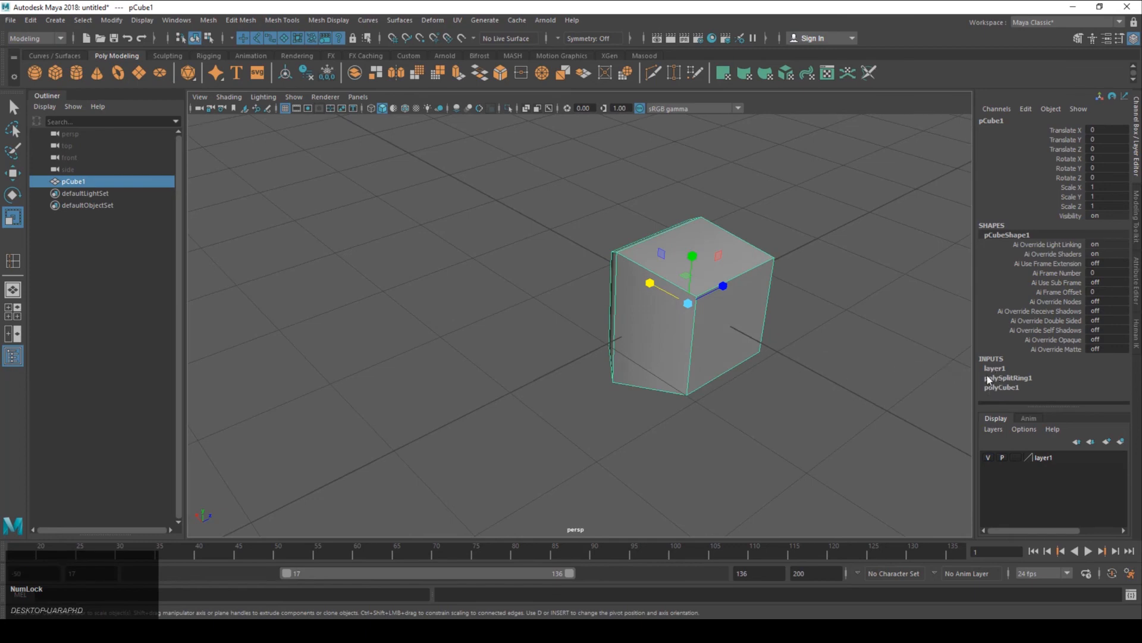
# Expand the cube's polyCube1 and polySplitRing1 inputs and set the split ring's Weight to about 0.354
pyautogui.keyDown('alt'); pyautogui.moveTo(758, 362); pyautogui.dragTo(694, 347, button='middle'); pyautogui.keyUp('alt')
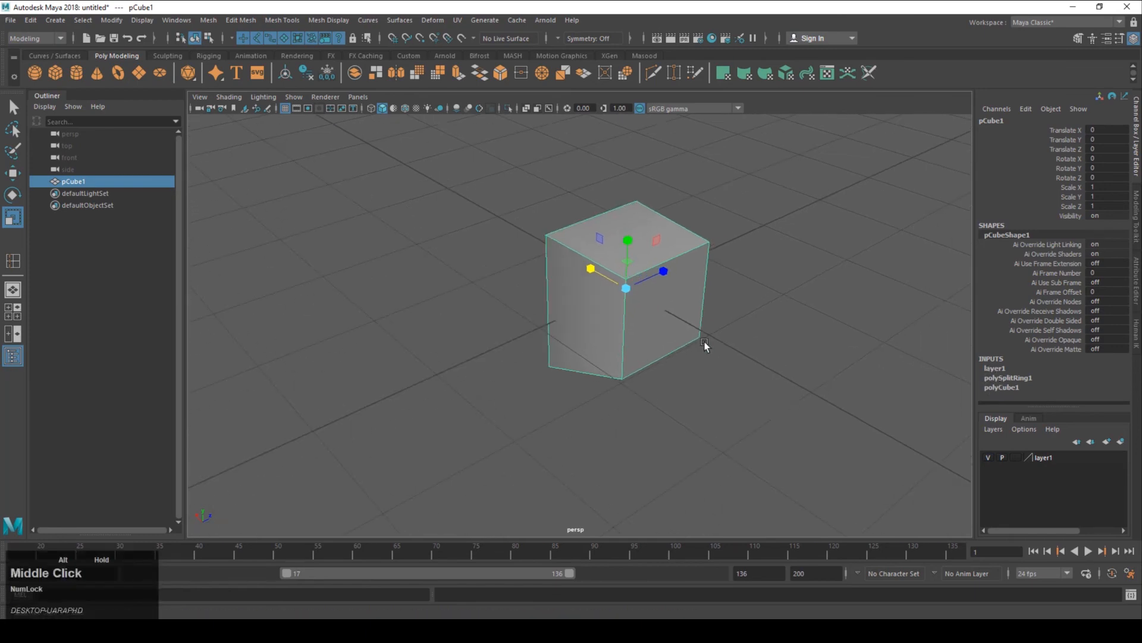
pyautogui.click(1000, 388)
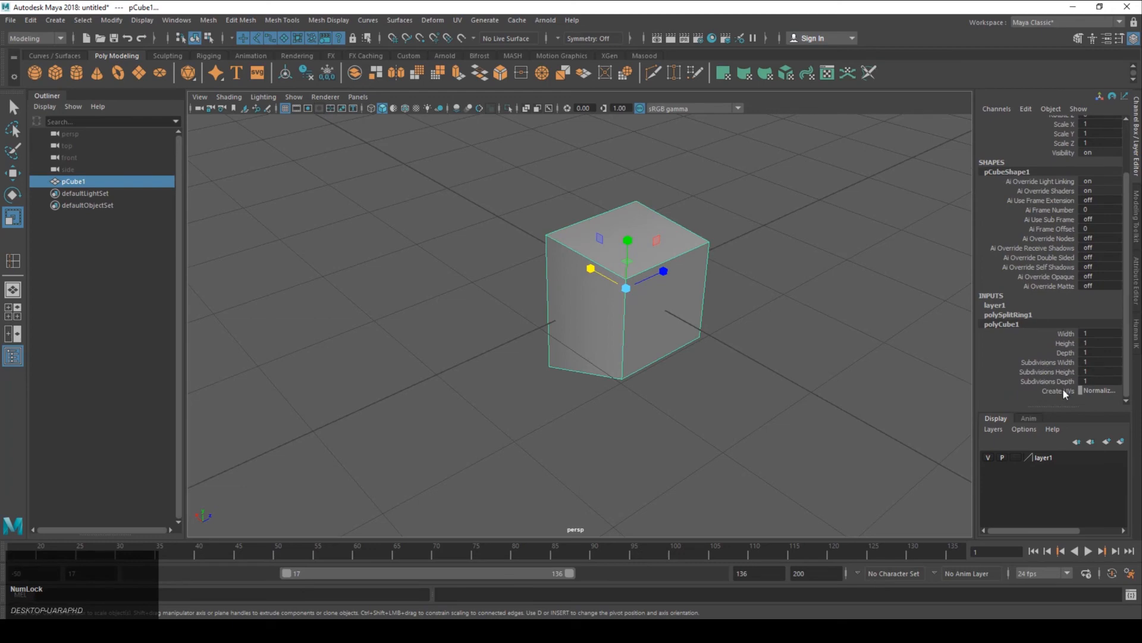
pyautogui.click(1017, 315)
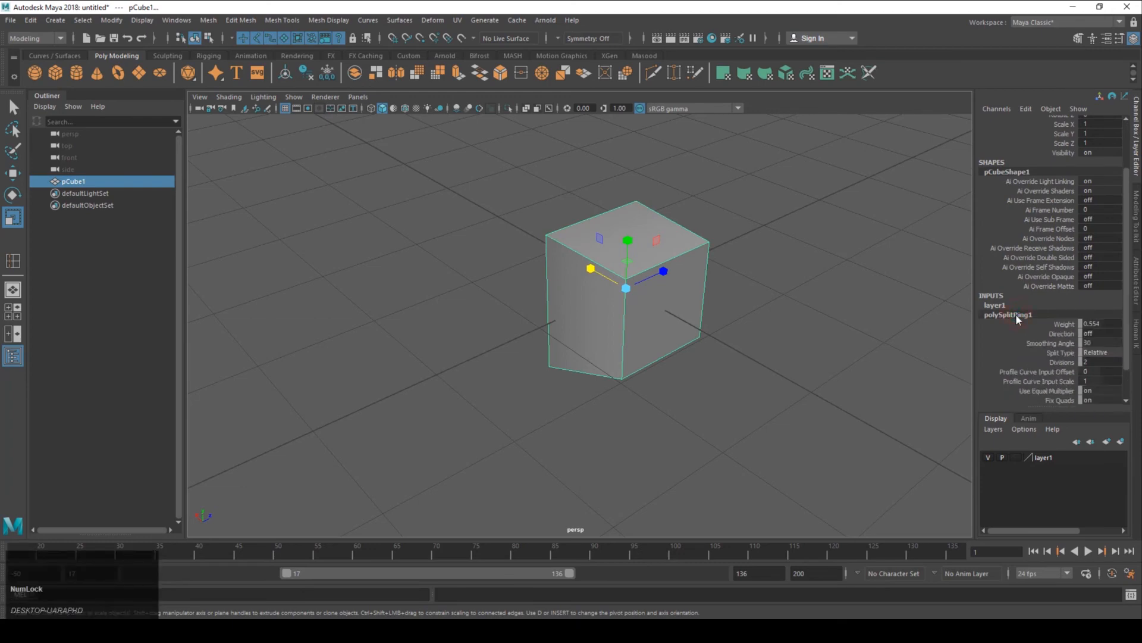
pyautogui.click(1063, 324)
pyautogui.moveTo(903, 327); pyautogui.dragTo(905, 333, button='middle')
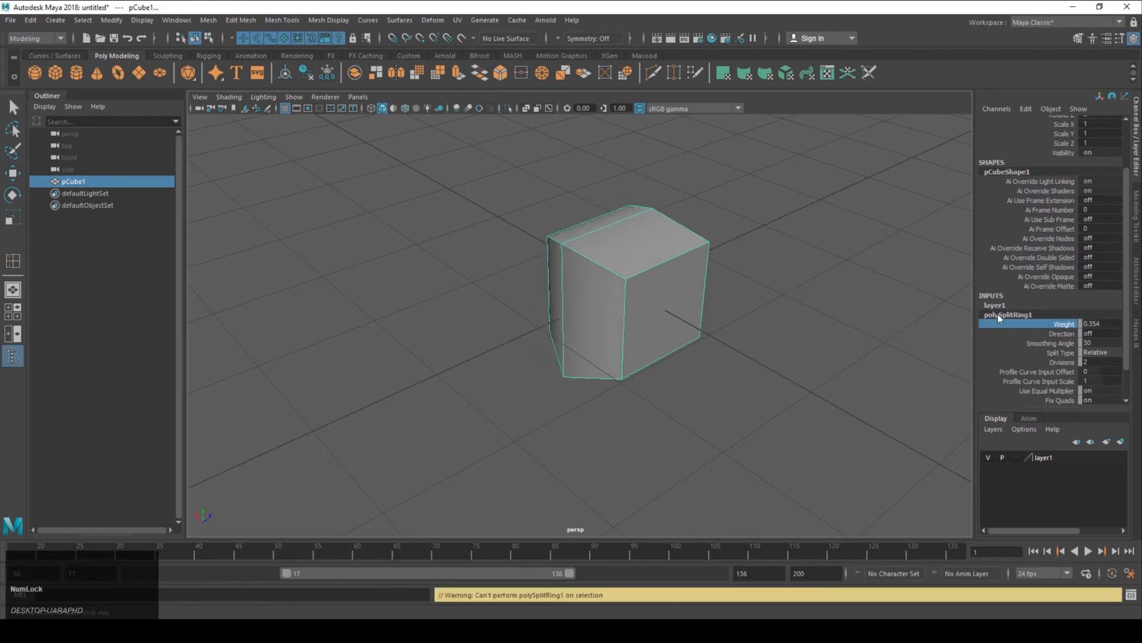
pyautogui.keyDown('alt'); pyautogui.moveTo(745, 349); pyautogui.dragTo(770, 354, button='middle'); pyautogui.keyUp('alt')
pyautogui.keyDown('alt'); pyautogui.moveTo(735, 343); pyautogui.dragTo(897, 348); pyautogui.keyUp('alt')
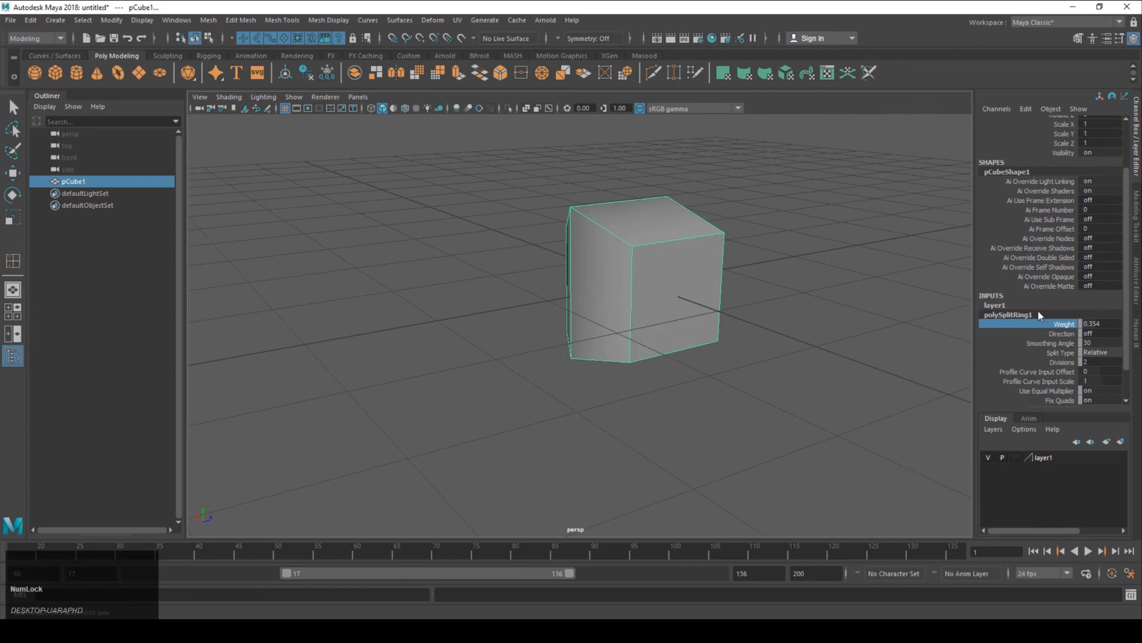
# Set the cube's polySplitRing1 Divisions to 1 and inspect the shape from several angles
pyautogui.scroll(-2, 1033, 342)
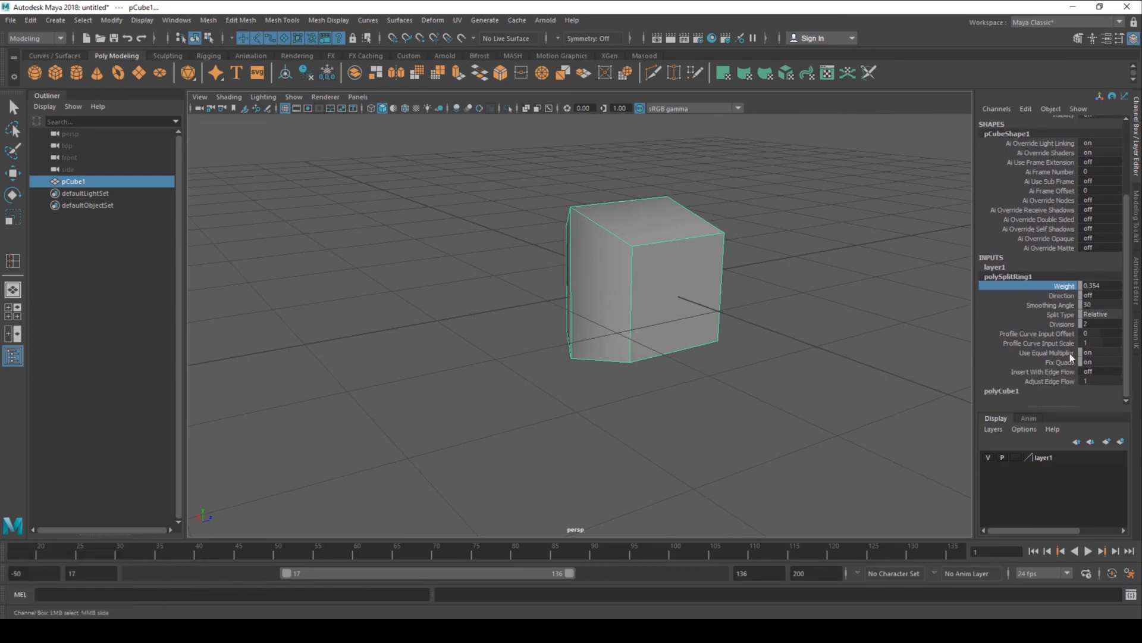
pyautogui.doubleClick(1095, 325)
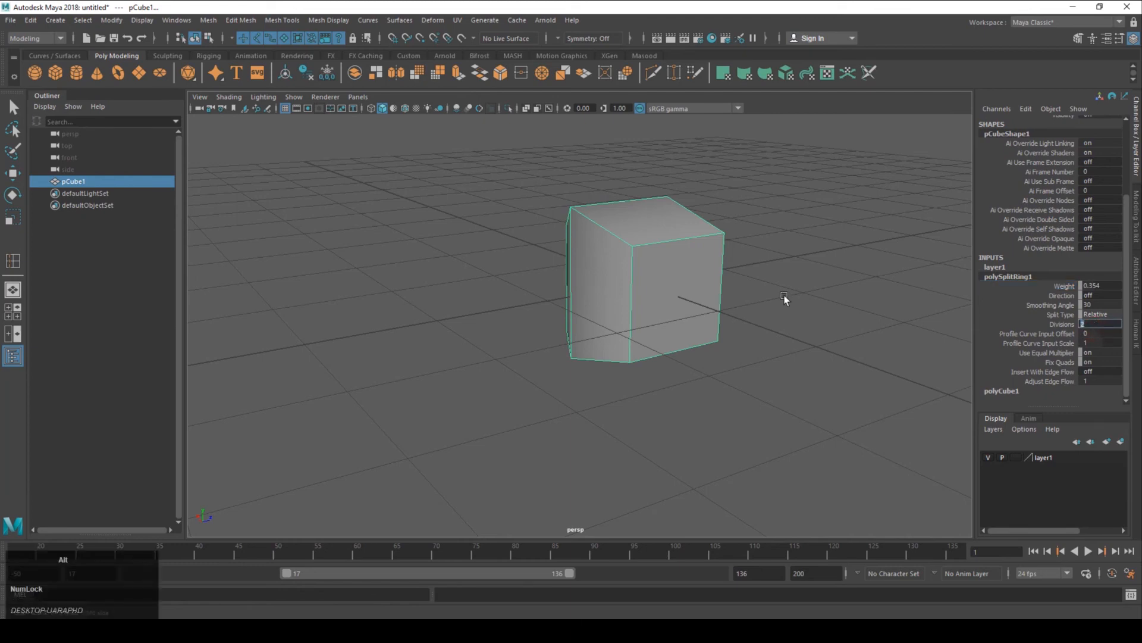
pyautogui.keyDown('alt'); pyautogui.moveTo(784, 297); pyautogui.dragTo(828, 308, button='middle'); pyautogui.keyUp('alt')
pyautogui.keyDown('alt'); pyautogui.moveTo(780, 299); pyautogui.dragTo(849, 327); pyautogui.keyUp('alt')
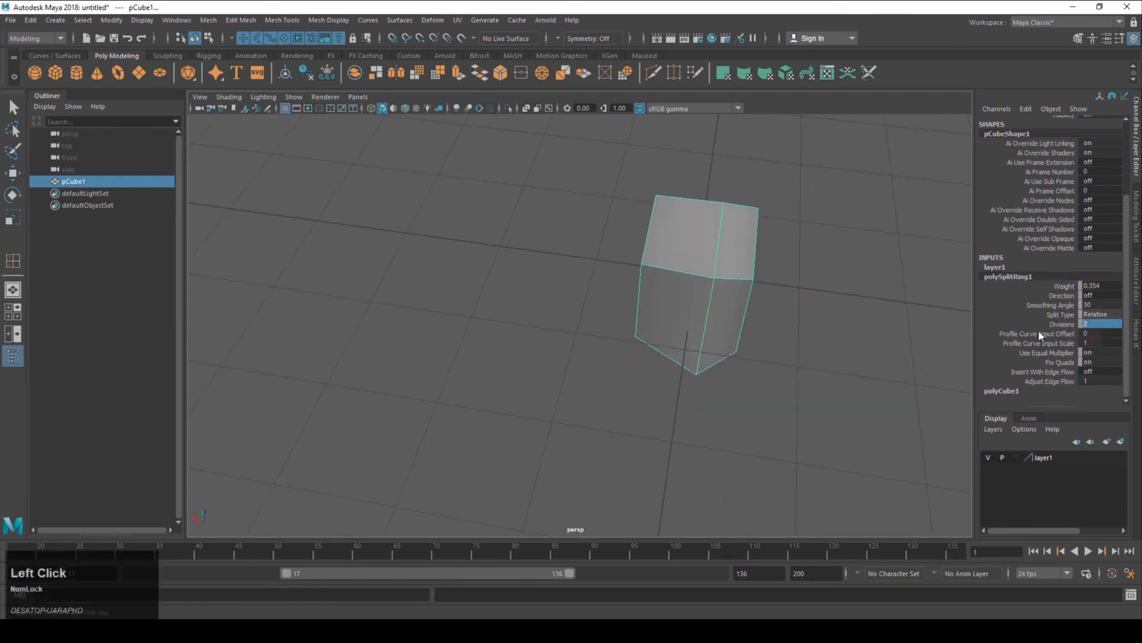
pyautogui.click(1063, 324)
pyautogui.moveTo(906, 322); pyautogui.dragTo(908, 322, button='middle')
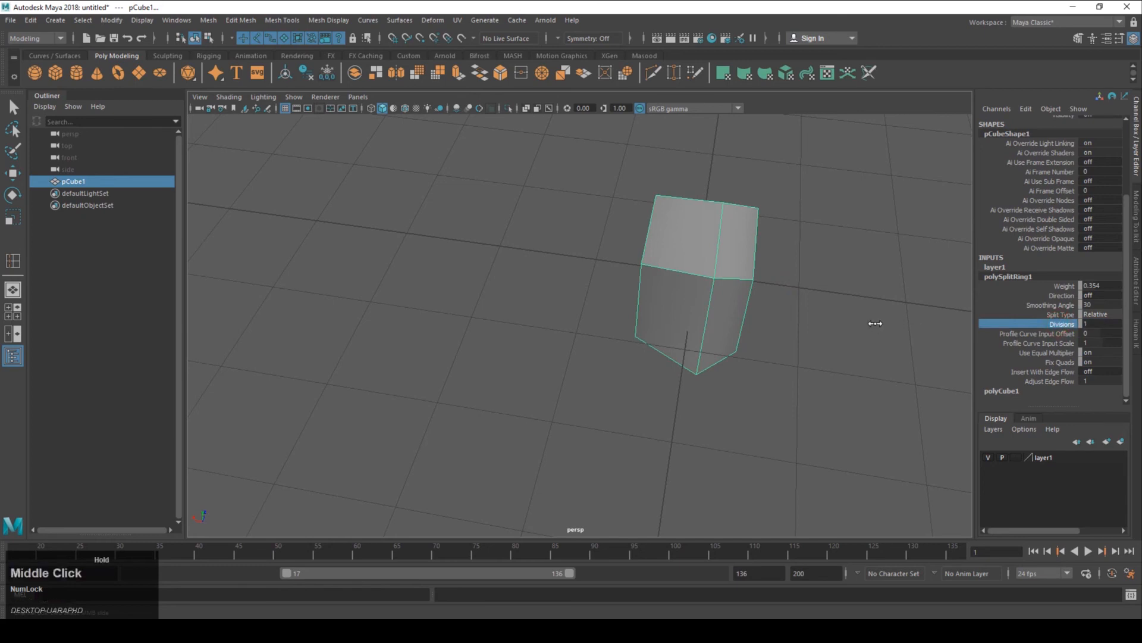
pyautogui.keyDown('alt'); pyautogui.moveTo(908, 351); pyautogui.dragTo(750, 313); pyautogui.keyUp('alt')
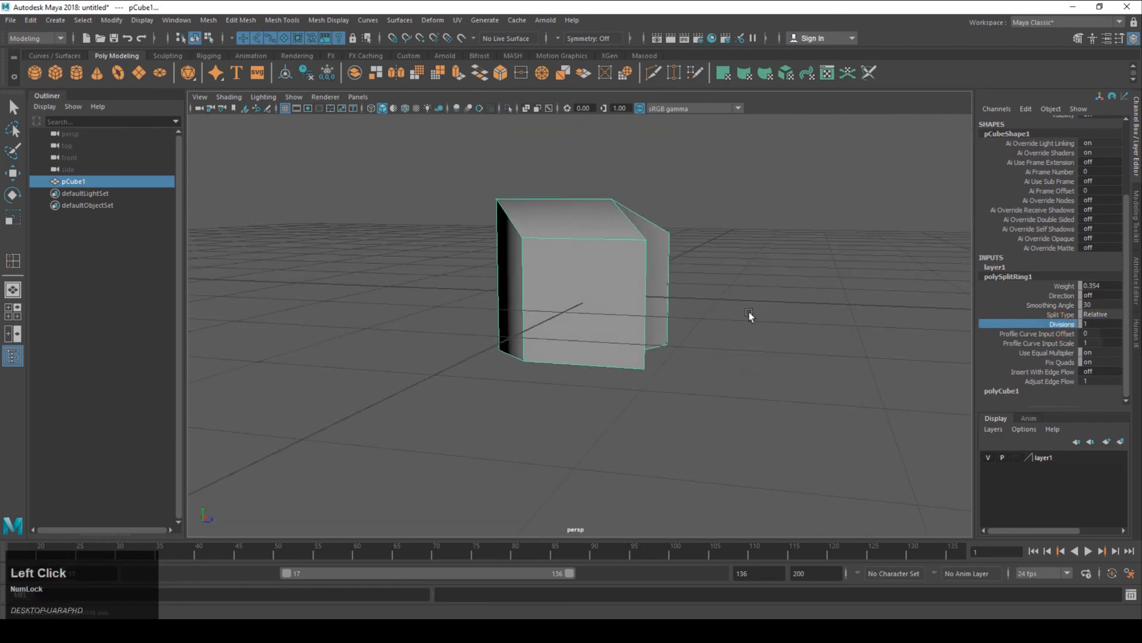
pyautogui.keyDown('alt'); pyautogui.moveTo(658, 313); pyautogui.dragTo(688, 328, button='middle'); pyautogui.keyUp('alt')
pyautogui.keyDown('alt'); pyautogui.moveTo(688, 329); pyautogui.dragTo(752, 370); pyautogui.keyUp('alt')
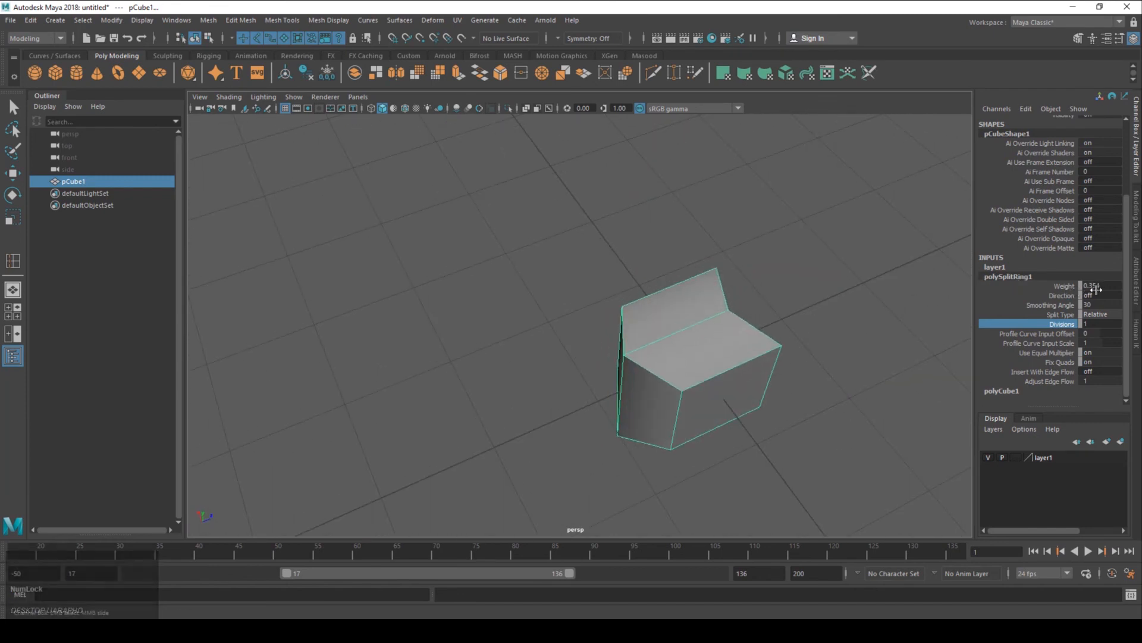
pyautogui.keyDown('alt'); pyautogui.moveTo(765, 349); pyautogui.dragTo(687, 298); pyautogui.keyUp('alt')
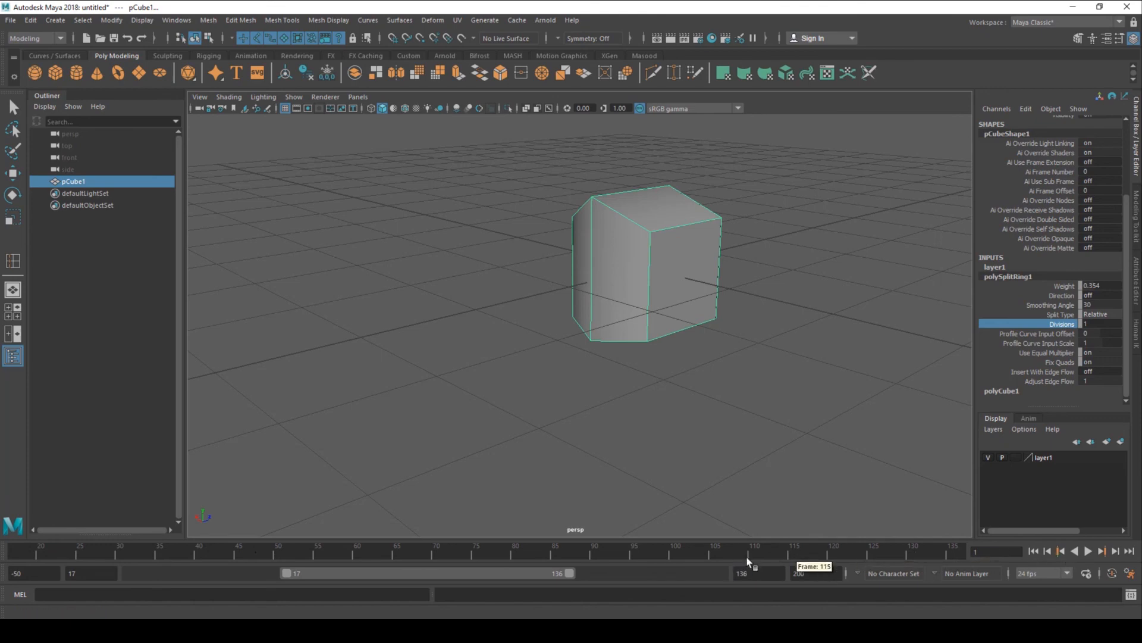
# Activate the Move tool, go to frame 17 and set a keyframe on the cube
pyautogui.keyDown('alt'); pyautogui.moveTo(777, 383); pyautogui.dragTo(593, 222, button='right'); pyautogui.keyUp('alt')
pyautogui.press('w')
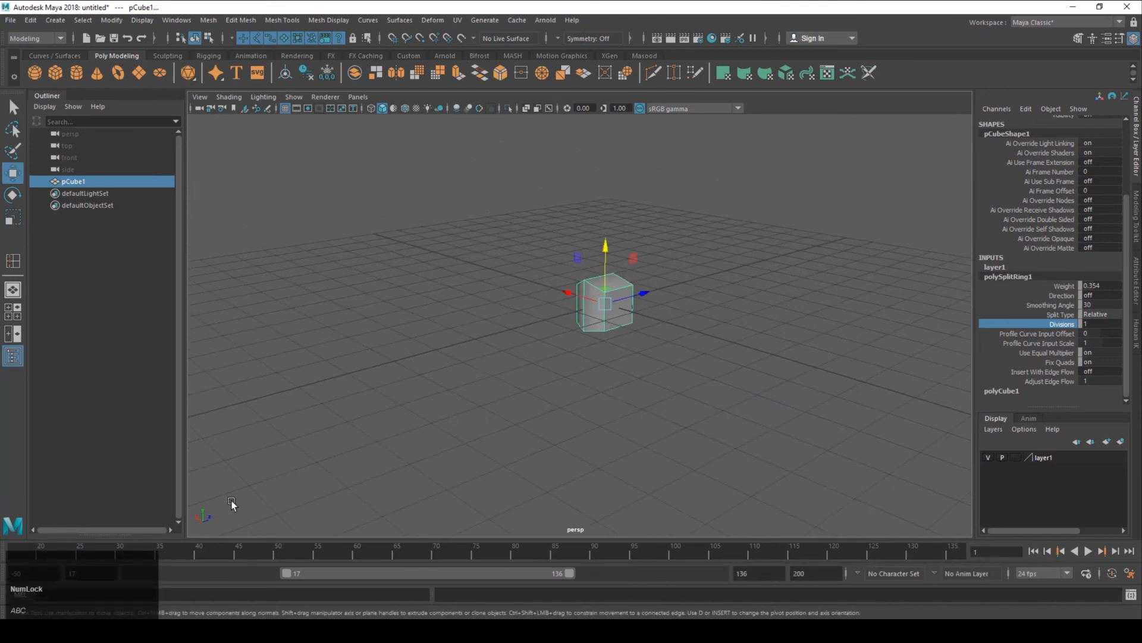
pyautogui.moveTo(190, 553); pyautogui.dragTo(1, 542)
pyautogui.press('s')
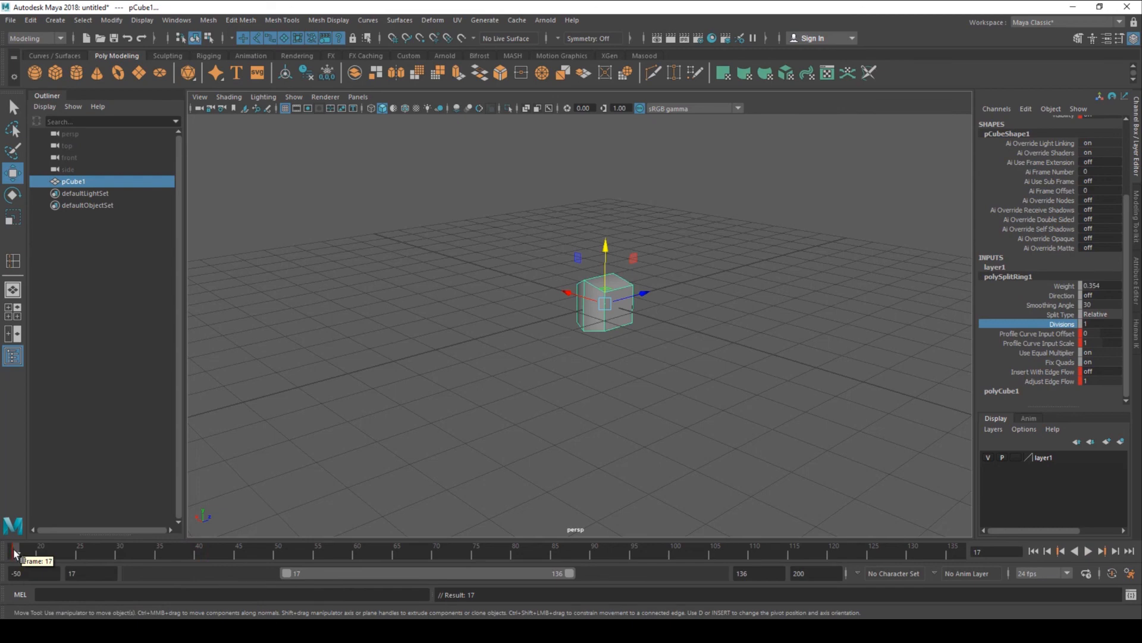
# Scrub to the last frame, shorten the playback range and set the animation end time to frame 100
pyautogui.moveTo(14, 552); pyautogui.dragTo(983, 542)
pyautogui.moveTo(572, 576); pyautogui.dragTo(525, 578)
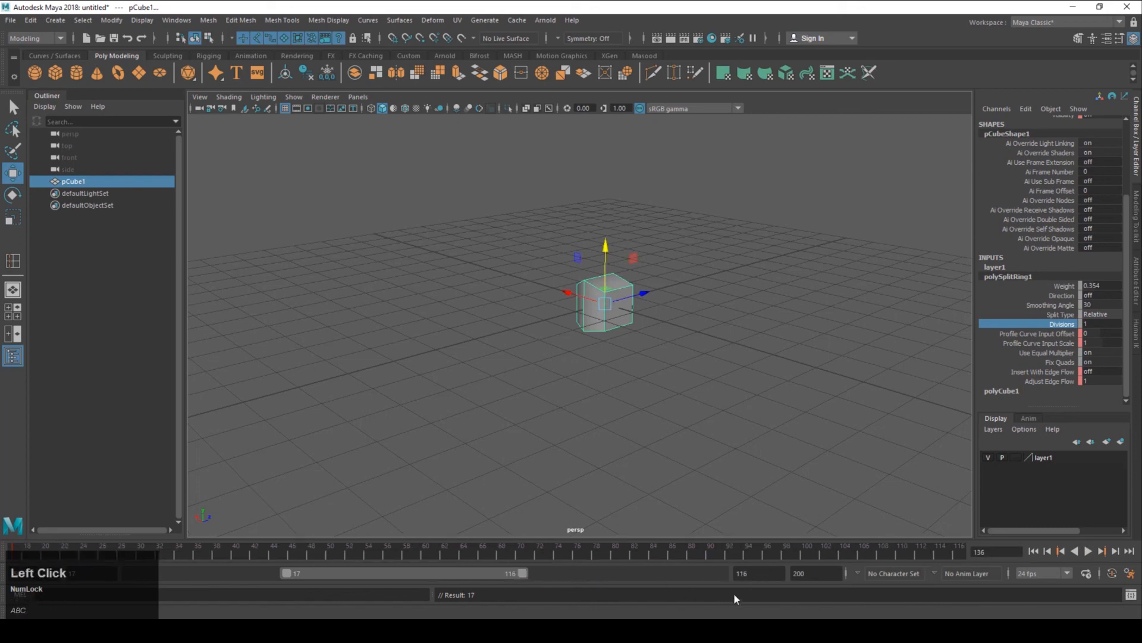
pyautogui.click(818, 573)
pyautogui.write('100')
pyautogui.press('Return')
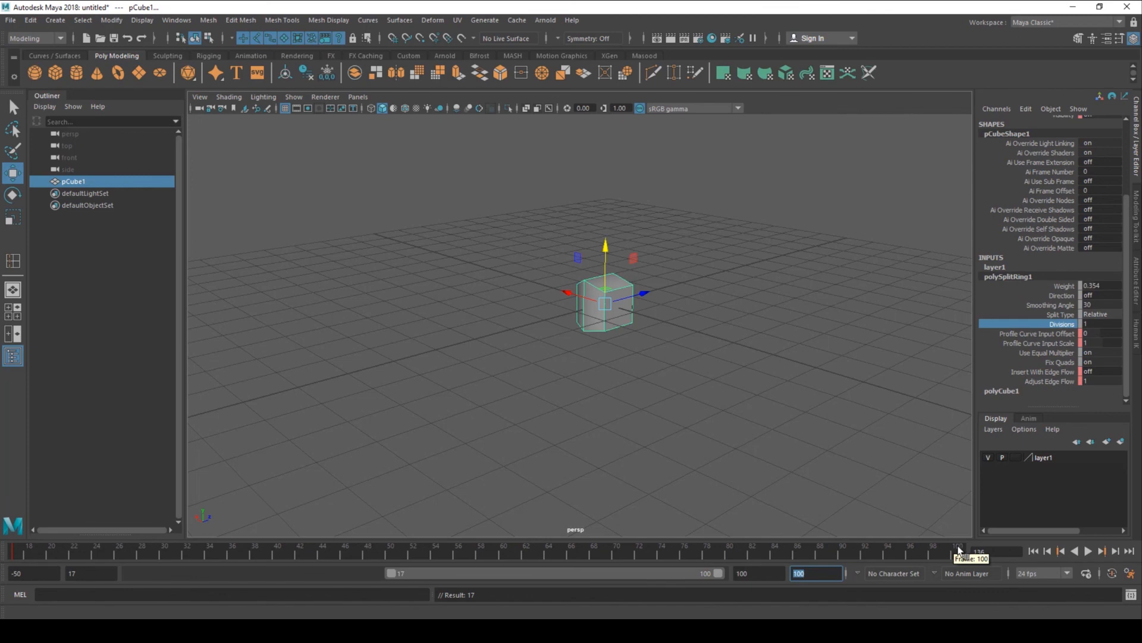
# At frame 100, move the cube to about -2.54 on Translate Z and set a keyframe
pyautogui.moveTo(765, 551); pyautogui.dragTo(959, 555)
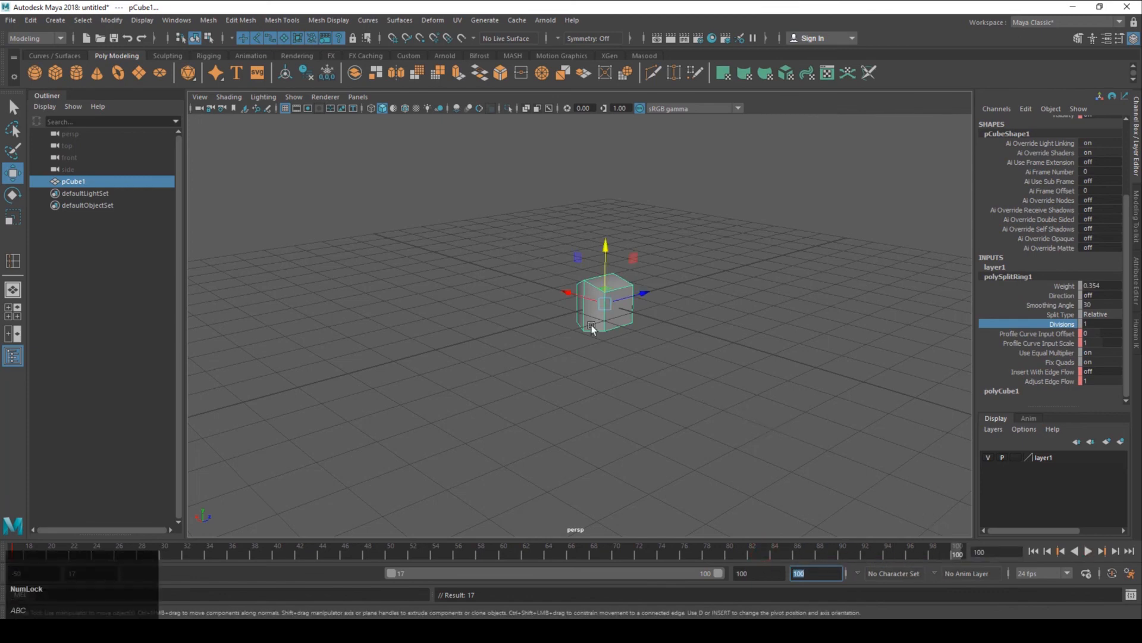
pyautogui.keyDown('alt'); pyautogui.moveTo(624, 316); pyautogui.dragTo(681, 327, button='middle'); pyautogui.keyUp('alt')
pyautogui.keyDown('alt'); pyautogui.moveTo(681, 327); pyautogui.dragTo(626, 335); pyautogui.keyUp('alt')
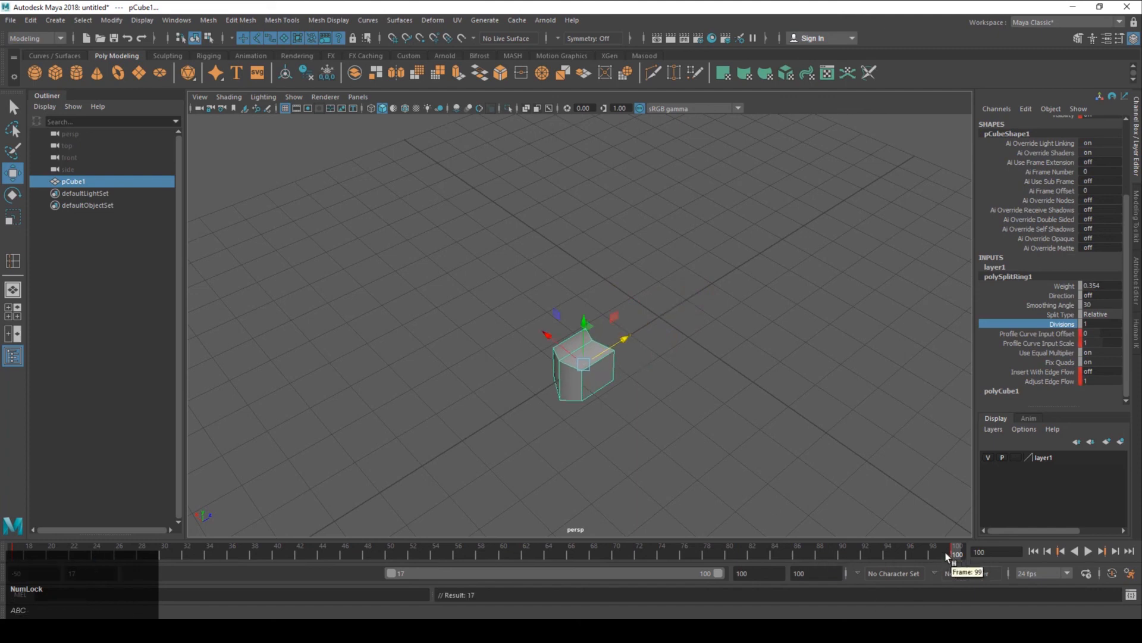
pyautogui.scroll(4, 1047, 253)
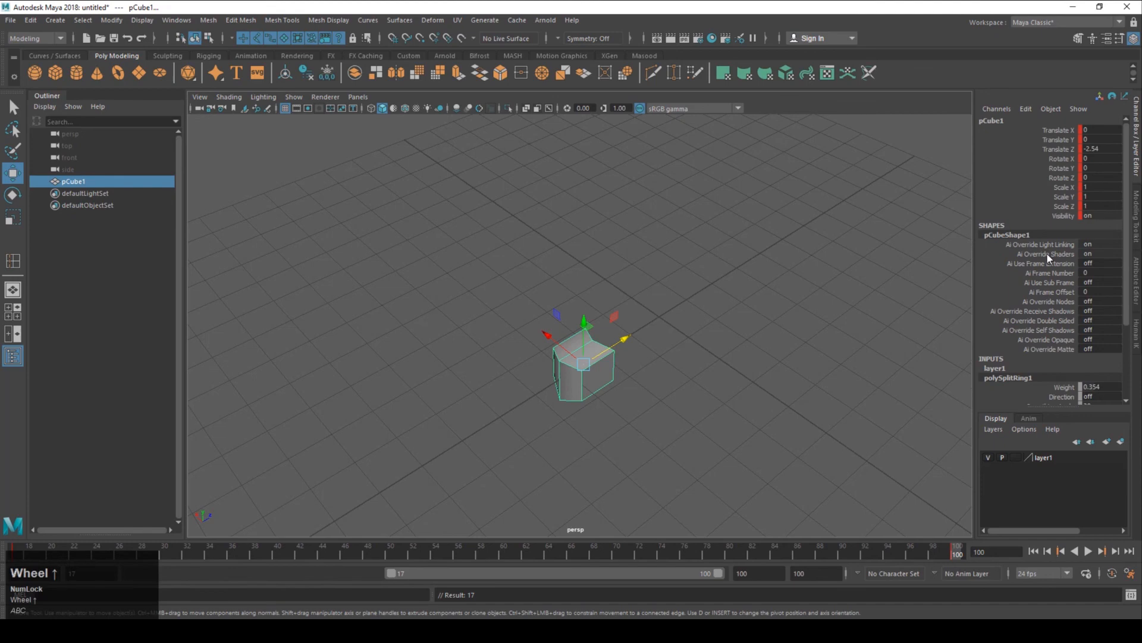
pyautogui.press('Num_Lock')
# Return to frame 17, play the cube's animation from different viewing angles and stop the playback
pyautogui.moveTo(956, 556); pyautogui.dragTo(2, 548)
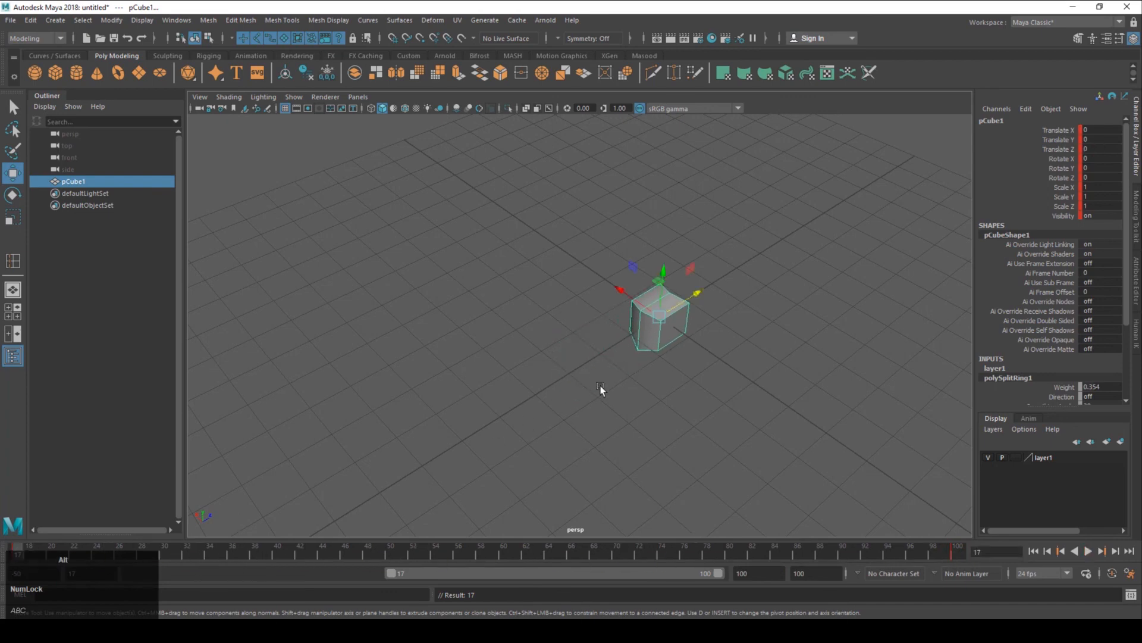
pyautogui.keyDown('alt'); pyautogui.moveTo(600, 388); pyautogui.dragTo(617, 365, button='middle'); pyautogui.keyUp('alt')
pyautogui.keyDown('alt'); pyautogui.moveTo(678, 423); pyautogui.dragTo(658, 388); pyautogui.keyUp('alt')
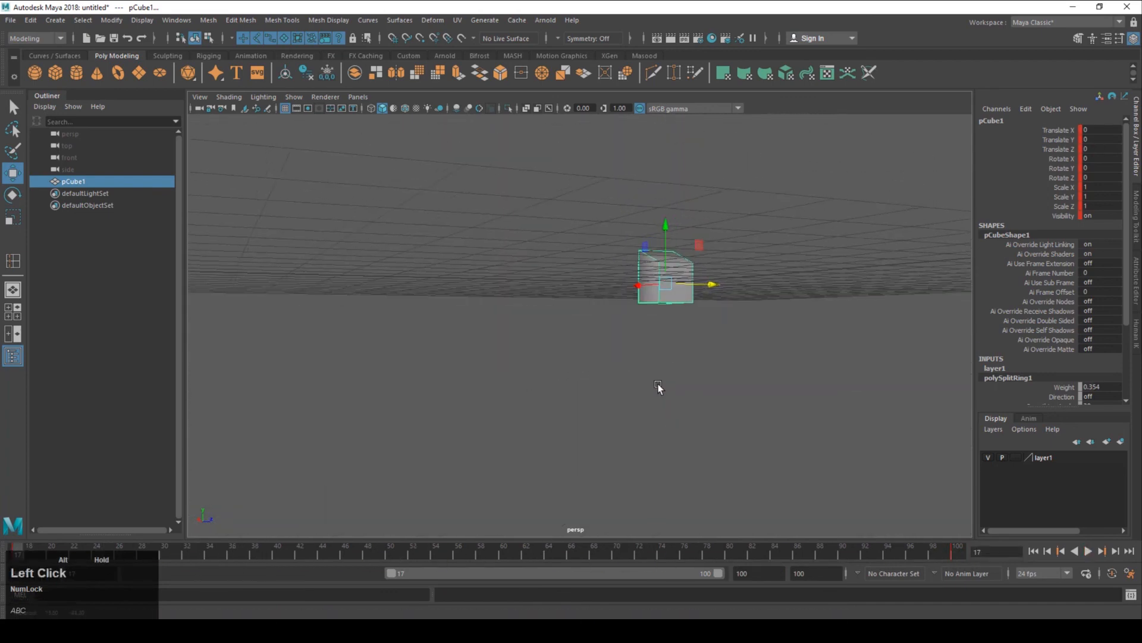
pyautogui.keyDown('alt'); pyautogui.moveTo(662, 421); pyautogui.dragTo(579, 370, button='right'); pyautogui.keyUp('alt')
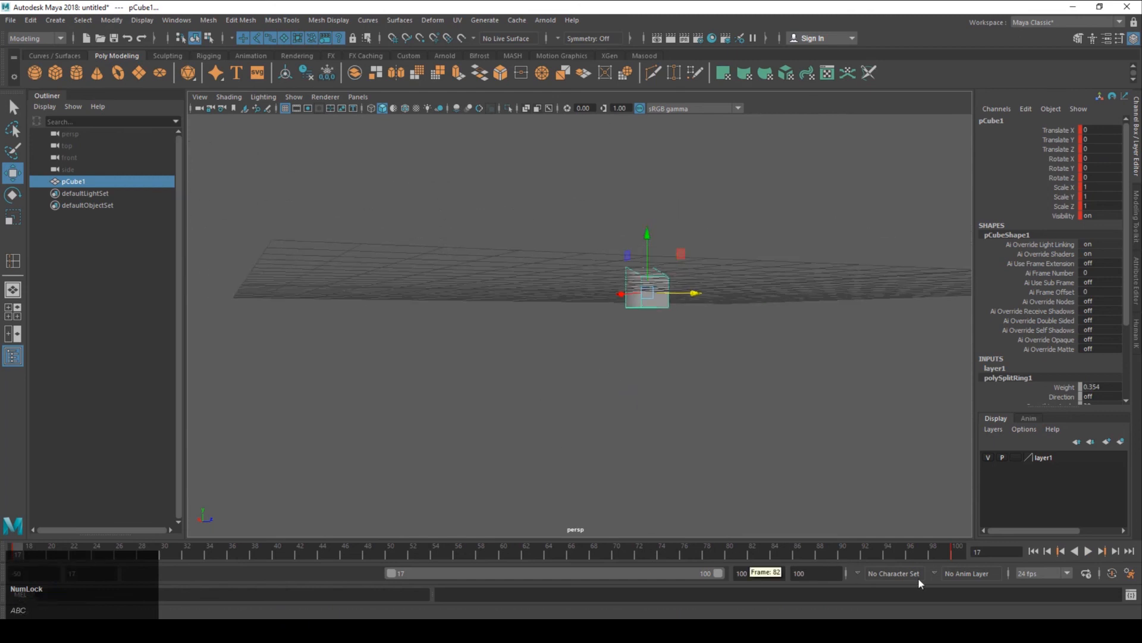
pyautogui.click(1088, 552)
pyautogui.keyDown('alt'); pyautogui.moveTo(737, 340); pyautogui.dragTo(1000, 500); pyautogui.keyUp('alt')
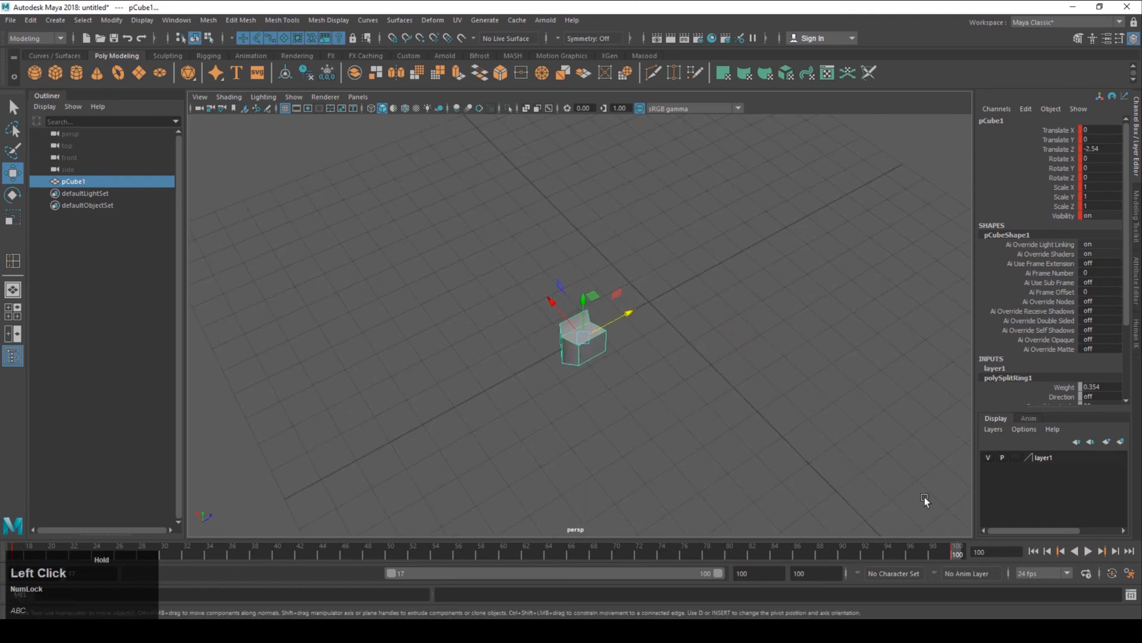
pyautogui.click(1087, 550)
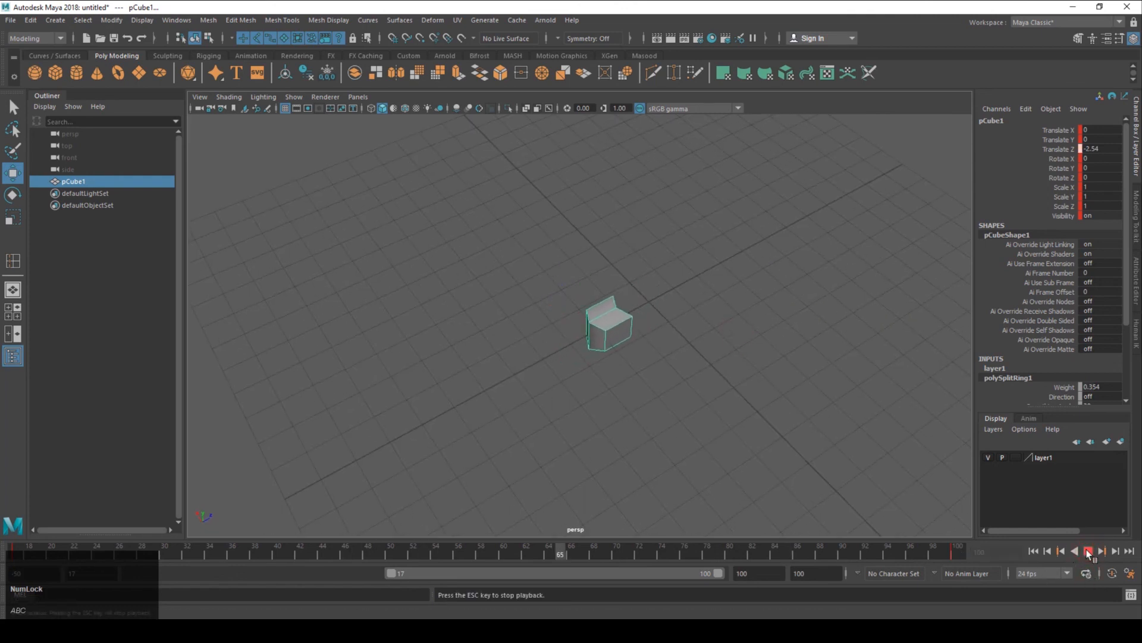
pyautogui.click(1087, 550)
# Open the Script Editor, enlarge it to view the command history and close it
pyautogui.click(1130, 594)
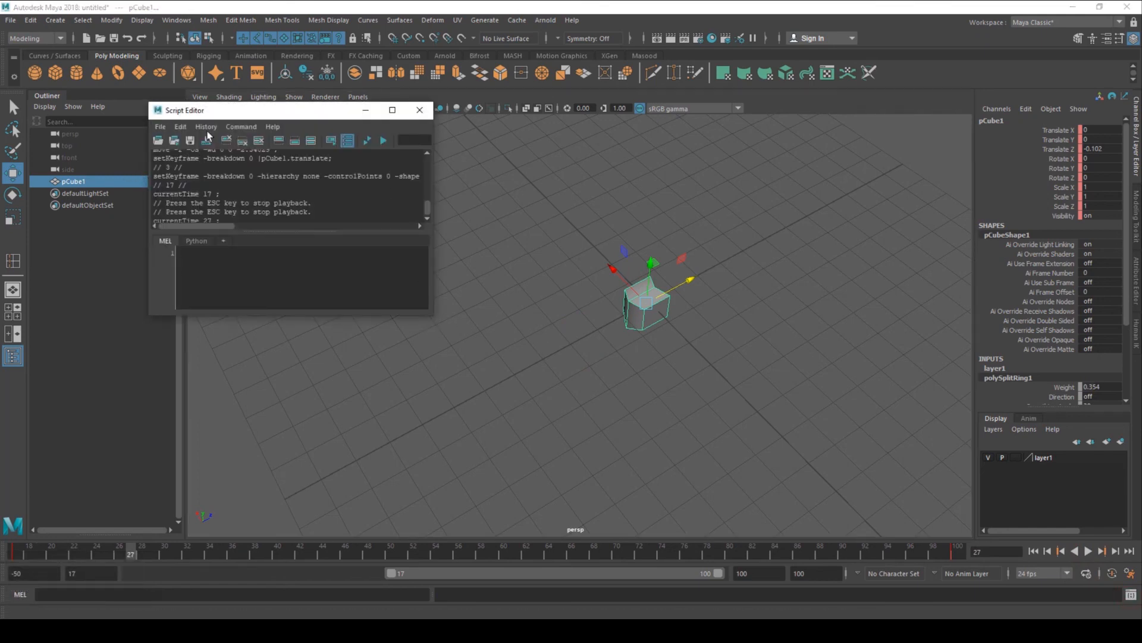
pyautogui.moveTo(392, 315); pyautogui.dragTo(395, 464)
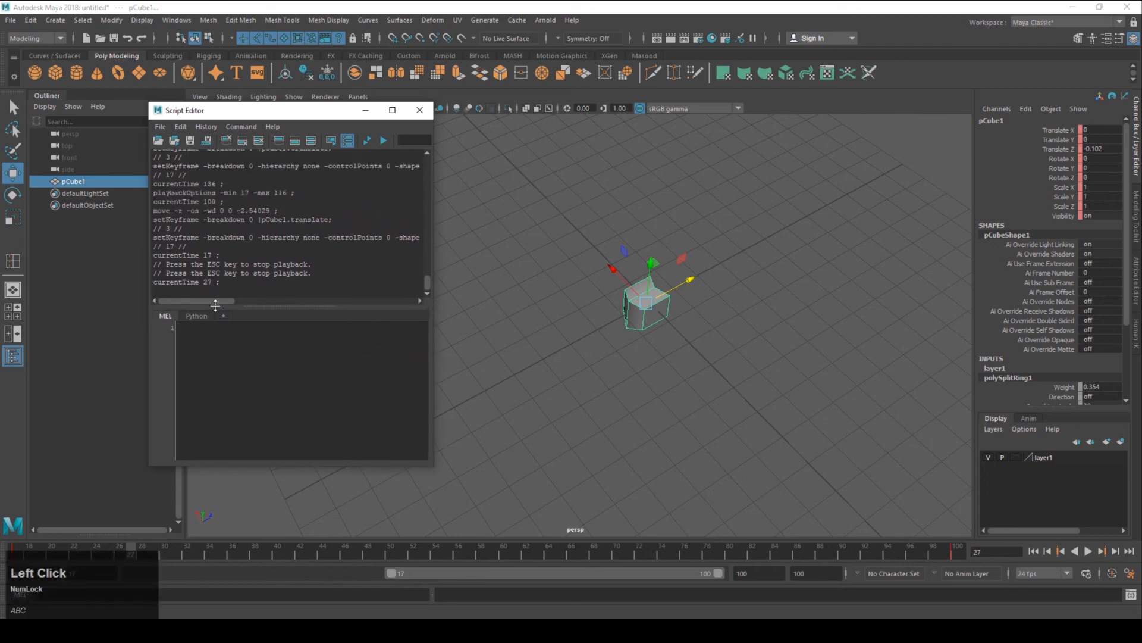
pyautogui.click(420, 109)
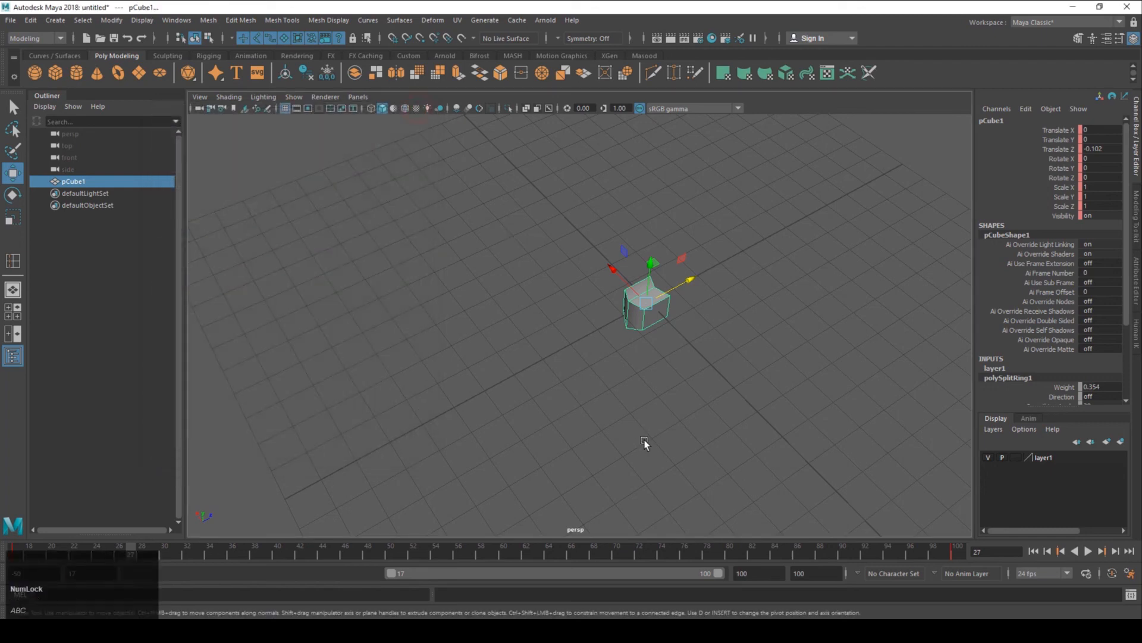
# Open the animation preferences and review the Time, Angular and Linear working unit options in the general Settings category
pyautogui.click(1128, 574)
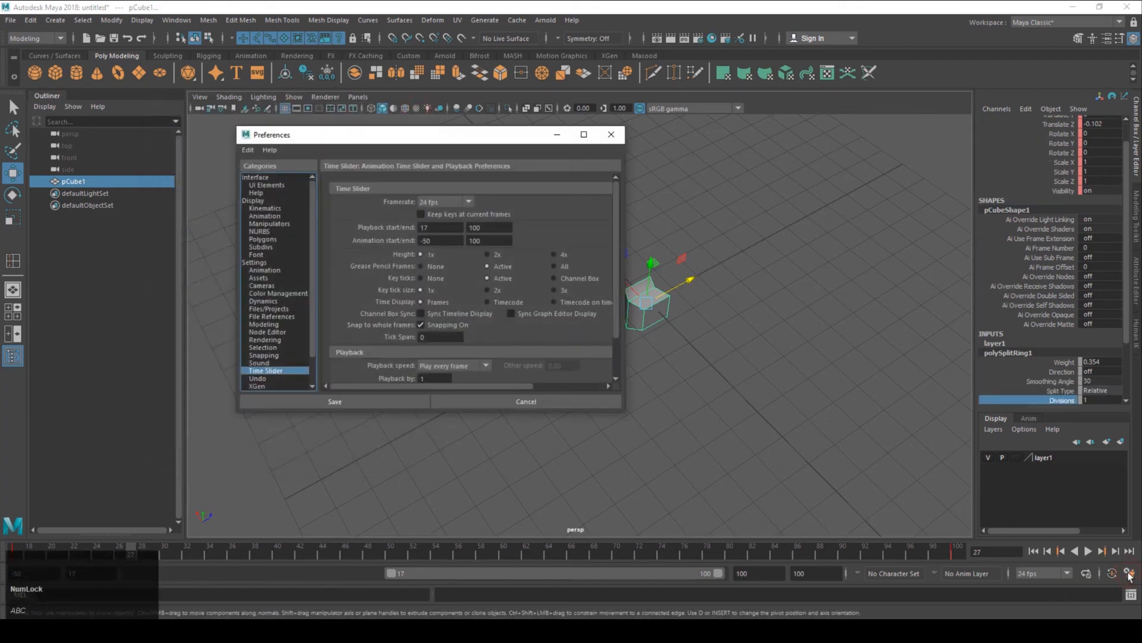
pyautogui.click(273, 263)
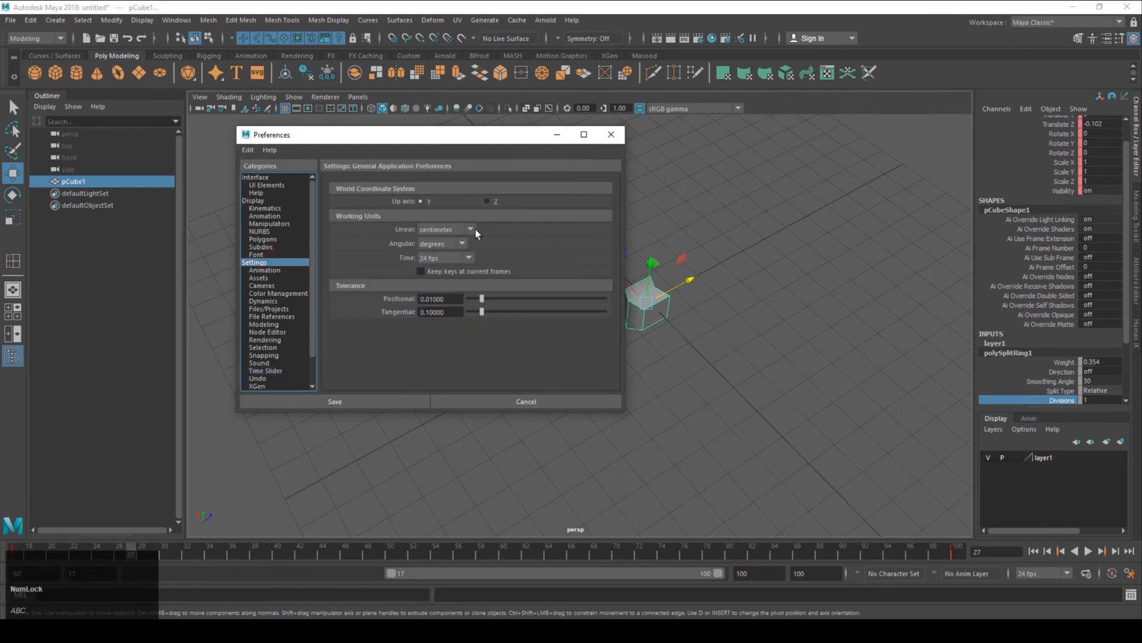
pyautogui.click(469, 258)
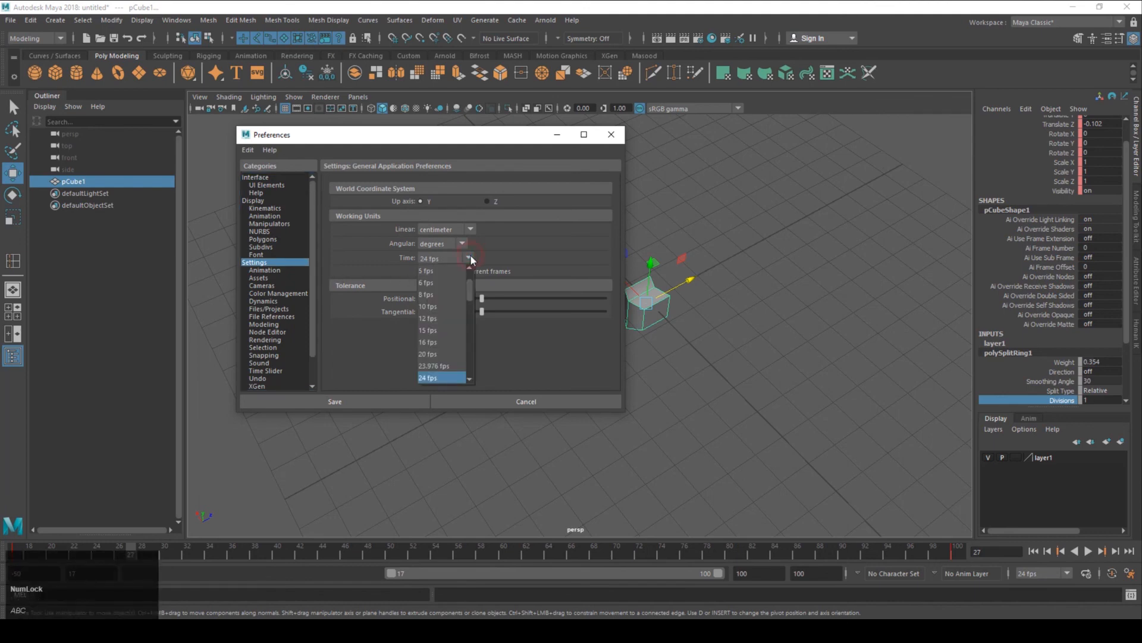
pyautogui.click(471, 259)
pyautogui.click(463, 244)
pyautogui.click(463, 244)
pyautogui.click(471, 229)
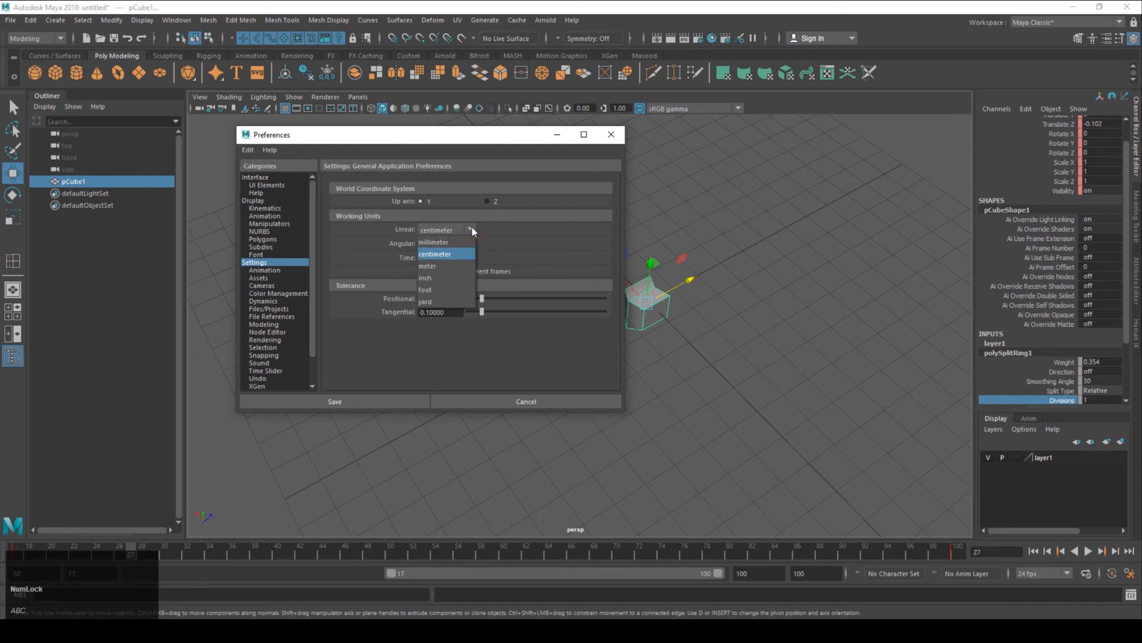
pyautogui.click(471, 229)
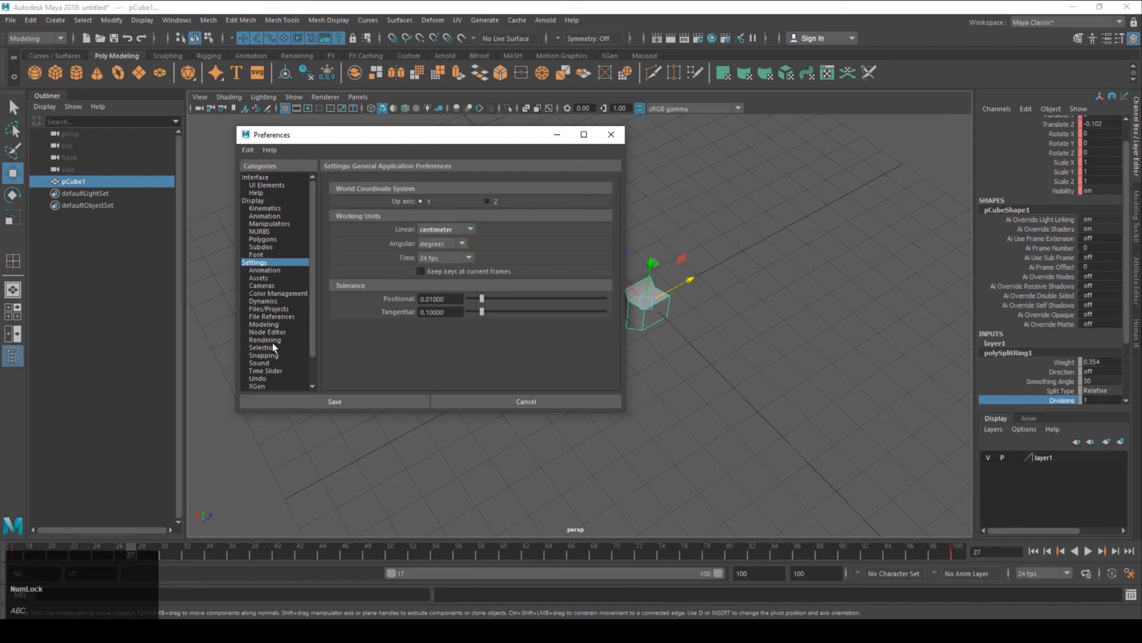
# Show the Undo queue settings in the Preferences and save the preferences
pyautogui.scroll(-1, 273, 357)
pyautogui.click(269, 355)
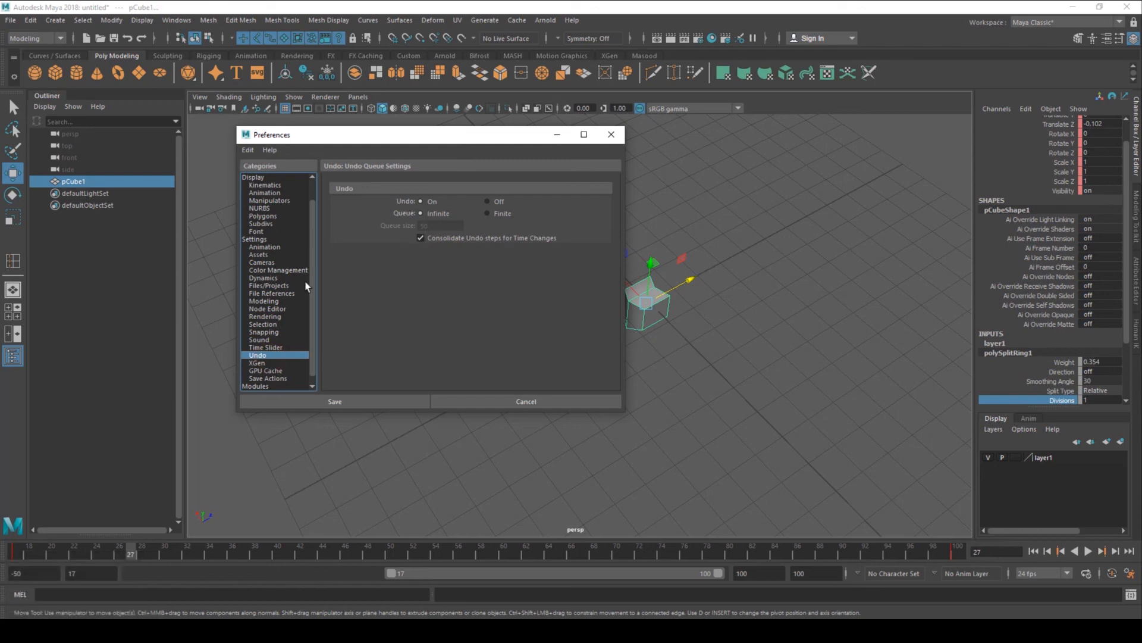
pyautogui.scroll(-1, 293, 284)
pyautogui.press('Num_Lock')
pyautogui.click(407, 407)
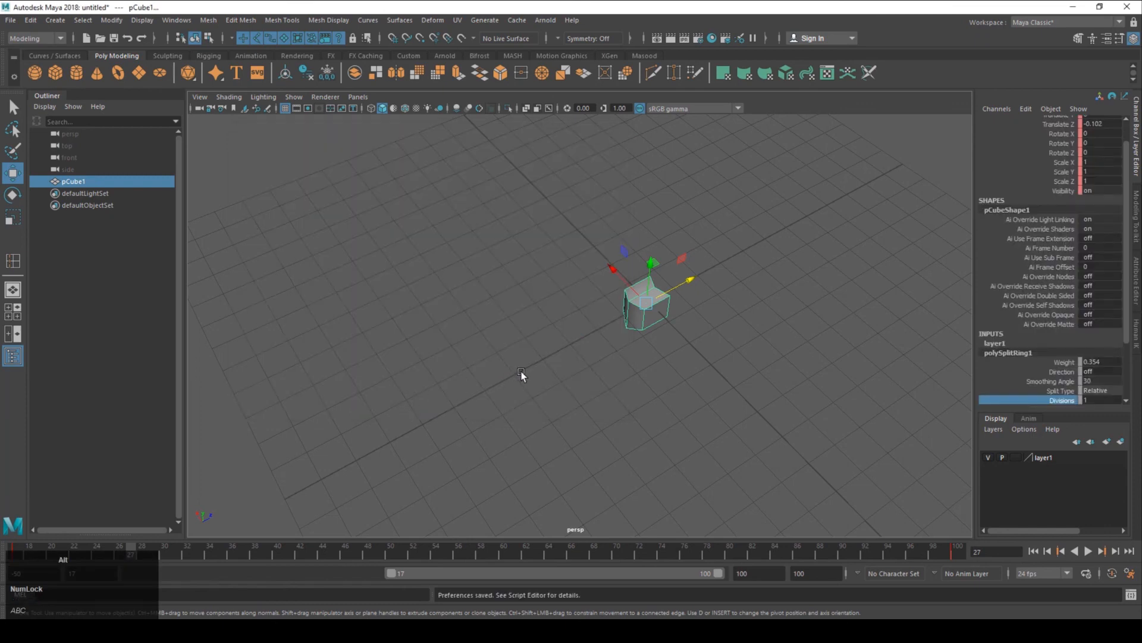
pyautogui.keyDown('alt'); pyautogui.moveTo(518, 373); pyautogui.dragTo(446, 349, button='middle'); pyautogui.keyUp('alt')
pyautogui.keyDown('alt'); pyautogui.moveTo(446, 350); pyautogui.dragTo(479, 356); pyautogui.keyUp('alt')
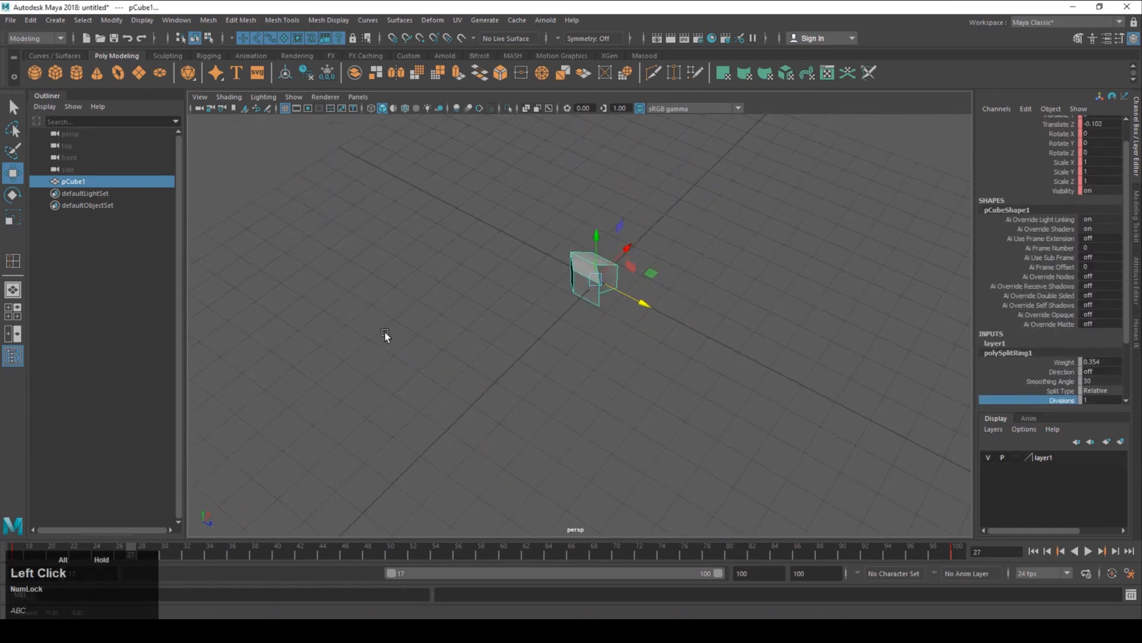
pyautogui.keyDown('alt'); pyautogui.moveTo(480, 356); pyautogui.dragTo(439, 299, button='middle'); pyautogui.keyUp('alt')
pyautogui.keyDown('alt'); pyautogui.moveTo(439, 298); pyautogui.dragTo(469, 337, button='right'); pyautogui.keyUp('alt')
pyautogui.keyDown('alt'); pyautogui.moveTo(470, 337); pyautogui.dragTo(531, 309, button='middle'); pyautogui.keyUp('alt')
pyautogui.keyDown('alt'); pyautogui.moveTo(531, 310); pyautogui.dragTo(532, 303, button='right'); pyautogui.keyUp('alt')
pyautogui.keyDown('alt'); pyautogui.moveTo(532, 303); pyautogui.dragTo(533, 297, button='middle'); pyautogui.keyUp('alt')
pyautogui.keyDown('alt'); pyautogui.moveTo(534, 298); pyautogui.dragTo(565, 298); pyautogui.keyUp('alt')
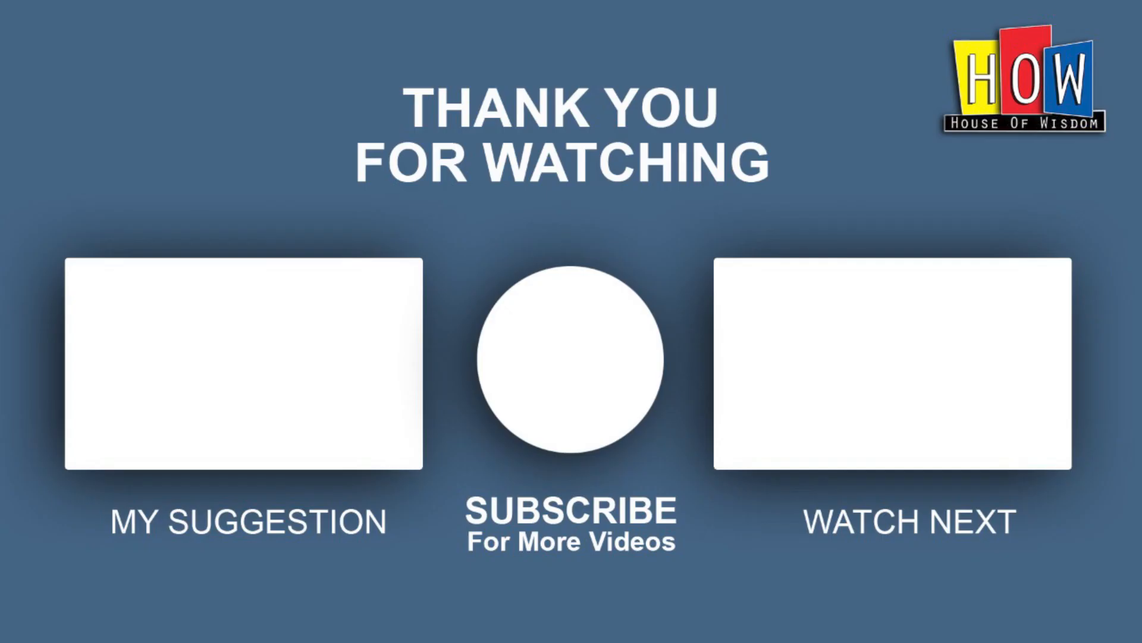